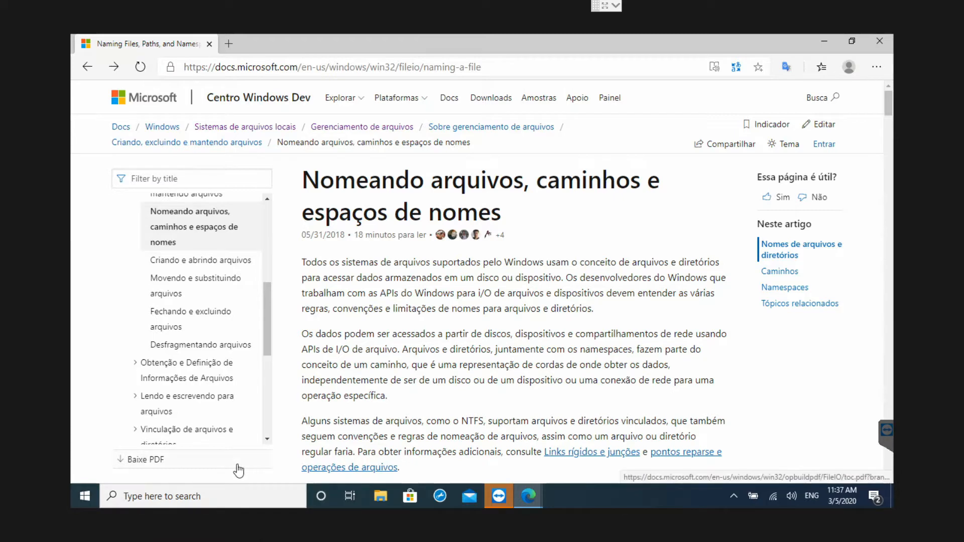
Minimize the documentation page, close the other browser window, and reposition the File Explorer window on the desktop.
click(822, 45)
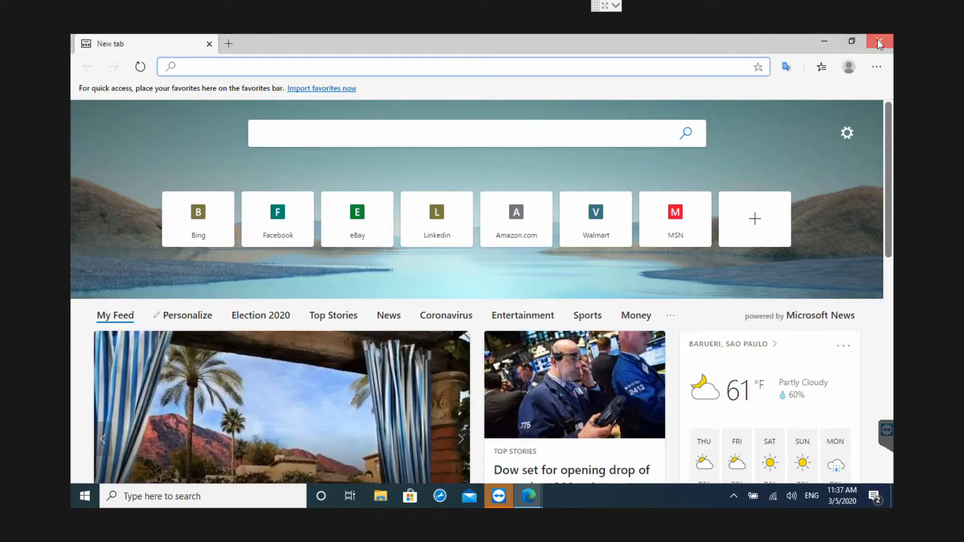
click(879, 40)
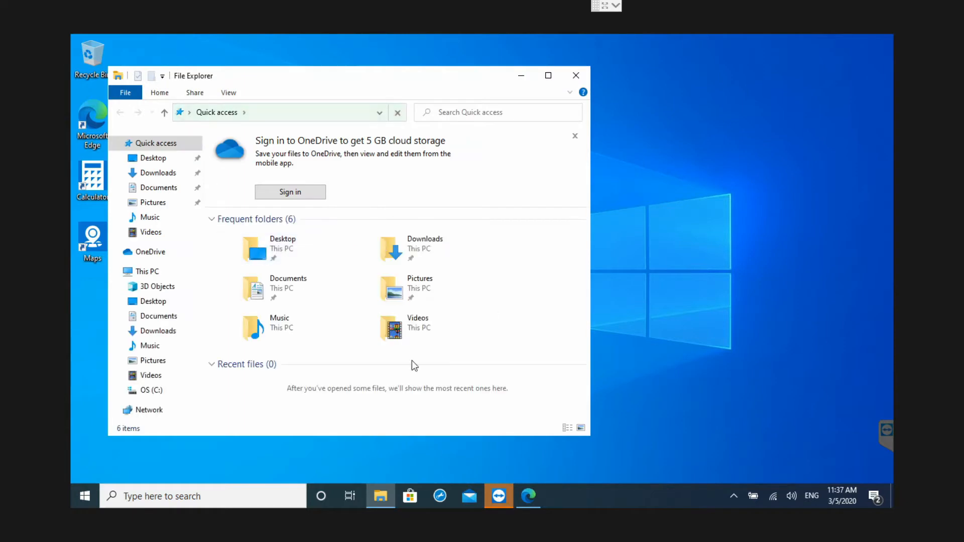
drag(428, 80, 463, 79)
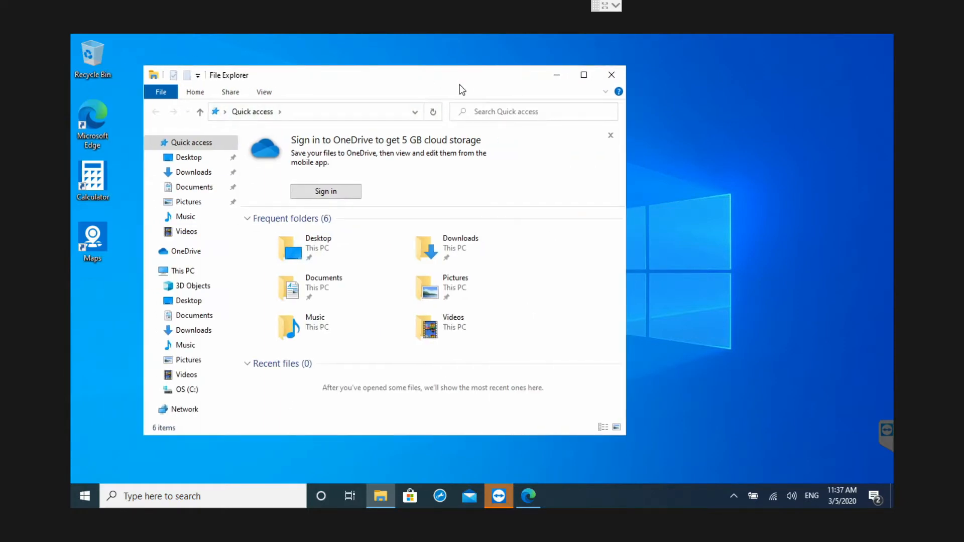
View the root folders of the OS (C:) drive, and go back to This PC to select that drive.
click(184, 391)
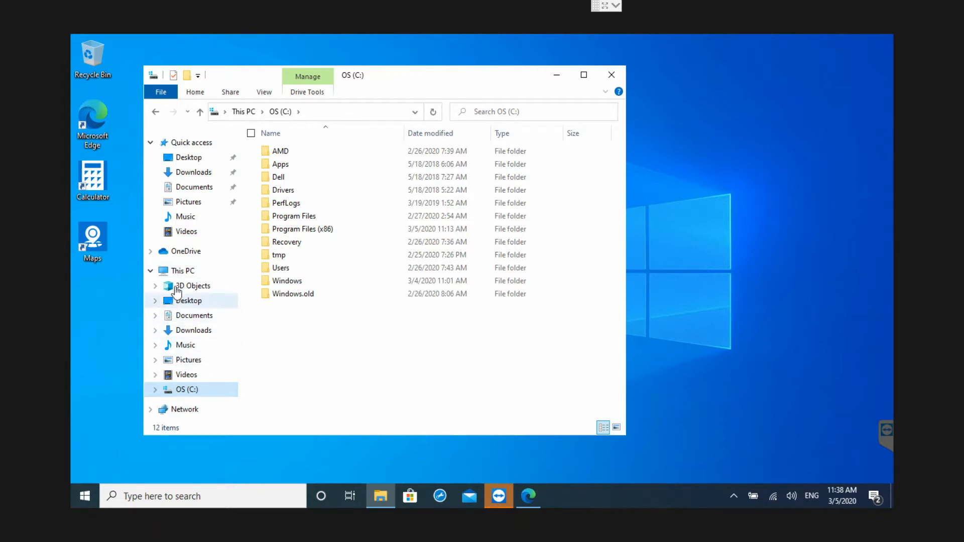
click(182, 273)
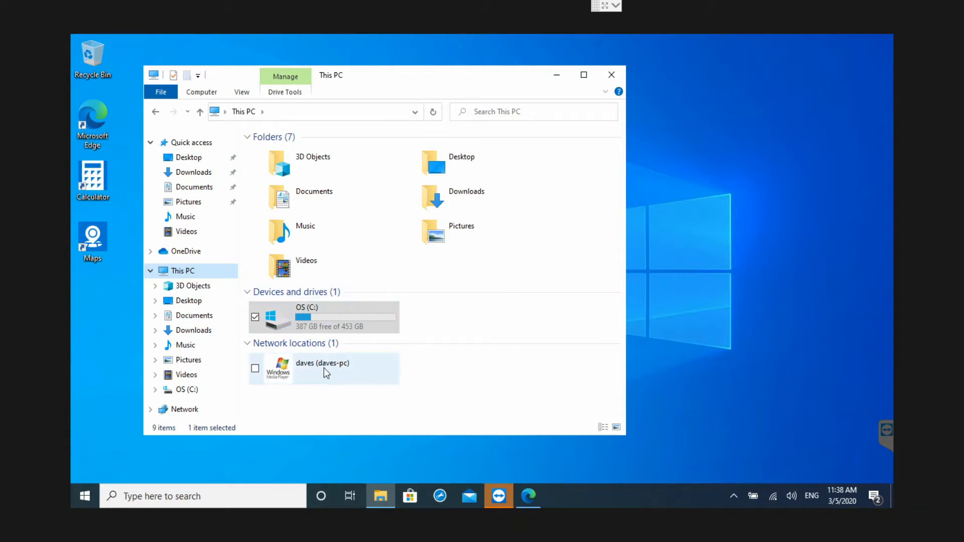
click(321, 317)
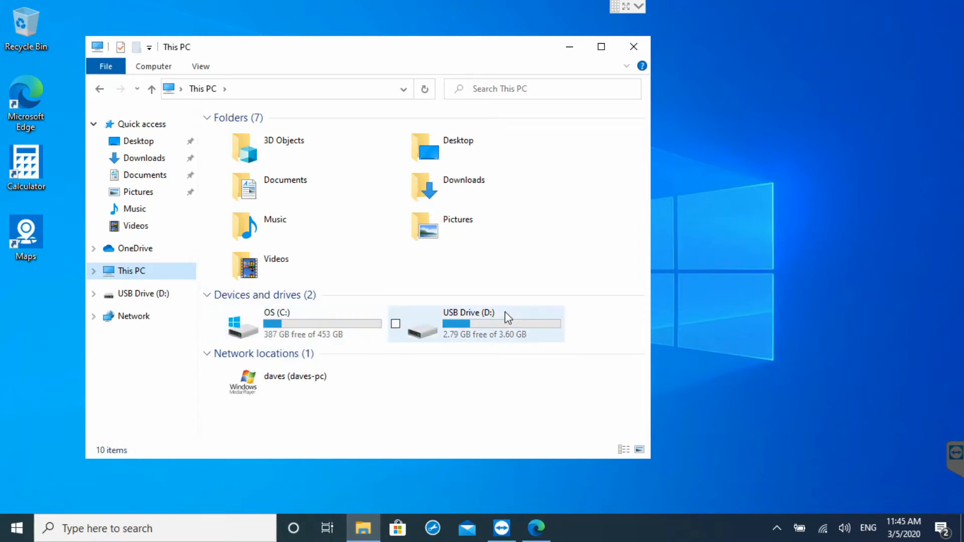
Search Windows for "command" and open Command Prompt.
click(132, 528)
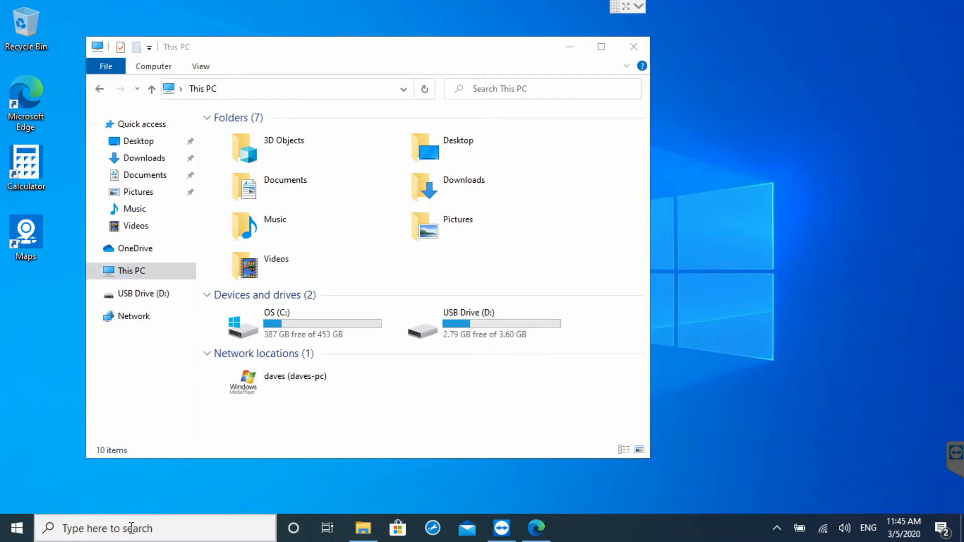
text(mmand)
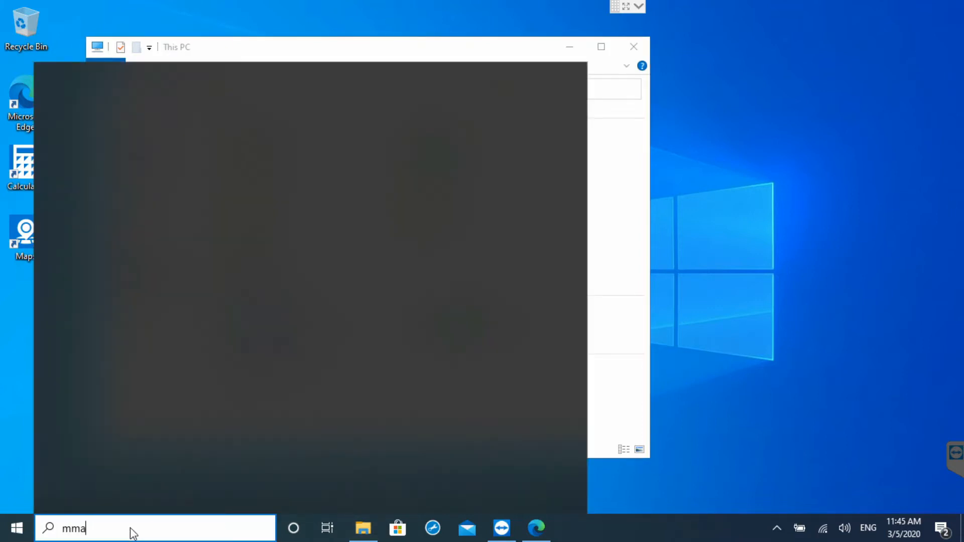
key(BackSpace)
key(BackSpace)
key(BackSpace)
key(BackSpace)
key(BackSpace)
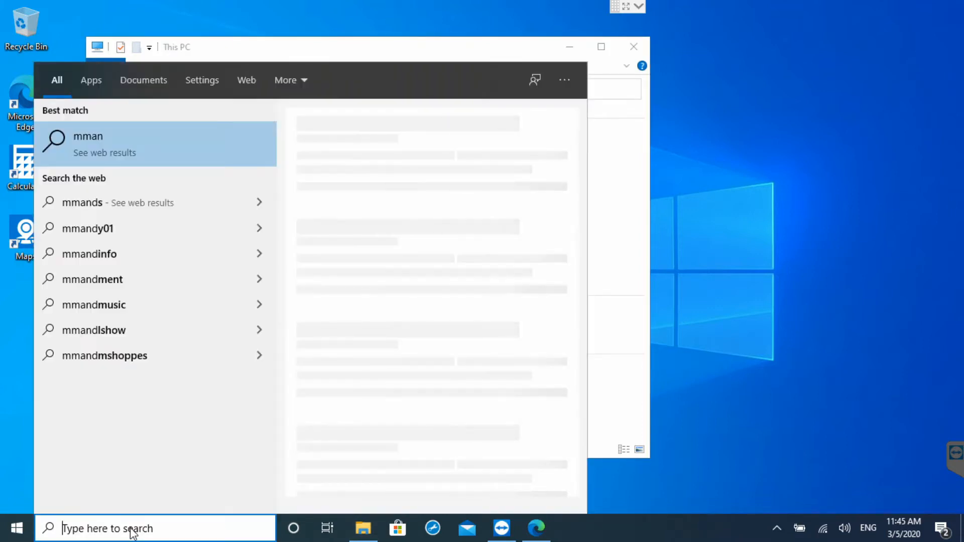
text(command)
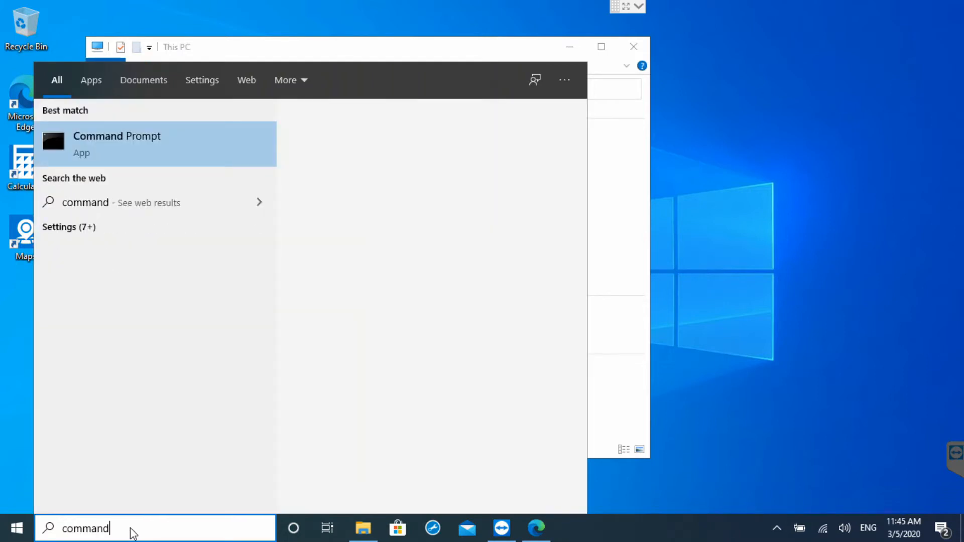
key(Return)
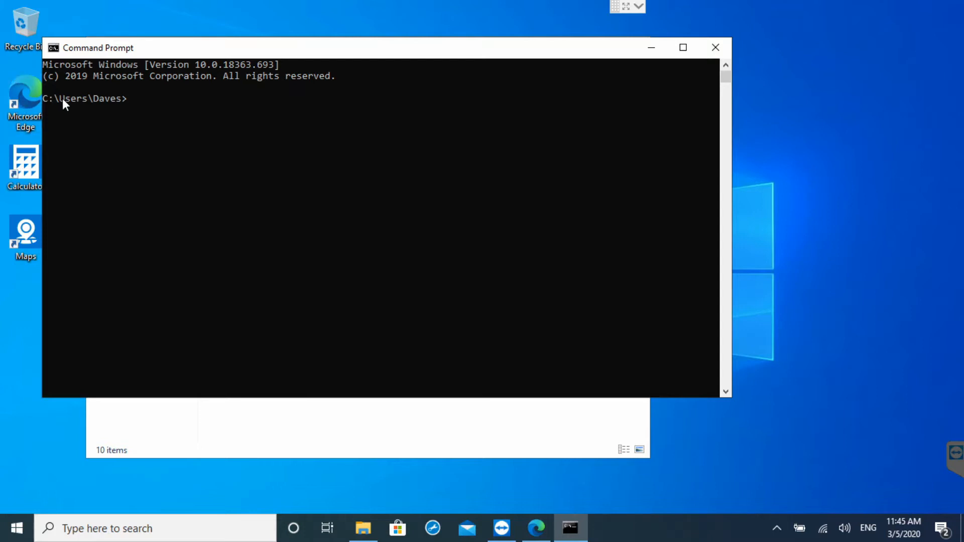
Highlight C:\ in the prompt, try to switch to the USB drive with cd d: and cd d:\, and run dir.
drag(53, 96, 47, 98)
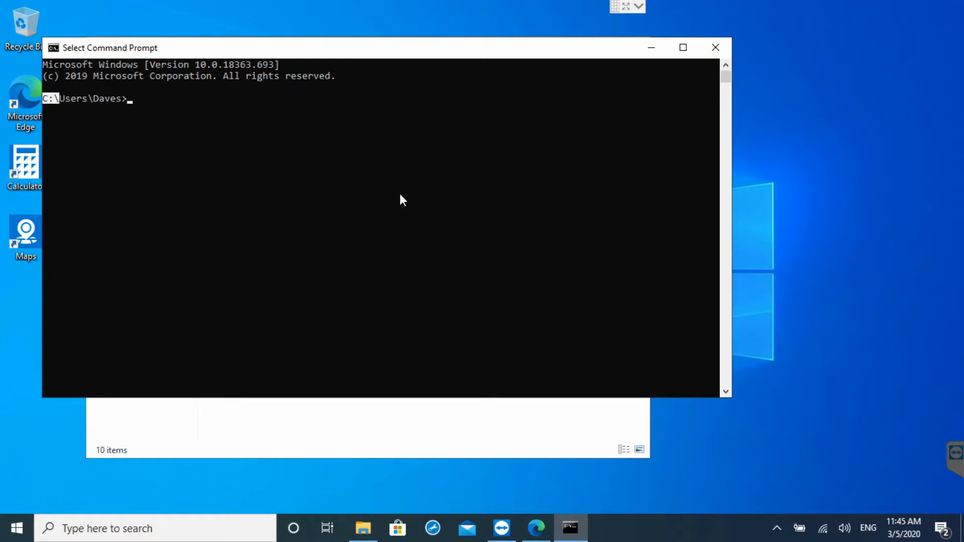
text(cd d:)
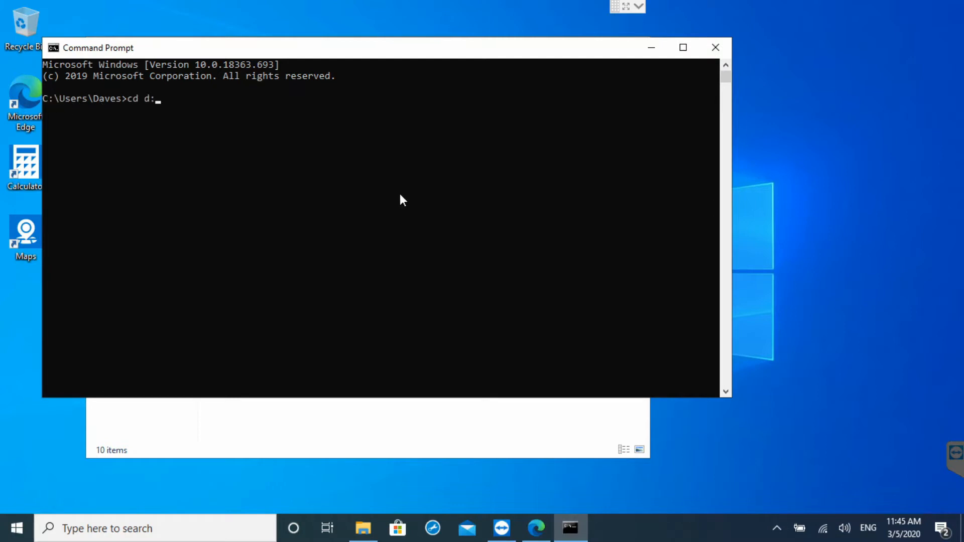
key(Return)
text(cd d:\)
key(Return)
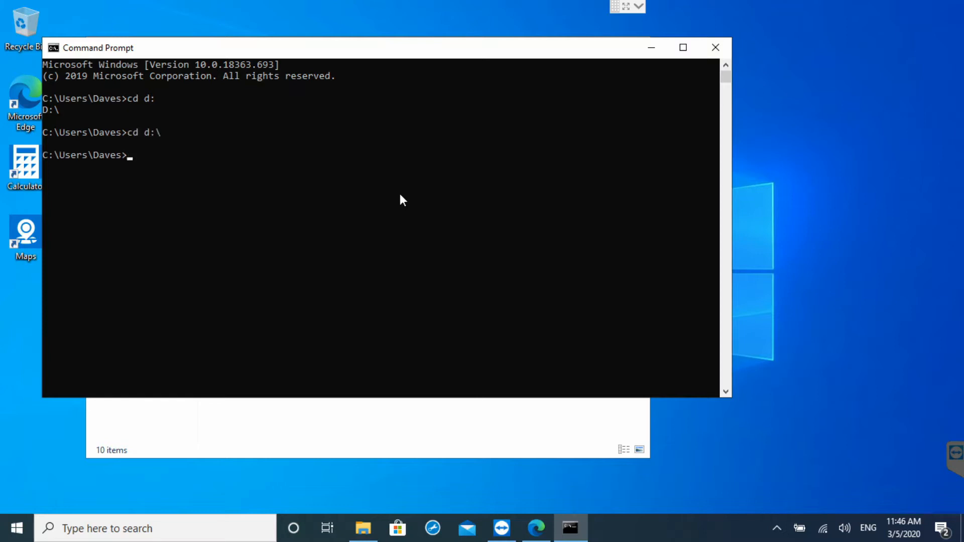
text(dir)
key(Return)
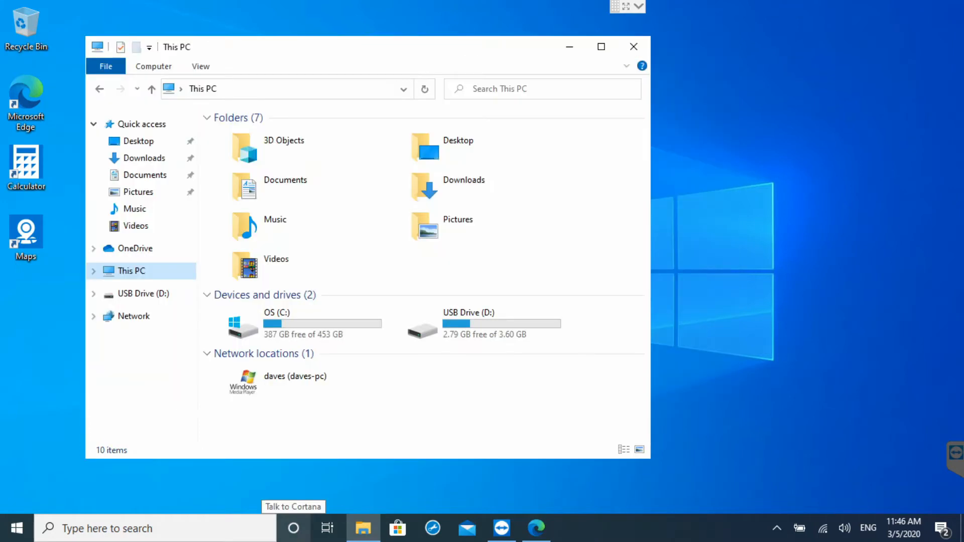
View the contents of USB Drive (D:) and OS (C:) in File Explorer, returning to This PC.
click(460, 324)
double_click(460, 324)
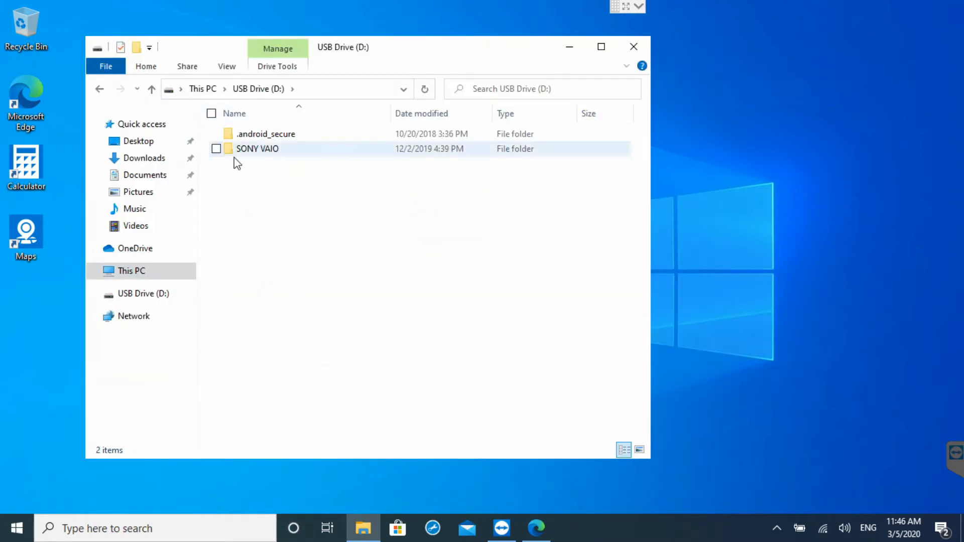
click(99, 89)
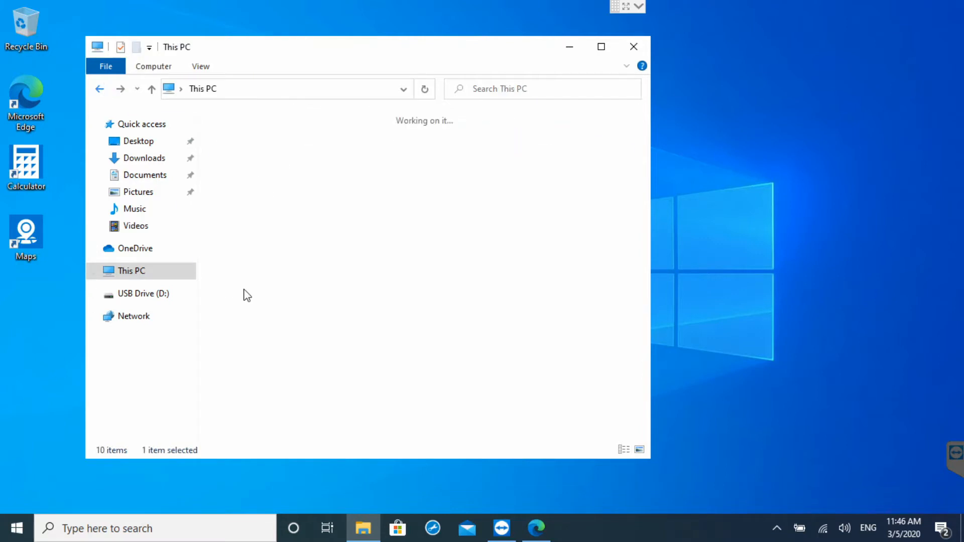
double_click(304, 322)
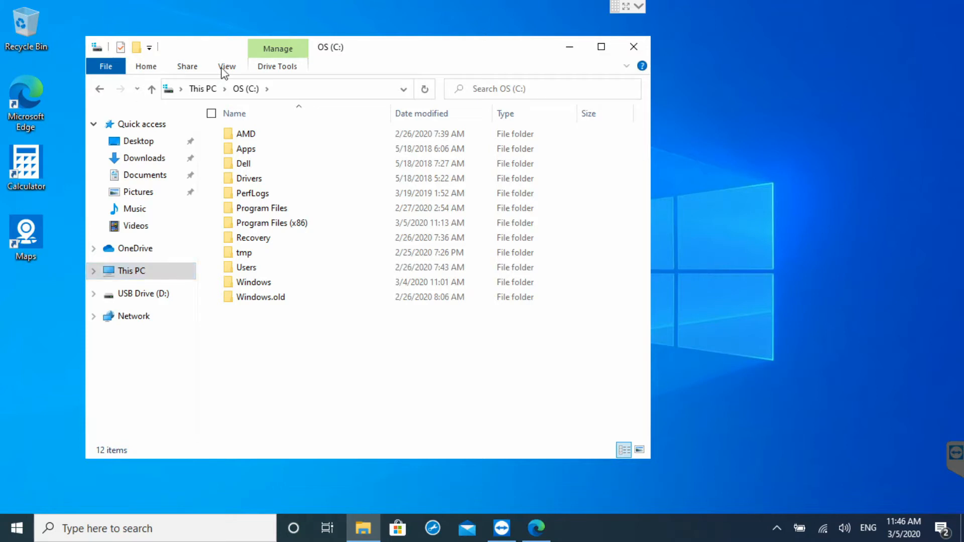
click(203, 90)
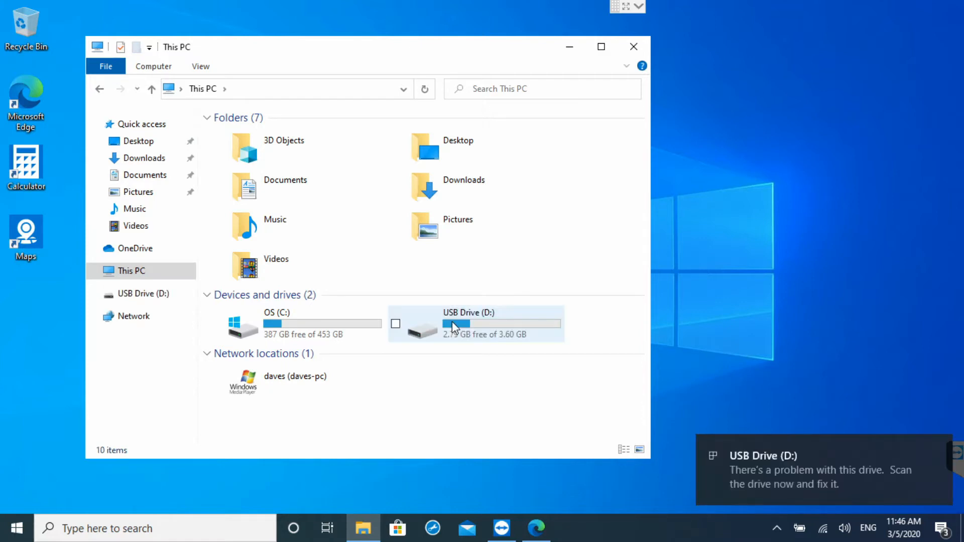
Check the connected drives listed in This PC and open OS (C:).
mouse_move(493, 322)
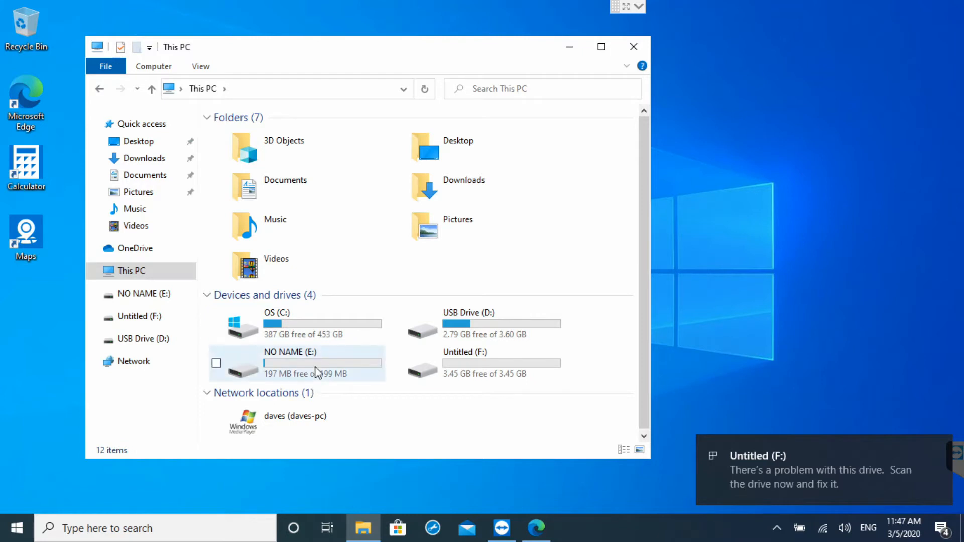
mouse_move(317, 373)
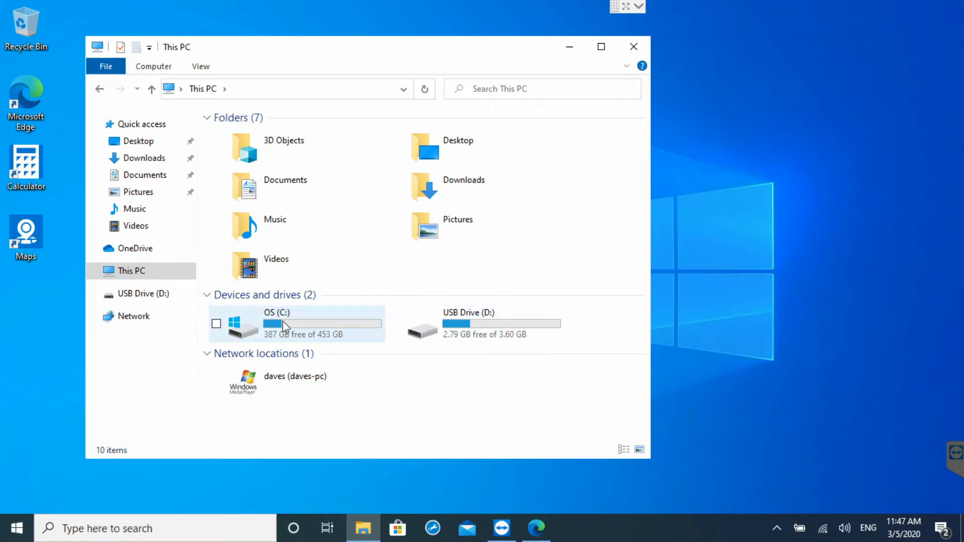
mouse_move(284, 326)
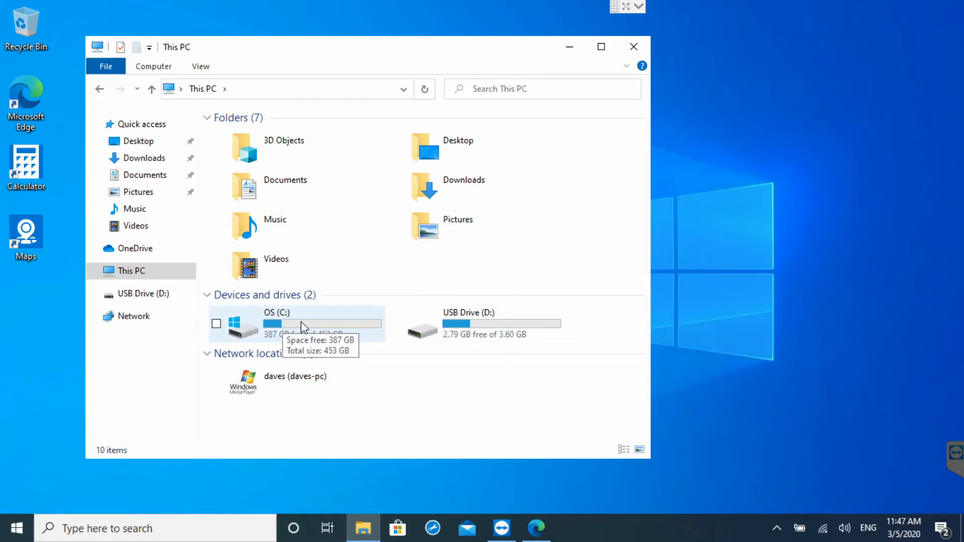
double_click(315, 324)
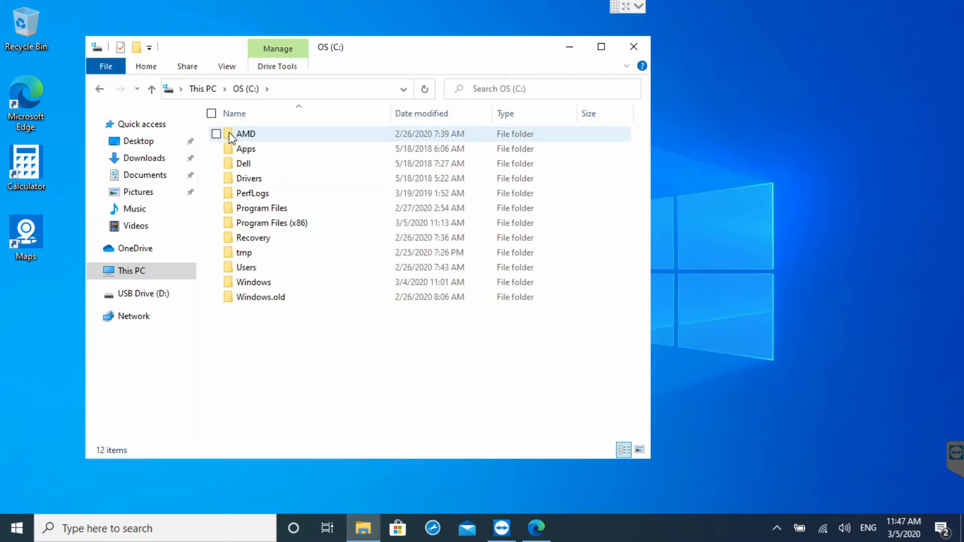
mouse_move(229, 133)
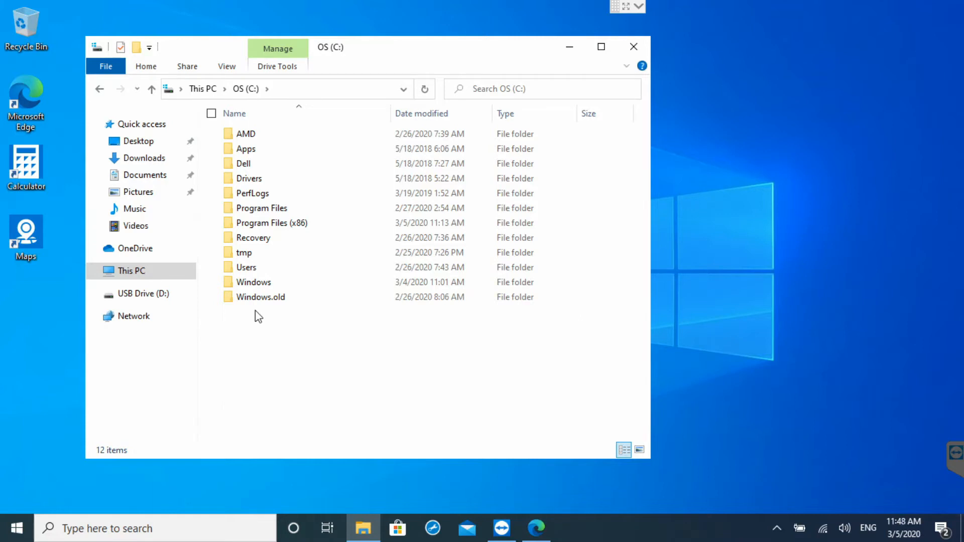
Point out the Program Files, Program Files (x86), Windows and Users folders on OS (C:) by selecting each, and clear the selection.
click(257, 209)
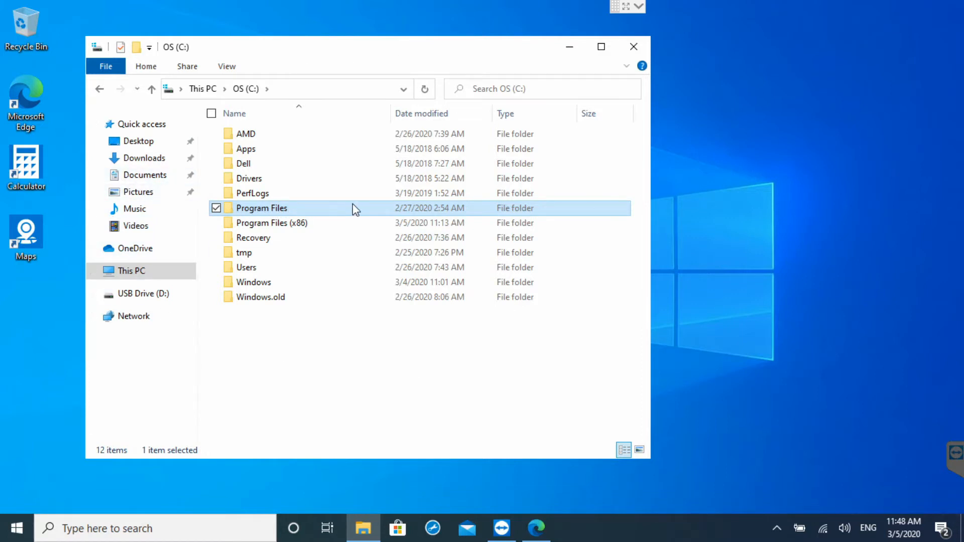
click(297, 224)
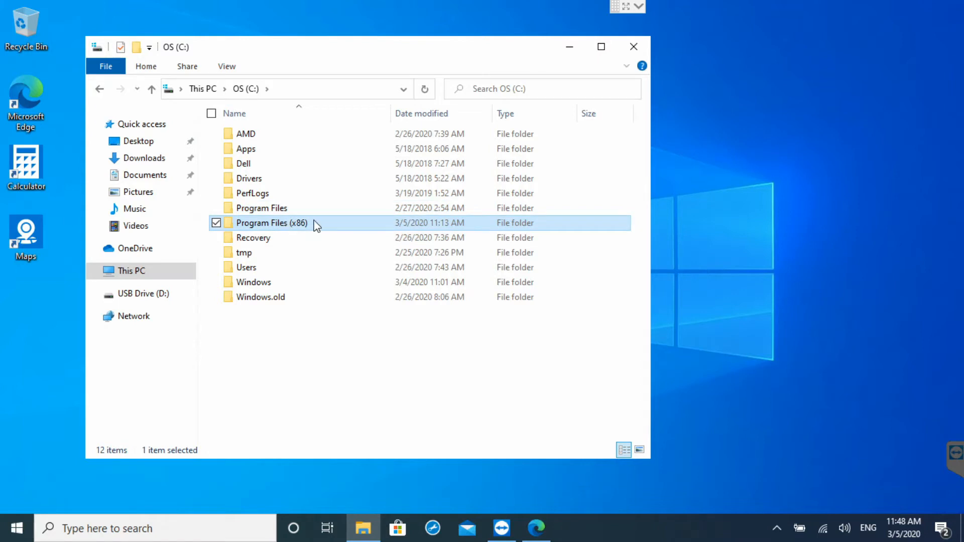
mouse_move(316, 226)
click(248, 284)
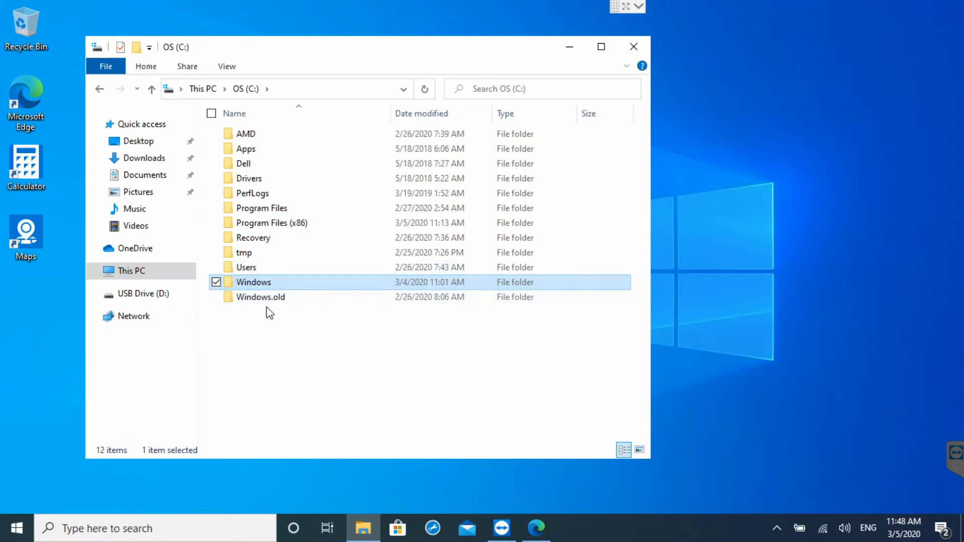
click(240, 271)
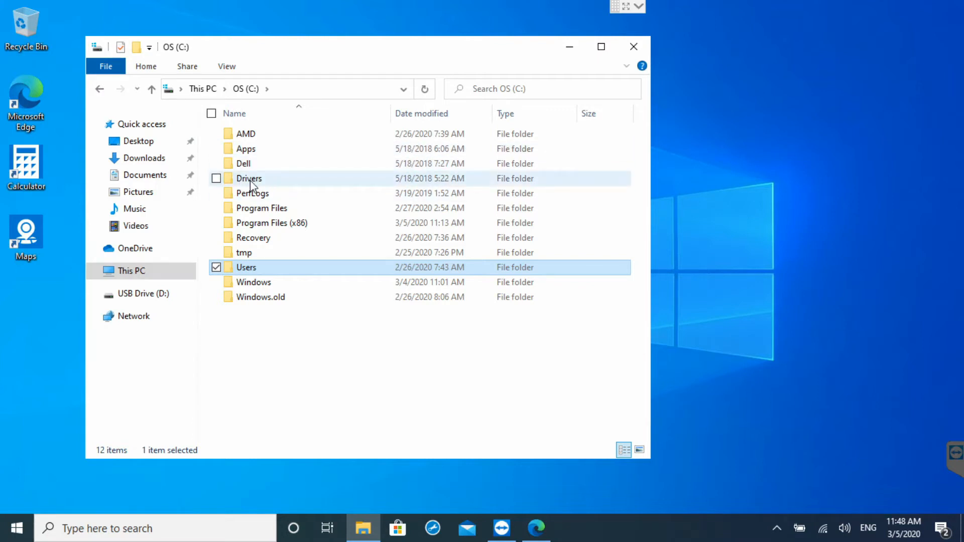
click(251, 211)
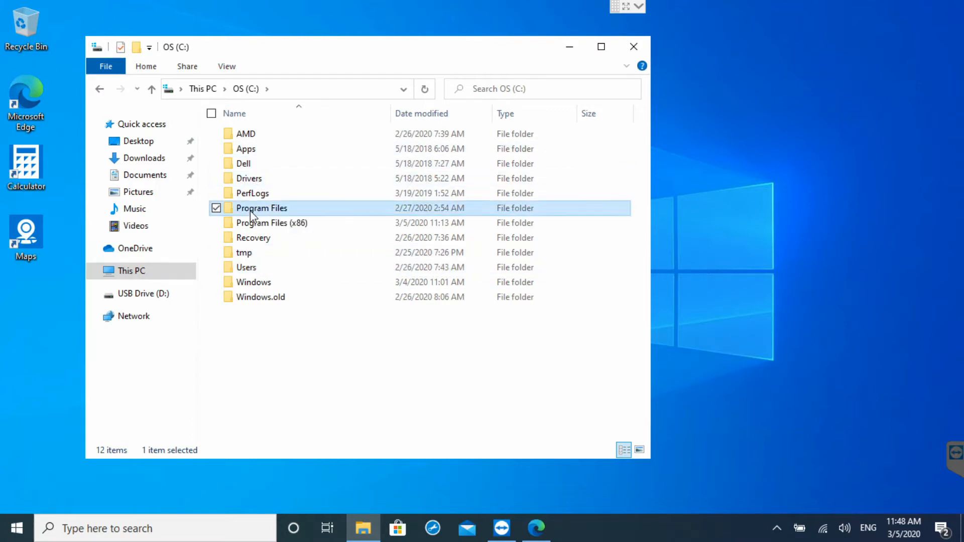
click(254, 284)
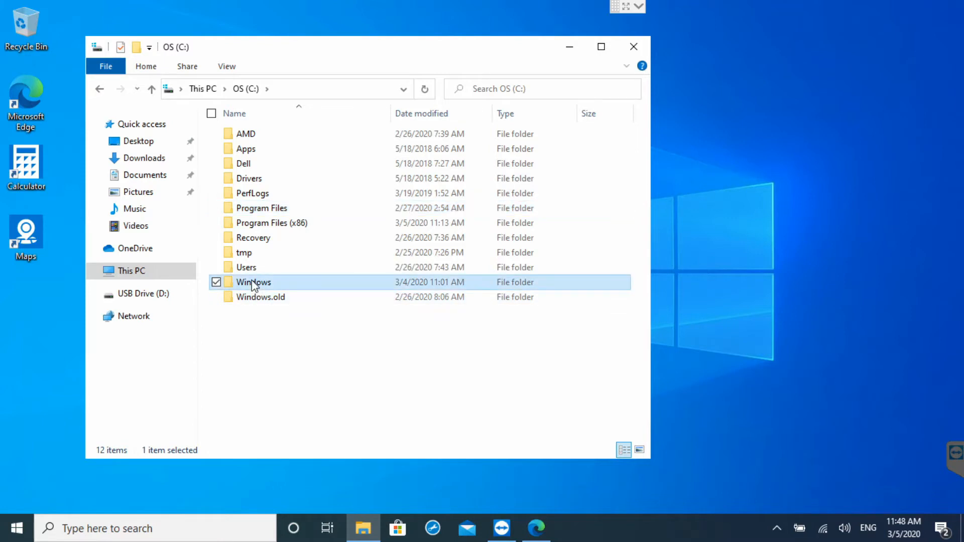
click(246, 271)
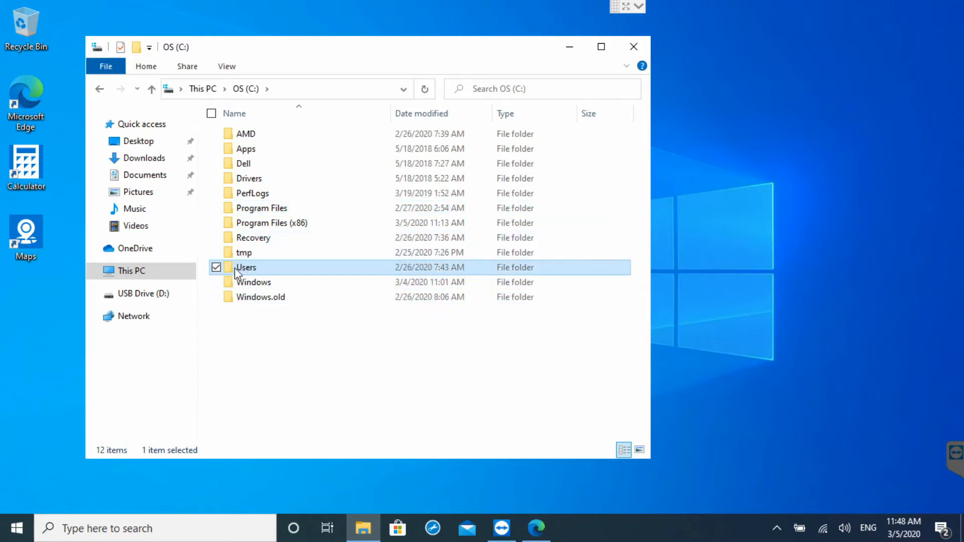
click(240, 281)
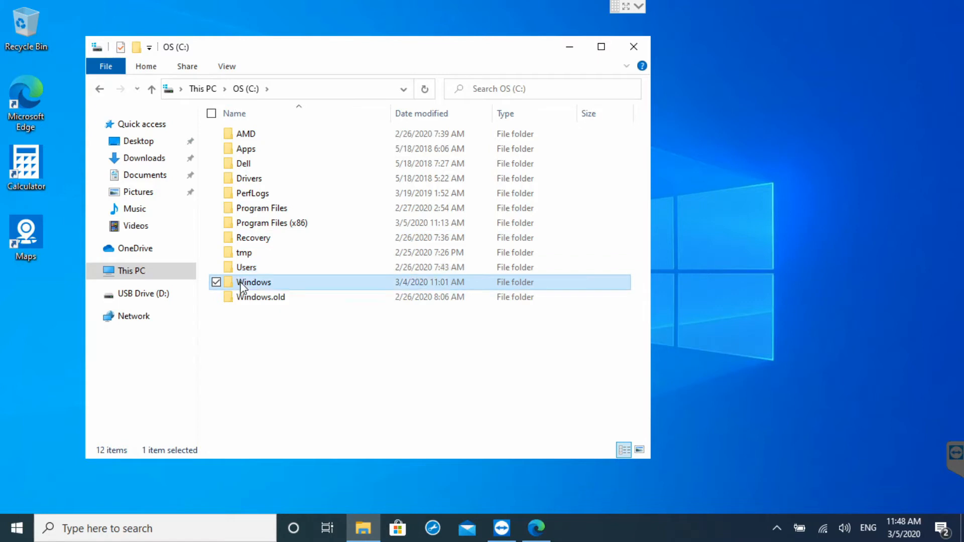
click(267, 331)
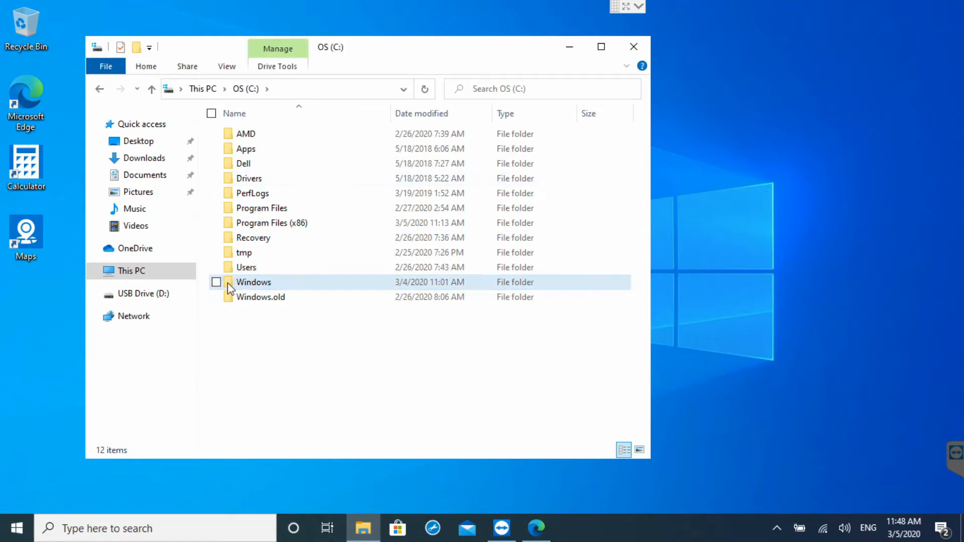
mouse_move(227, 282)
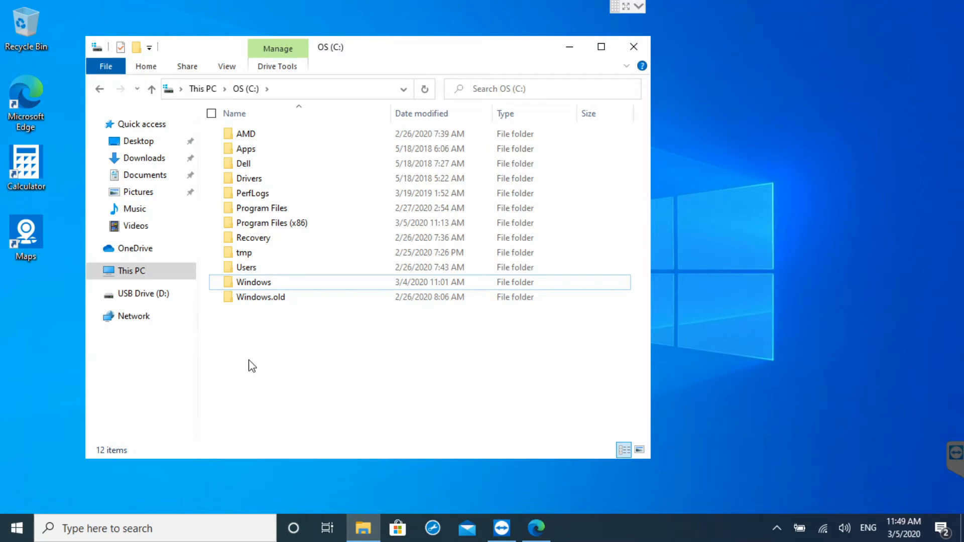
Display the folders of OS (C:) as extra large icons and look through them.
right_click(275, 365)
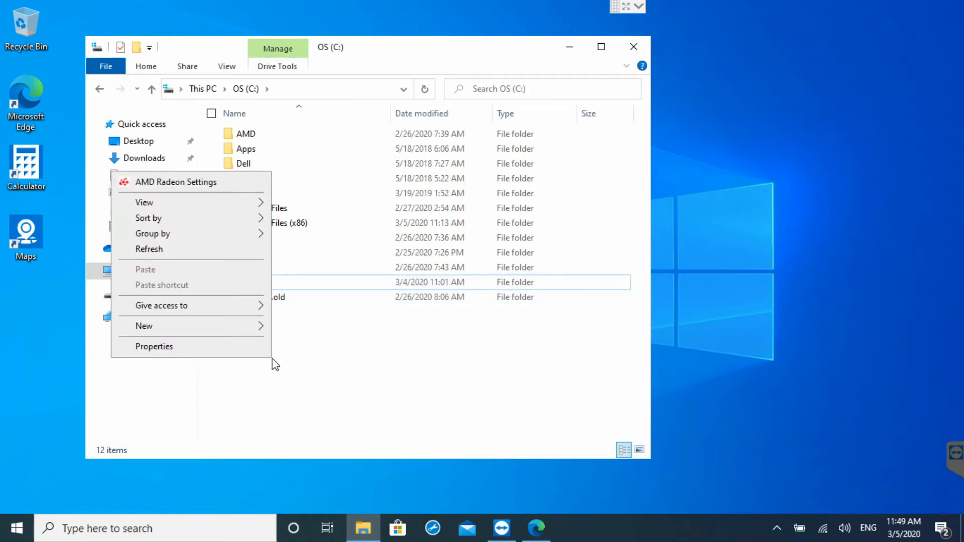
mouse_move(196, 205)
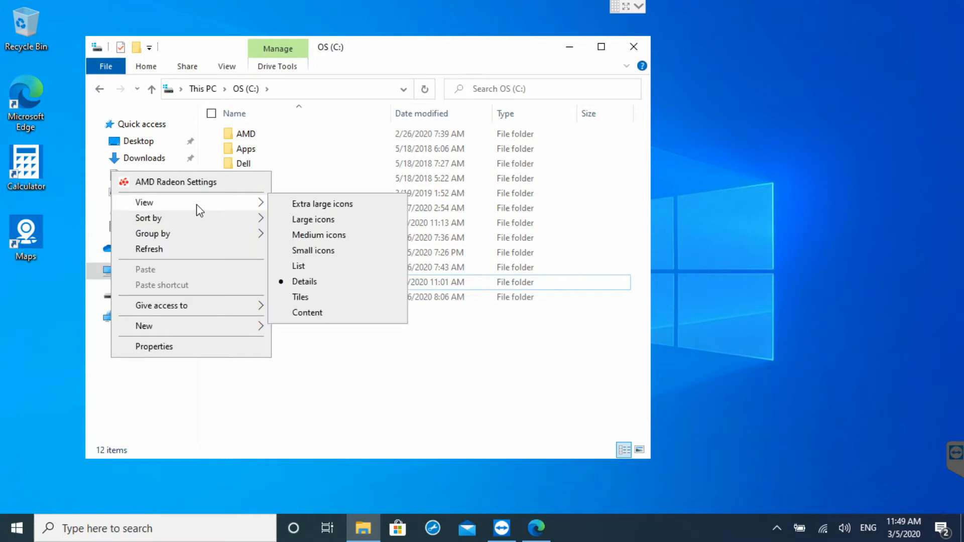
click(306, 205)
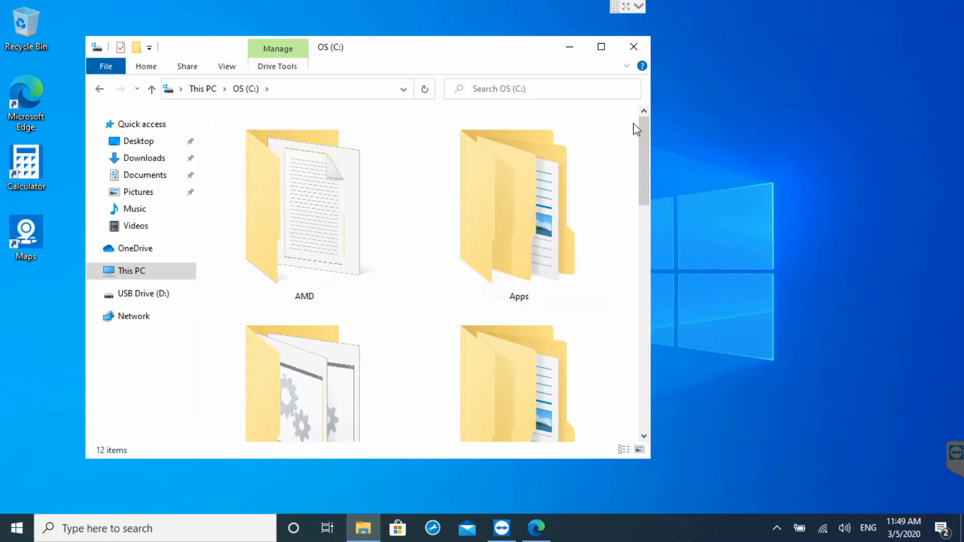
scroll(644, 125, down, 1)
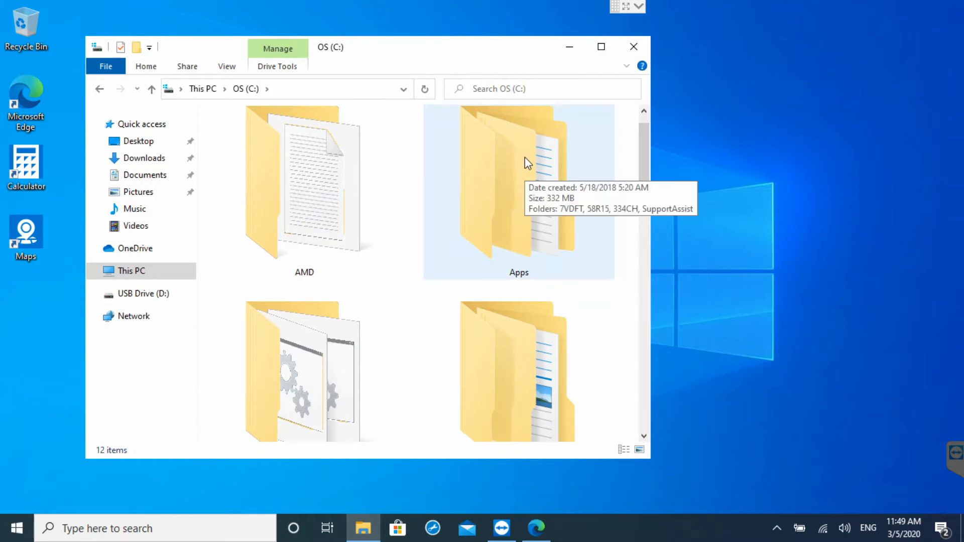
click(643, 110)
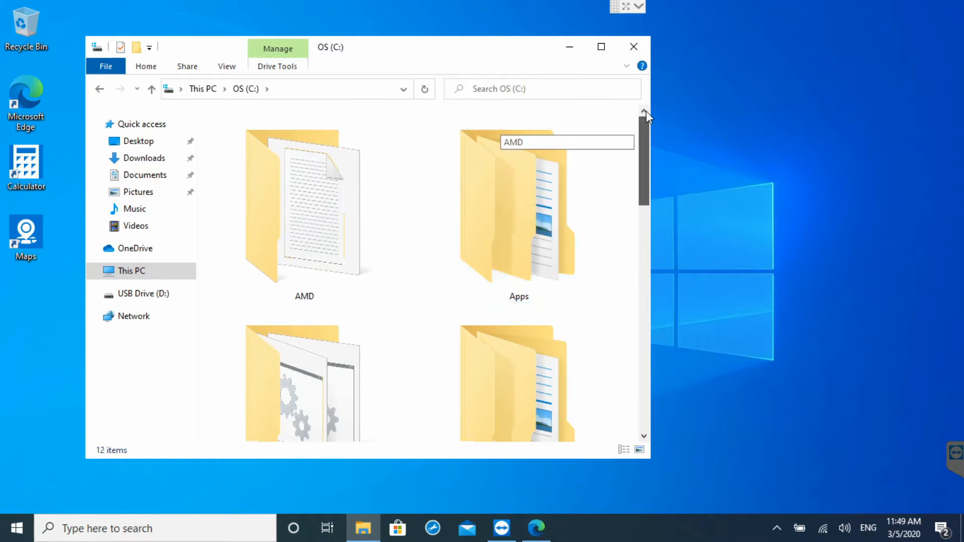
scroll(301, 387, down, 3)
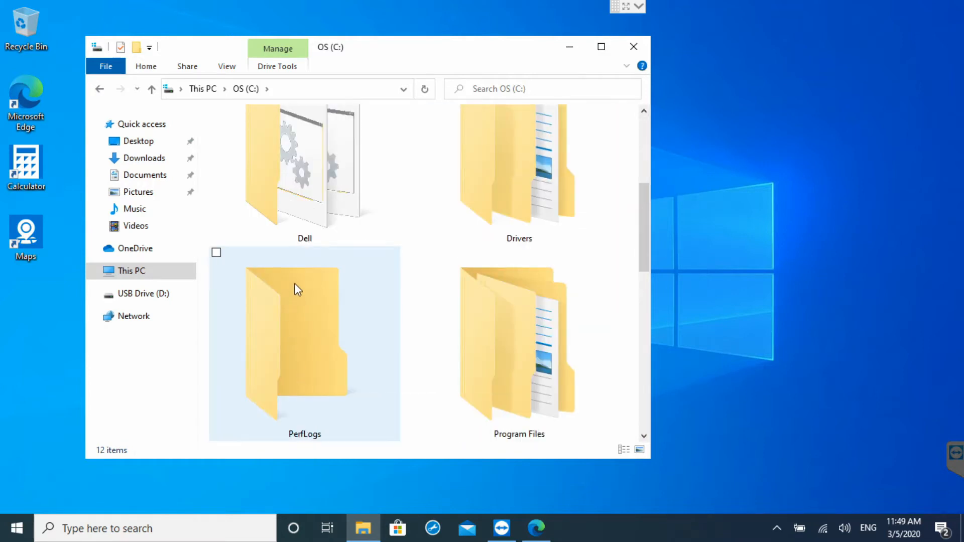
Try to open the PerfLogs folder, decline the permission request, and look over the remaining folders on OS (C:).
double_click(285, 322)
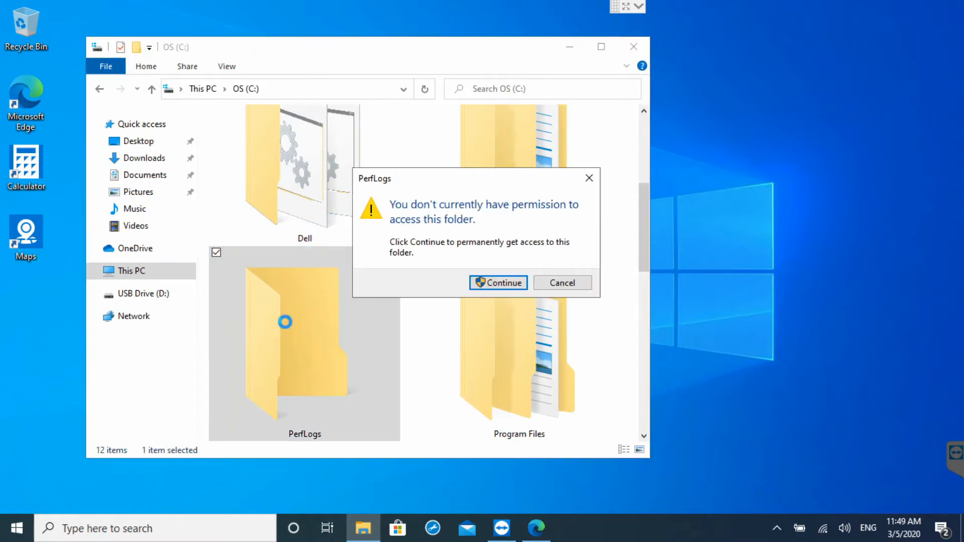
click(563, 284)
drag(647, 231, 645, 265)
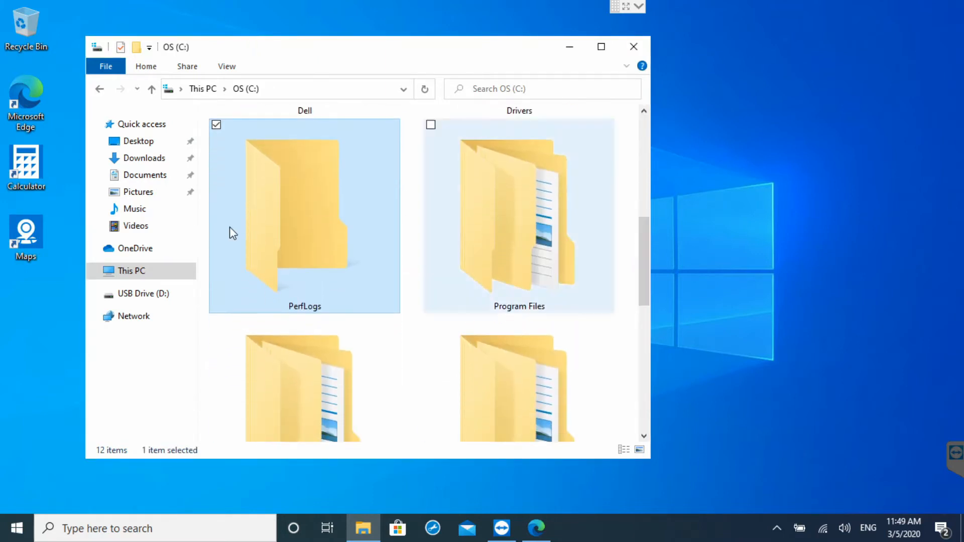
drag(645, 220, 644, 308)
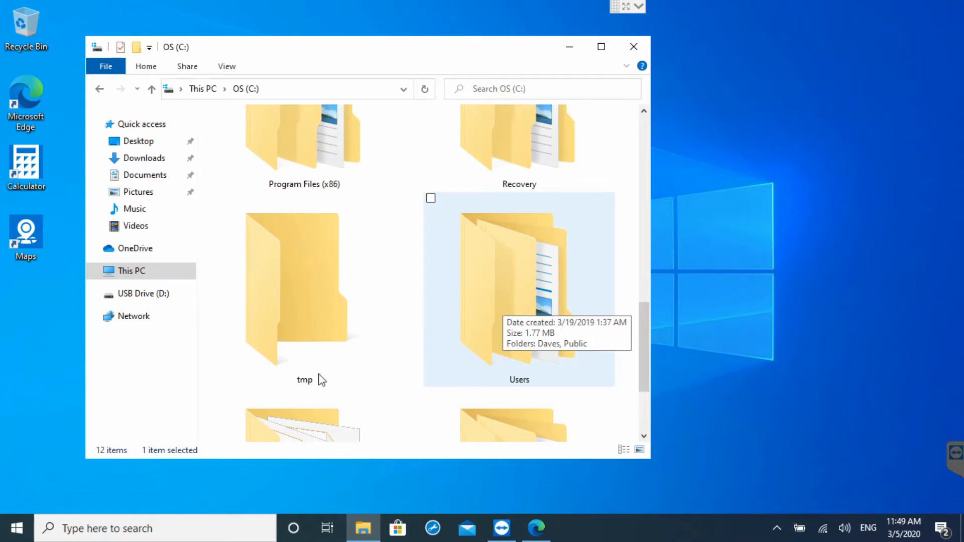
drag(644, 321, 601, 86)
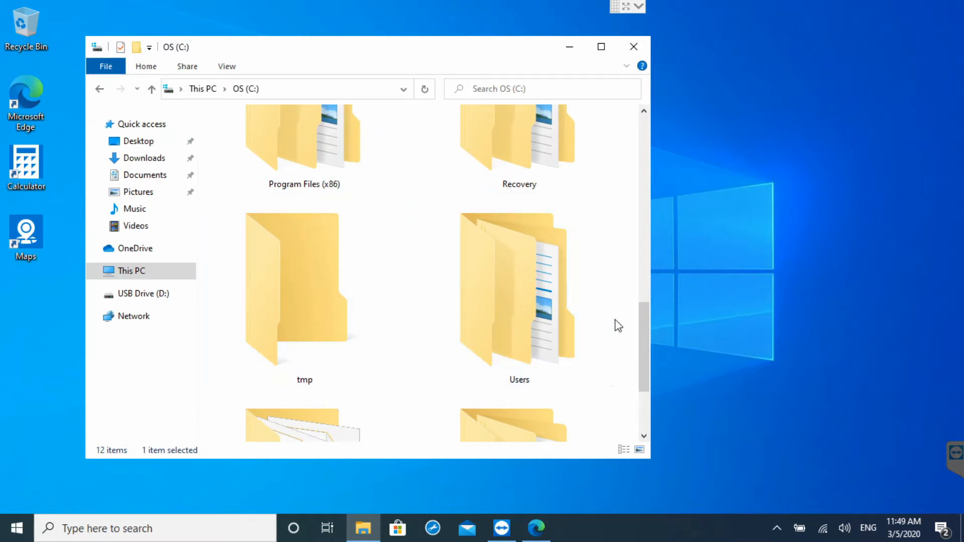
Change the folder display of OS (C:) to the List layout.
right_click(630, 300)
mouse_move(579, 331)
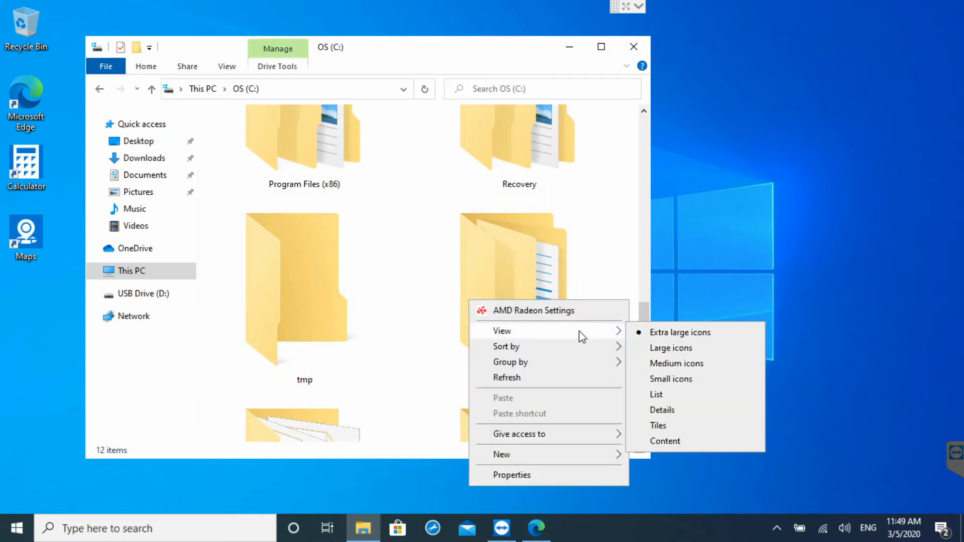
click(663, 393)
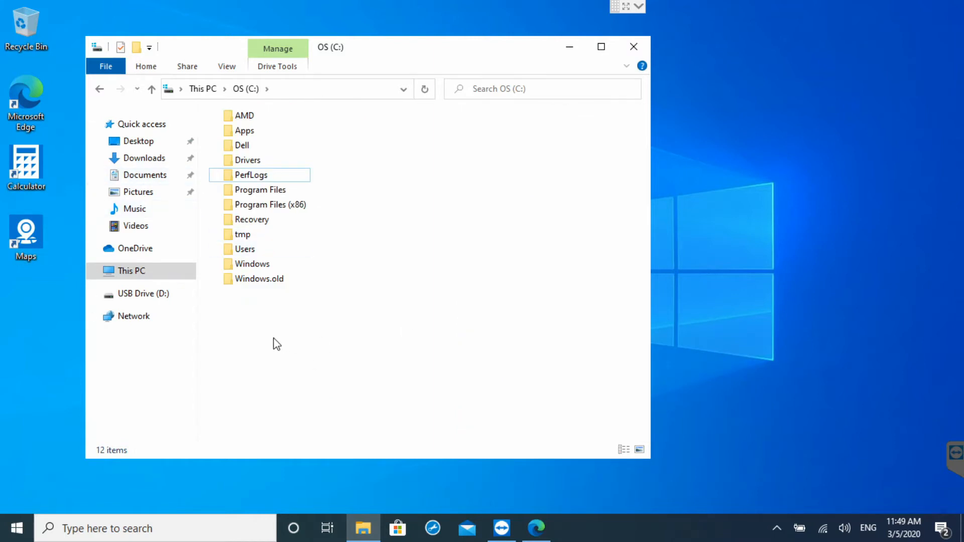
Open the Users folder on OS (C:), enter the user's own profile folder, and open its Desktop folder.
double_click(242, 249)
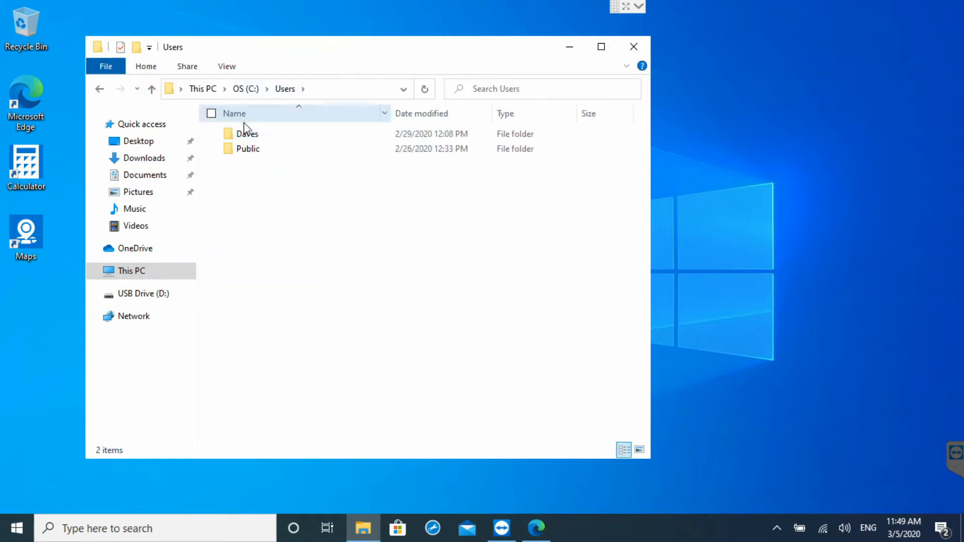
double_click(248, 133)
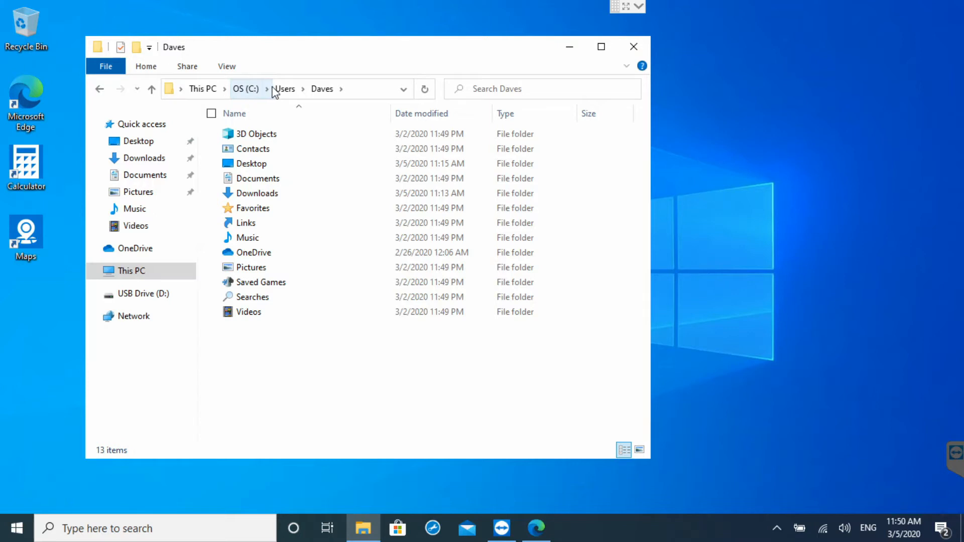
double_click(248, 163)
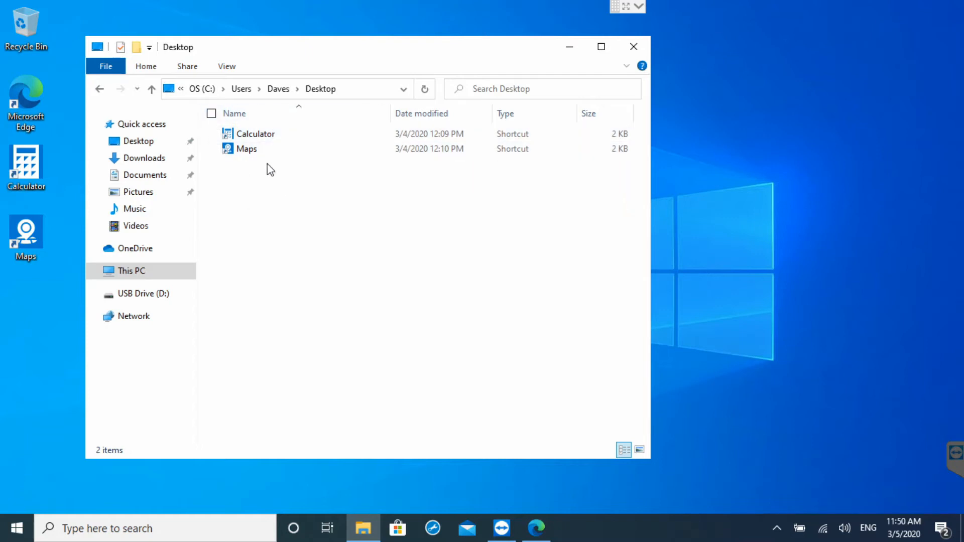
Point out the Calculator and Maps shortcuts in the Desktop folder by selecting them, and clear the selection.
drag(261, 172, 226, 132)
click(224, 176)
click(246, 153)
click(254, 175)
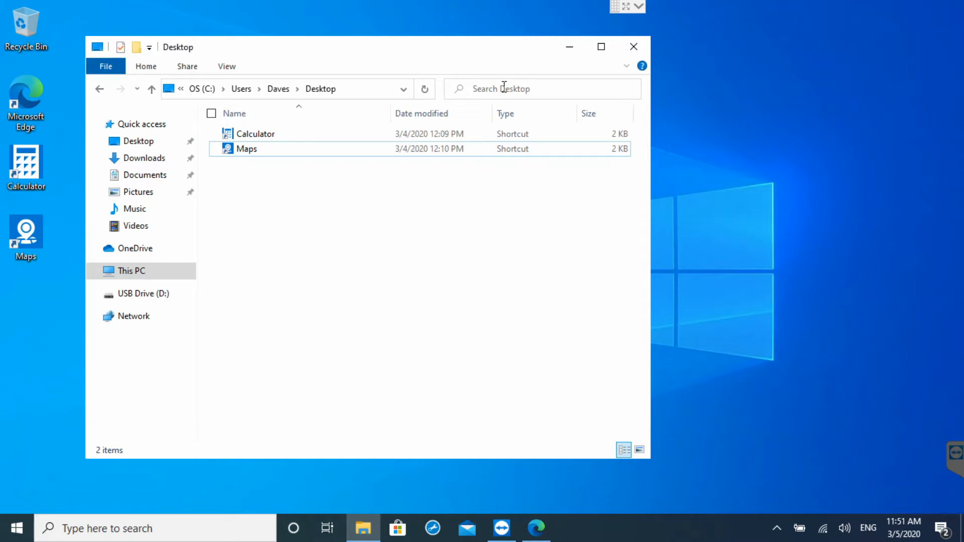
Delete the Maps and Calculator shortcuts from the profile's Desktop folder.
click(235, 151)
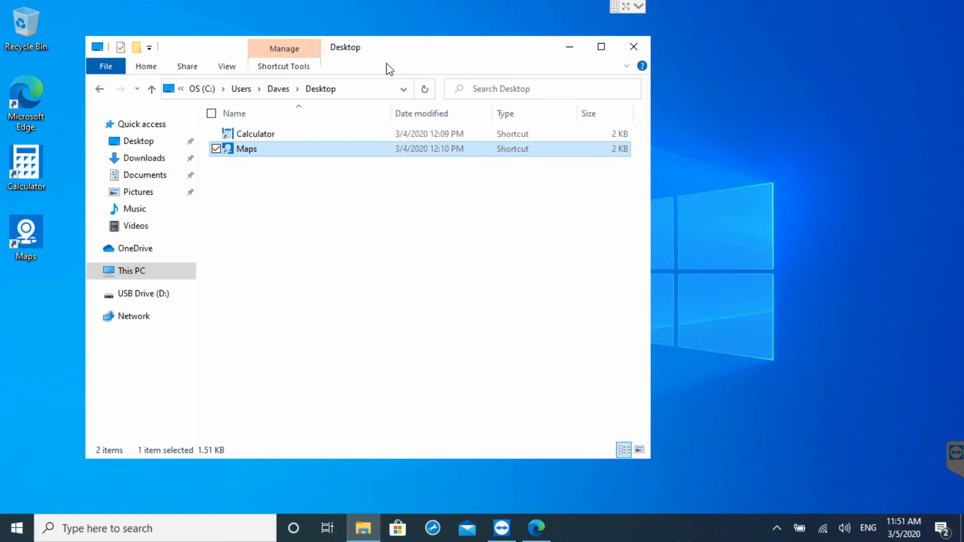
right_click(254, 150)
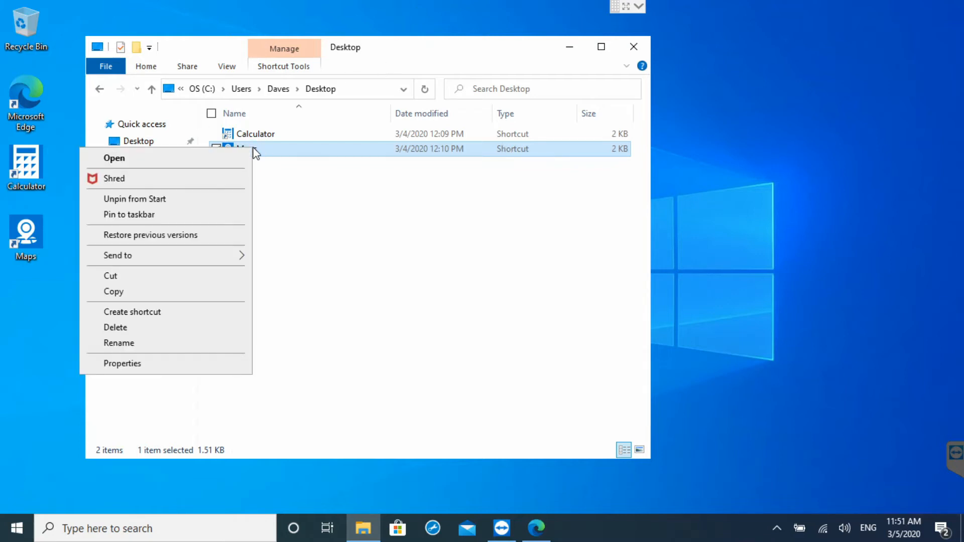
click(177, 332)
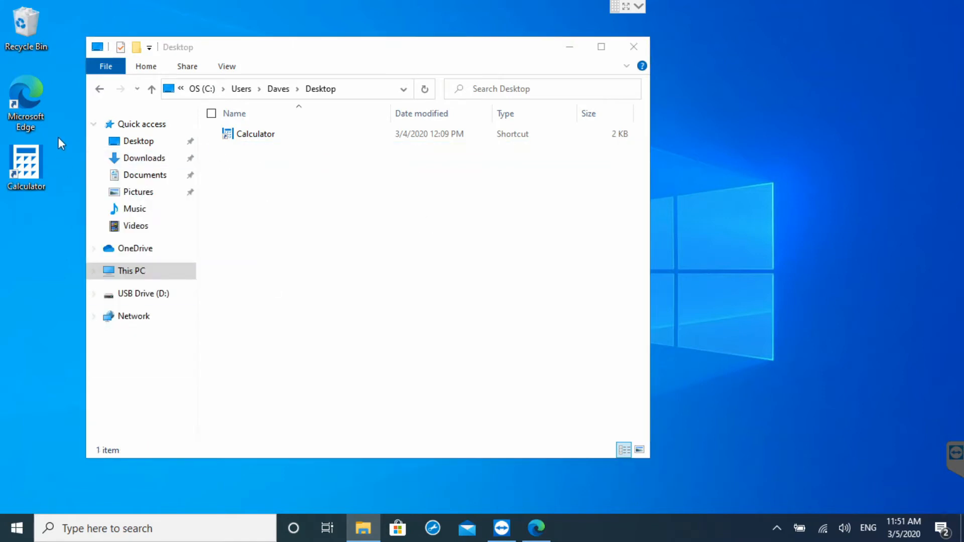
right_click(253, 134)
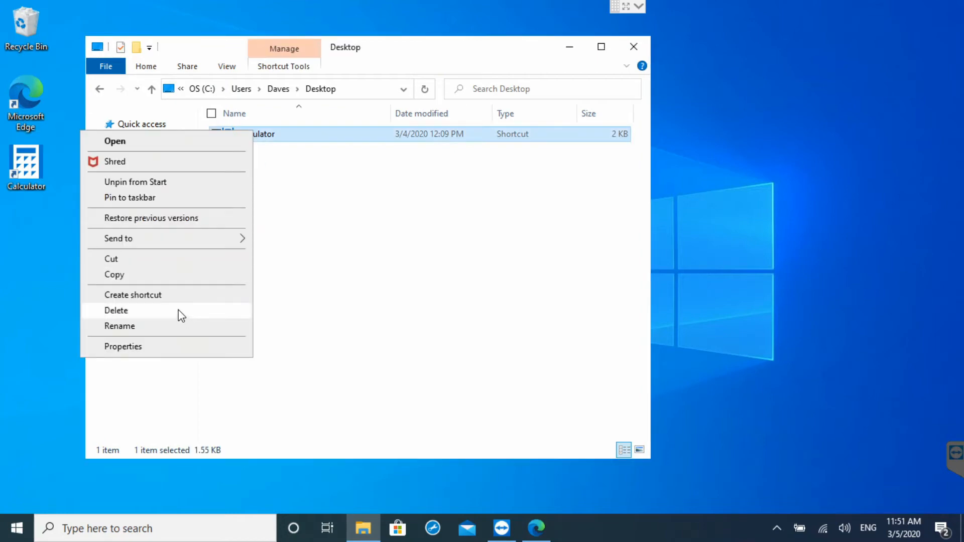
click(180, 314)
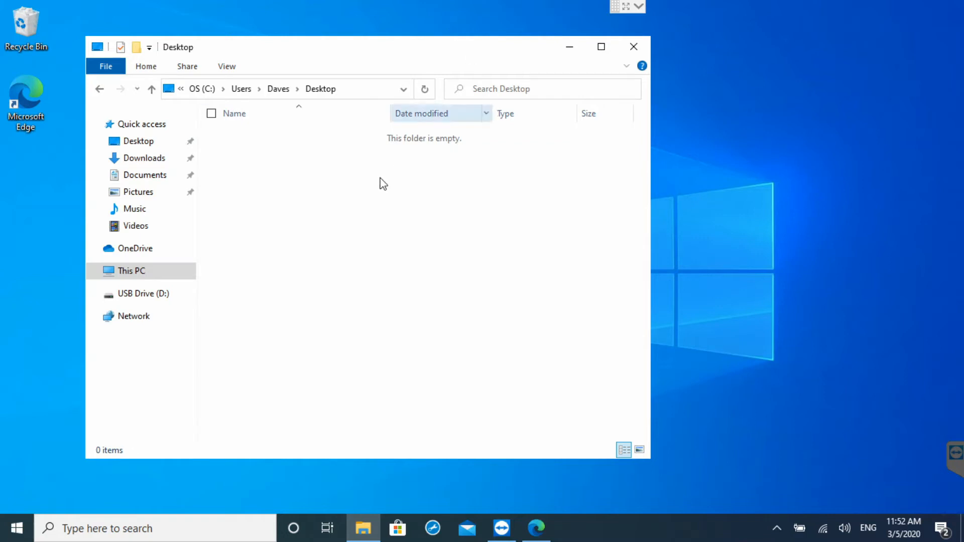
Delete the Microsoft Edge shortcut directly from the Windows desktop.
click(32, 85)
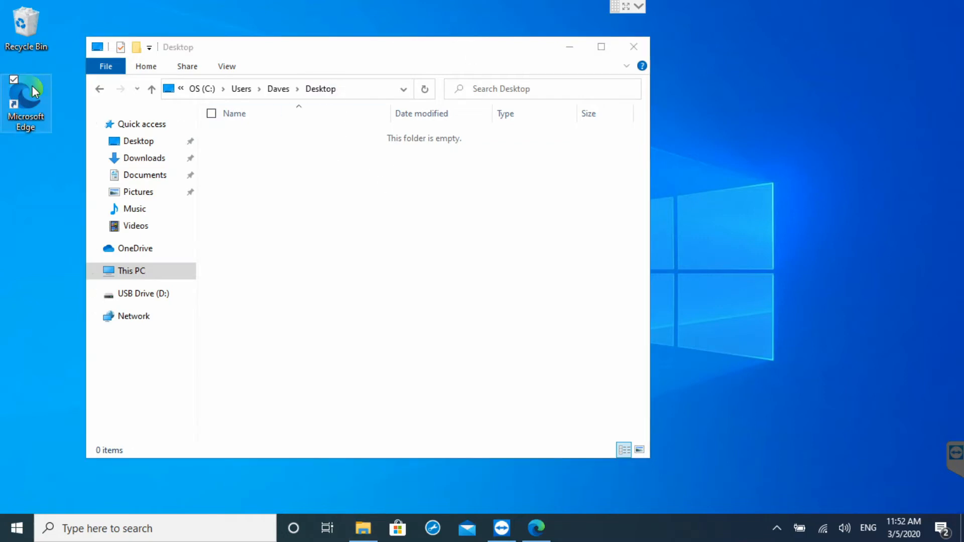
right_click(32, 85)
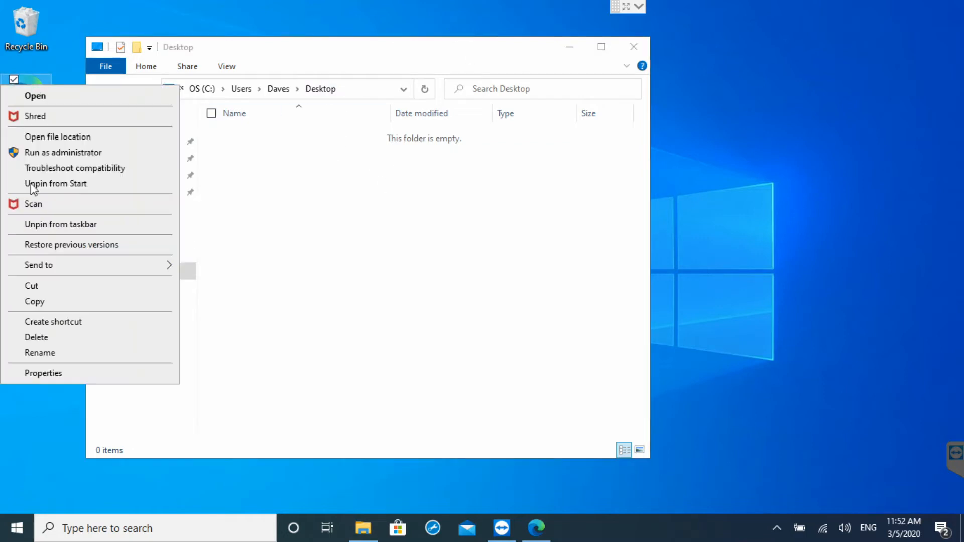
click(47, 337)
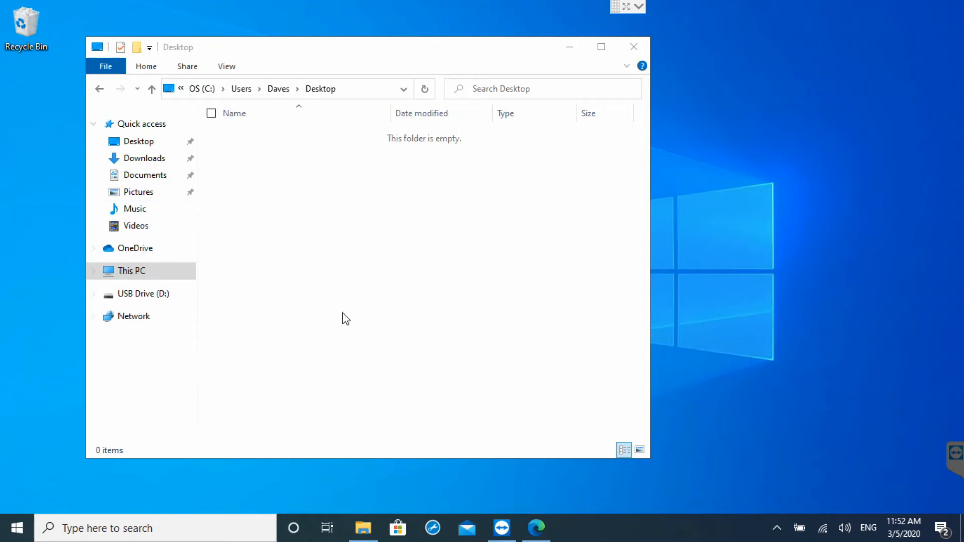
Create a new folder named Funcionarios in the profile's Desktop folder.
click(245, 209)
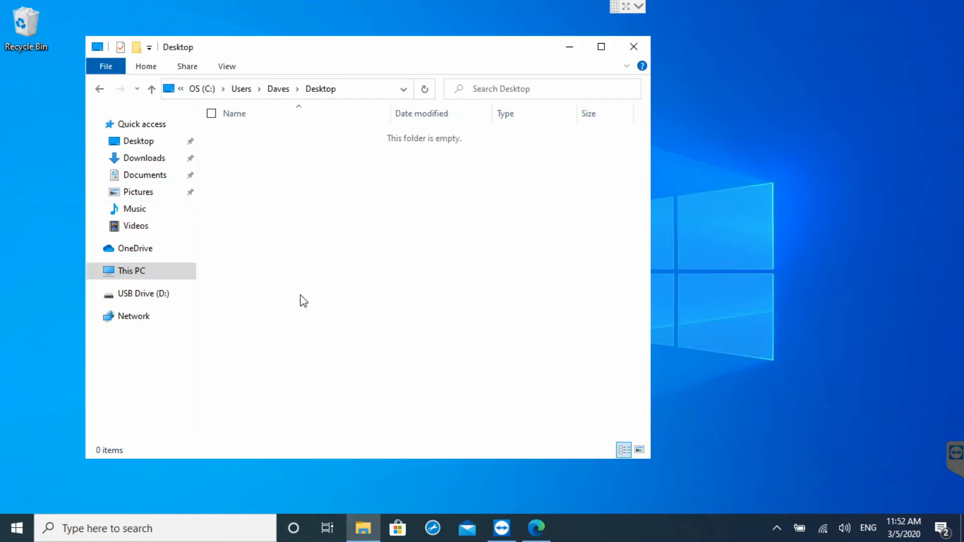
right_click(227, 147)
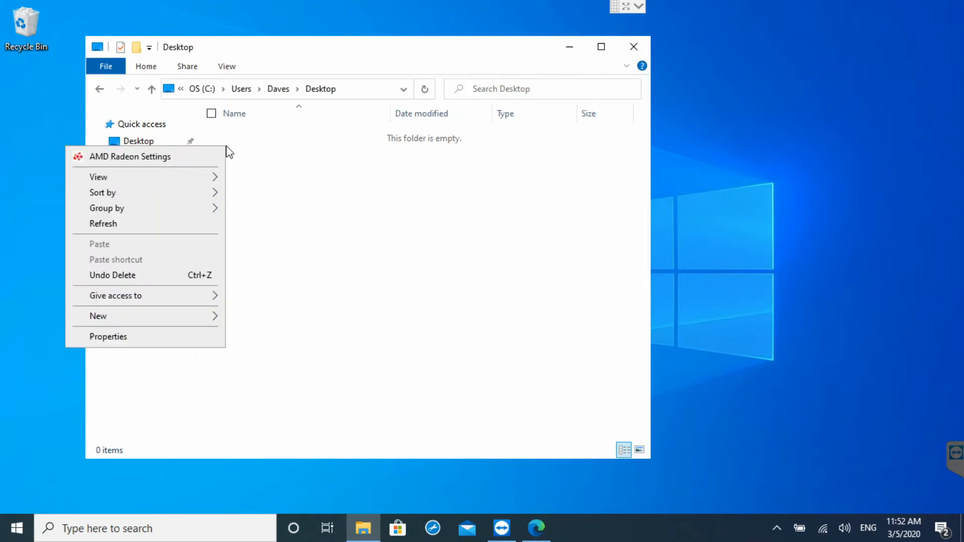
mouse_move(137, 318)
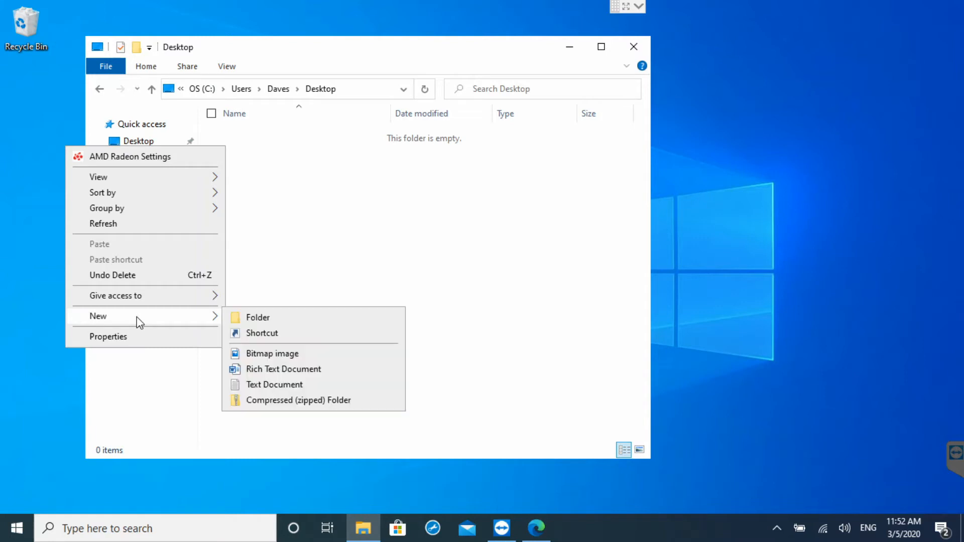
click(261, 317)
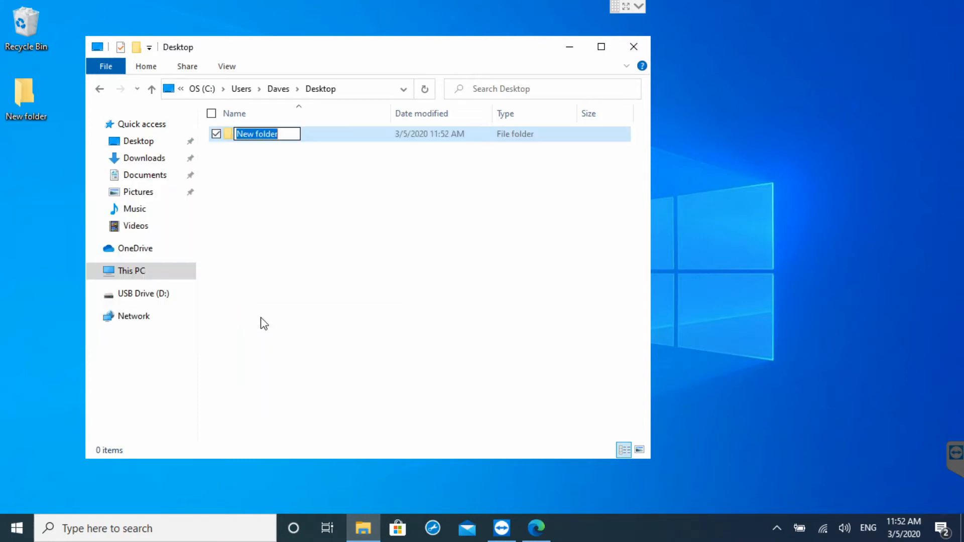
text(Funcionarios)
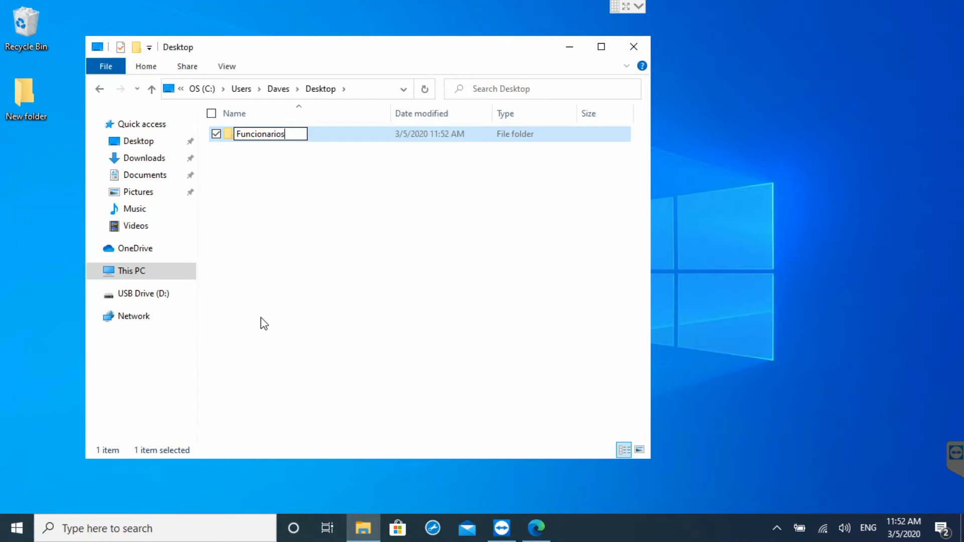
key(Return)
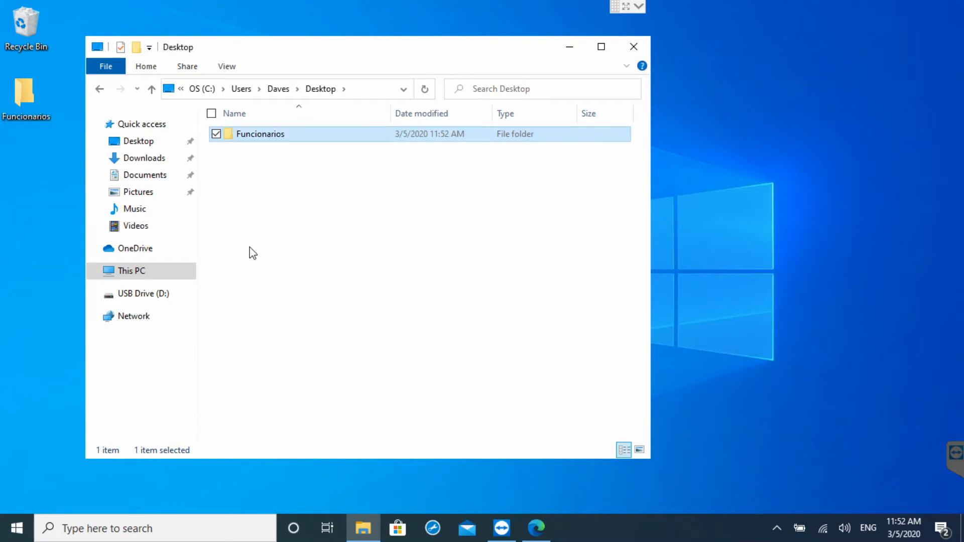
Try to replace the letter a in the Funcionarios folder name with an accented á.
click(261, 131)
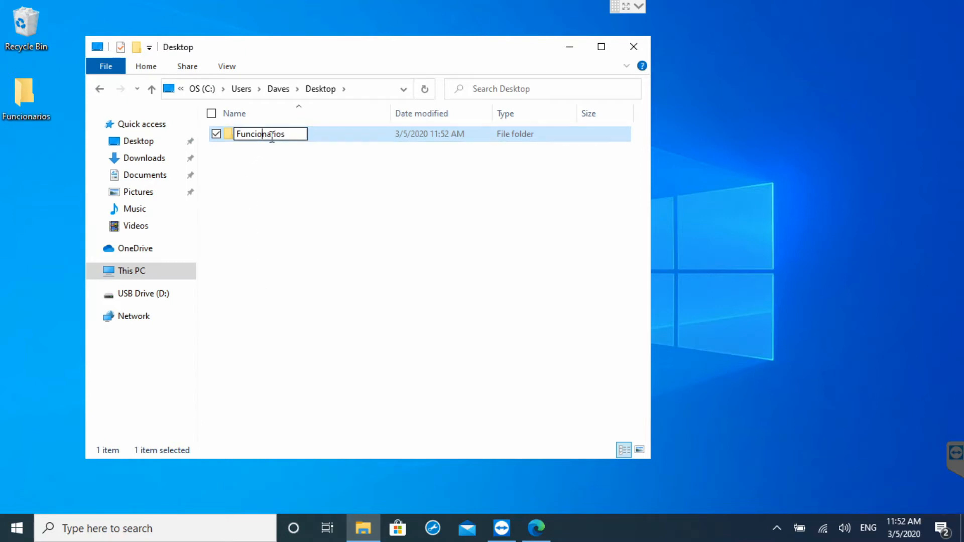
key(Right)
key(Delete)
text(')
text(a)
key(Return)
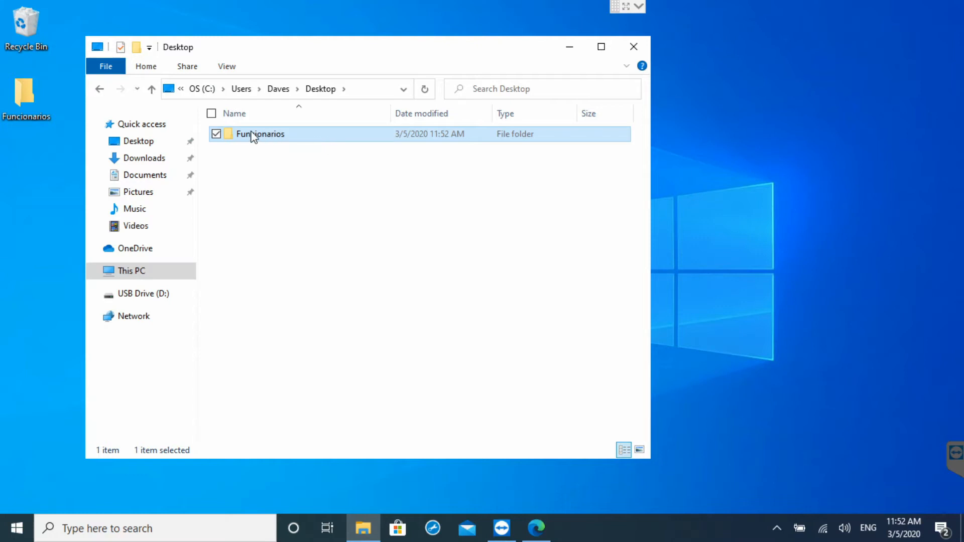
Create a new folder named Contas a Pagar in the profile's Desktop folder.
right_click(221, 168)
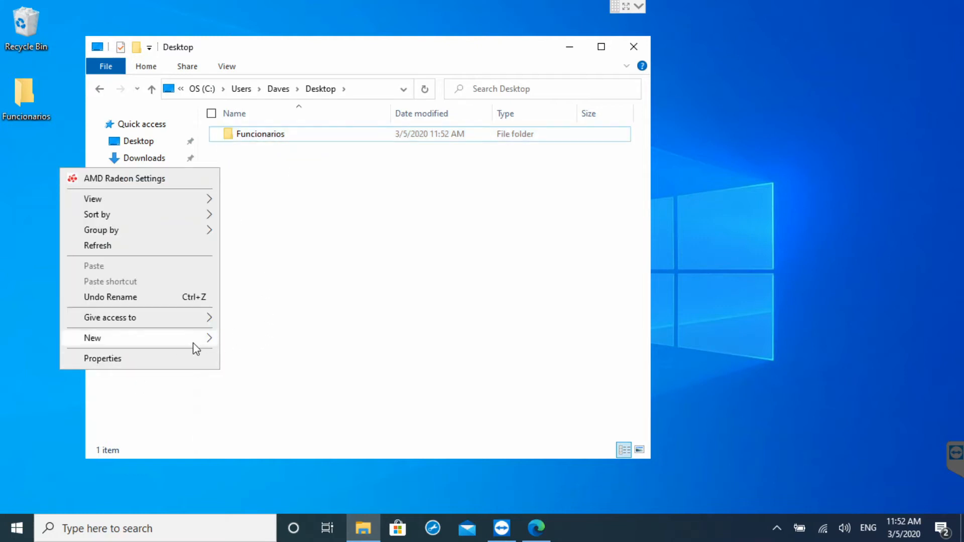
mouse_move(187, 344)
click(237, 341)
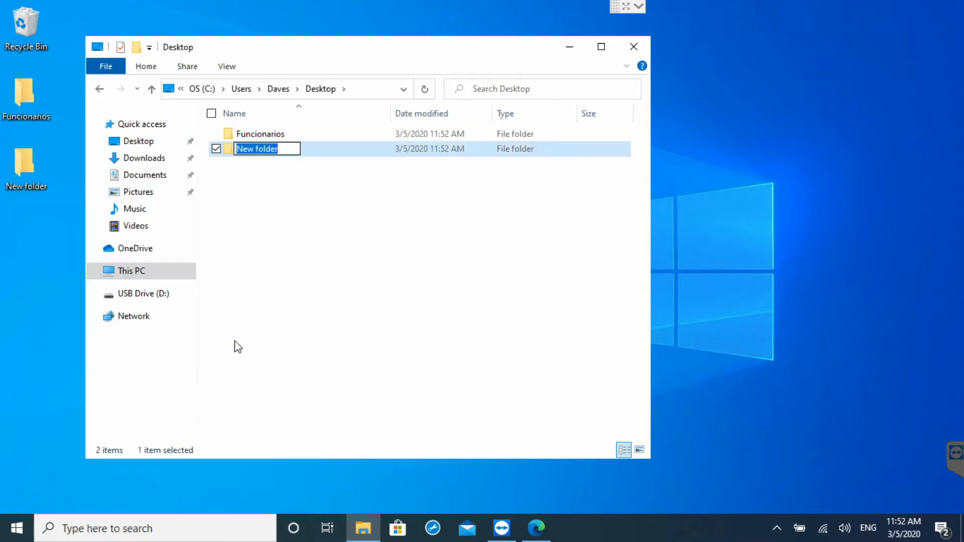
text(COnta)
key(BackSpace)
key(BackSpace)
key(BackSpace)
key(BackSpace)
text(o)
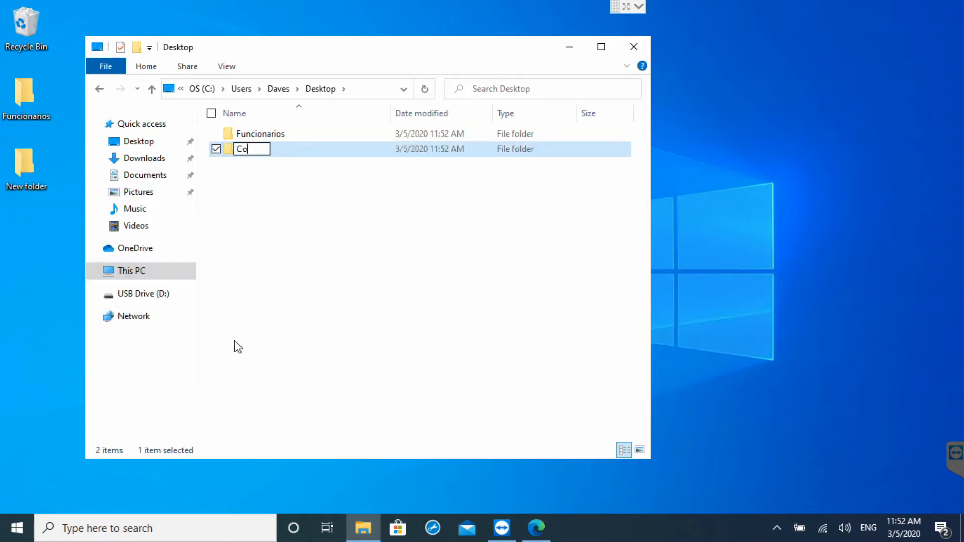
text(ntas a Pagar)
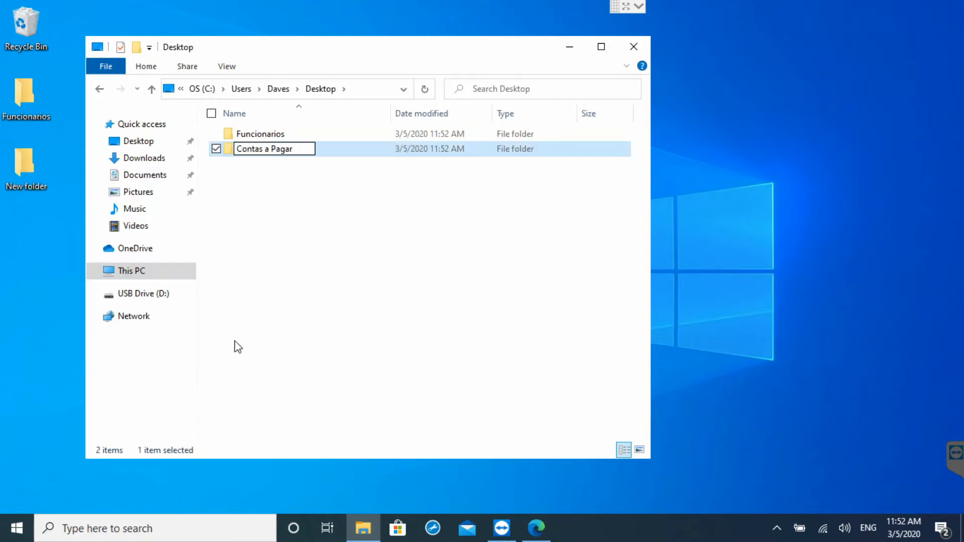
key(Return)
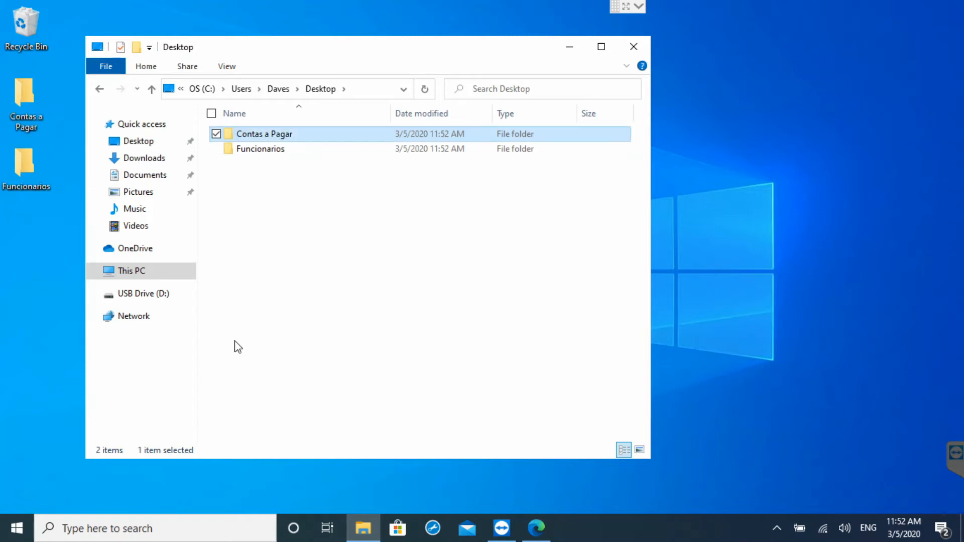
Create a new text document named AUTOEXEC.BAT in the profile's Desktop folder.
right_click(241, 181)
mouse_move(190, 357)
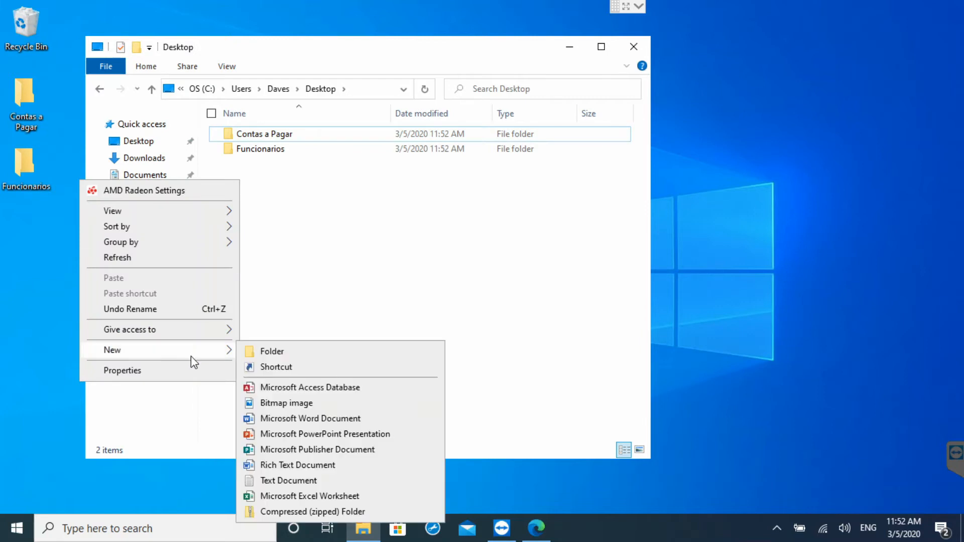
click(291, 483)
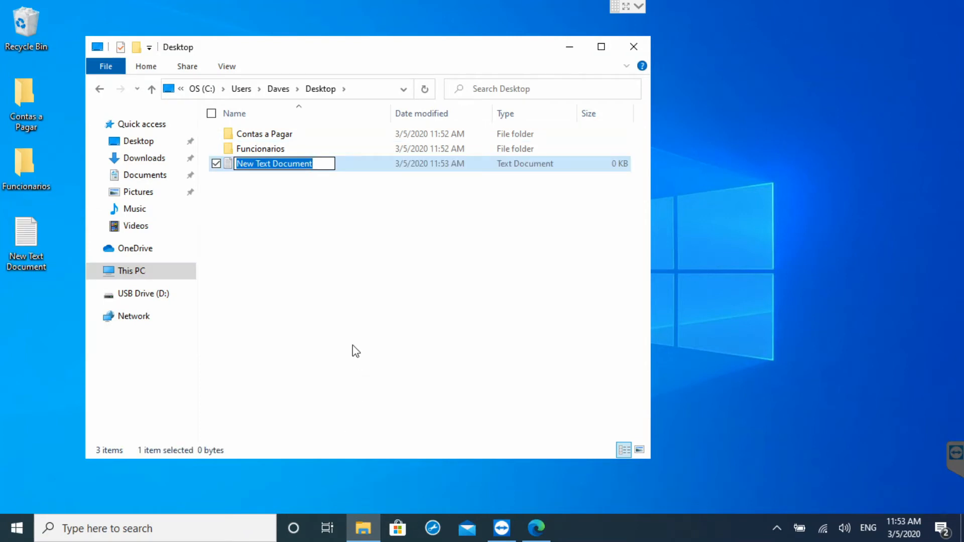
text(AU)
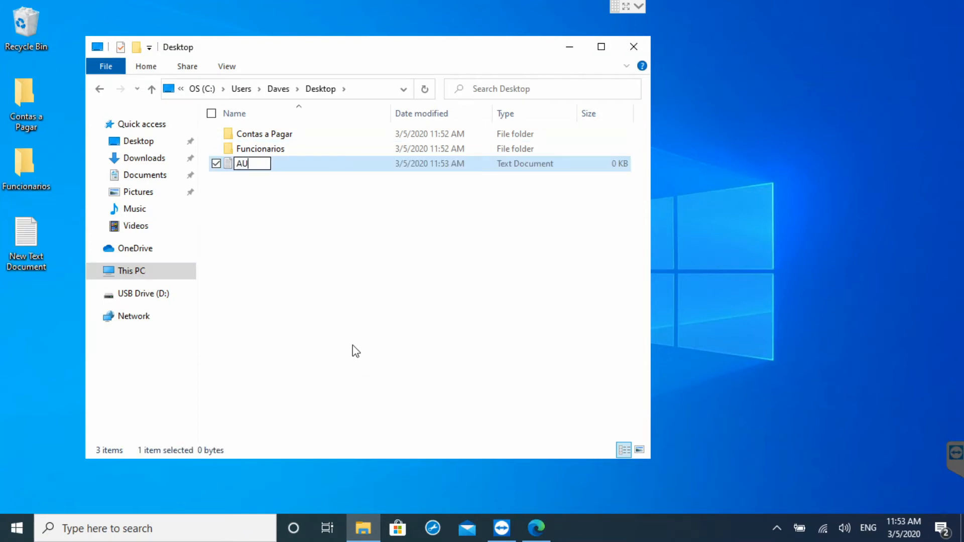
text(TOEXEC.BAT)
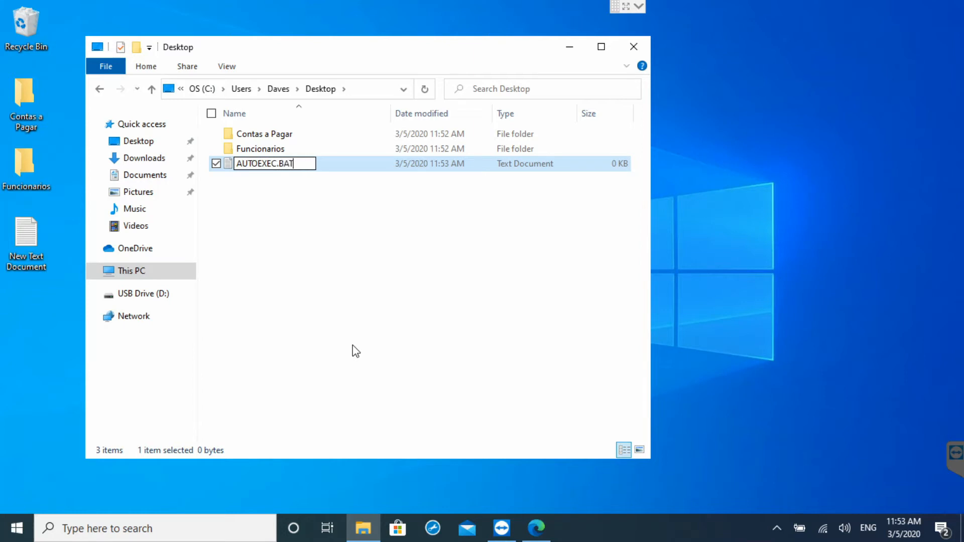
key(Return)
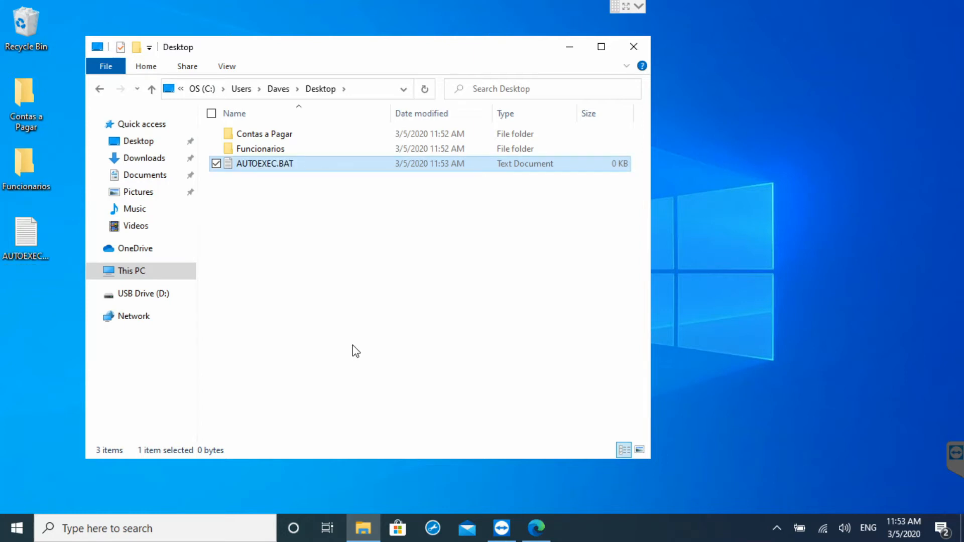
Rename the text document to AUTOEXEC.EXE by replacing the BAT ending.
click(290, 165)
click(289, 164)
double_click(290, 163)
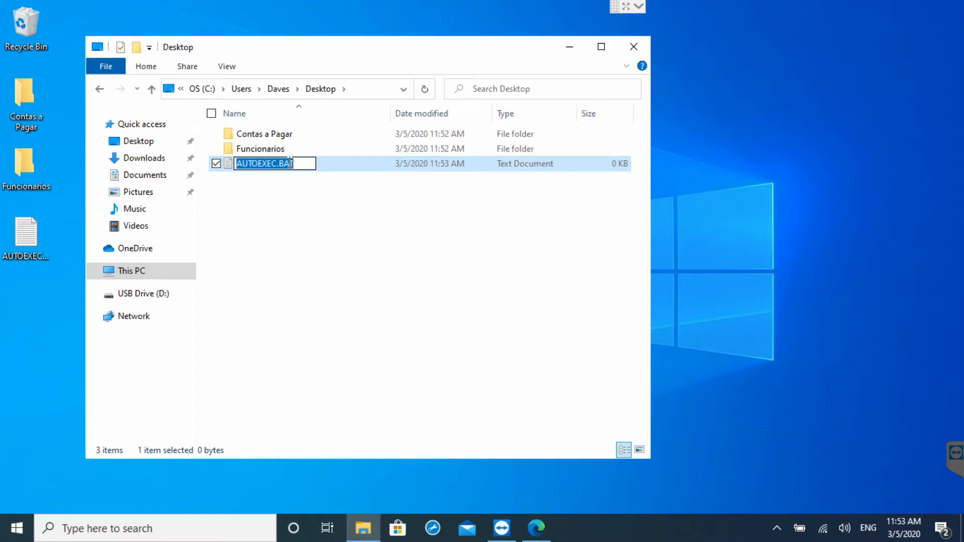
click(296, 163)
key(BackSpace)
key(BackSpace)
key(BackSpace)
text(EXE)
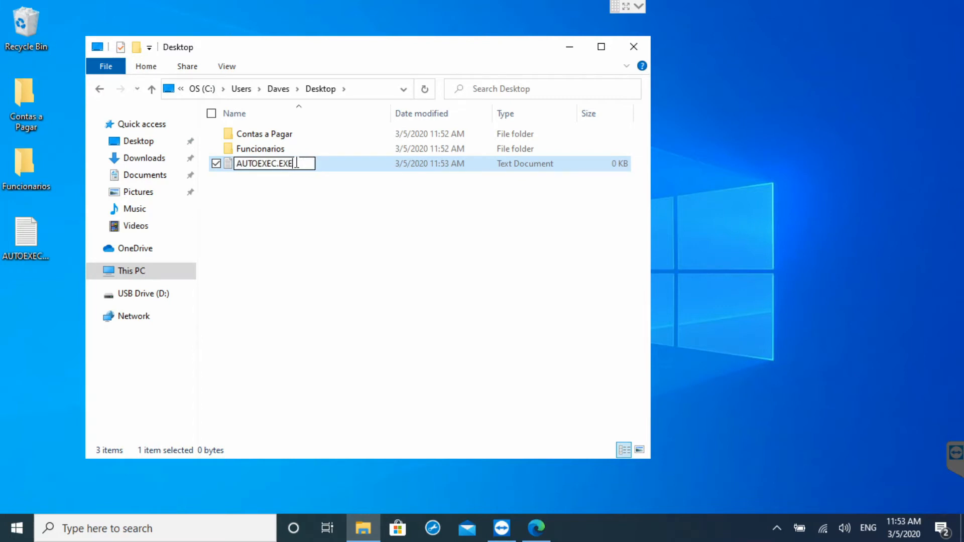
key(Return)
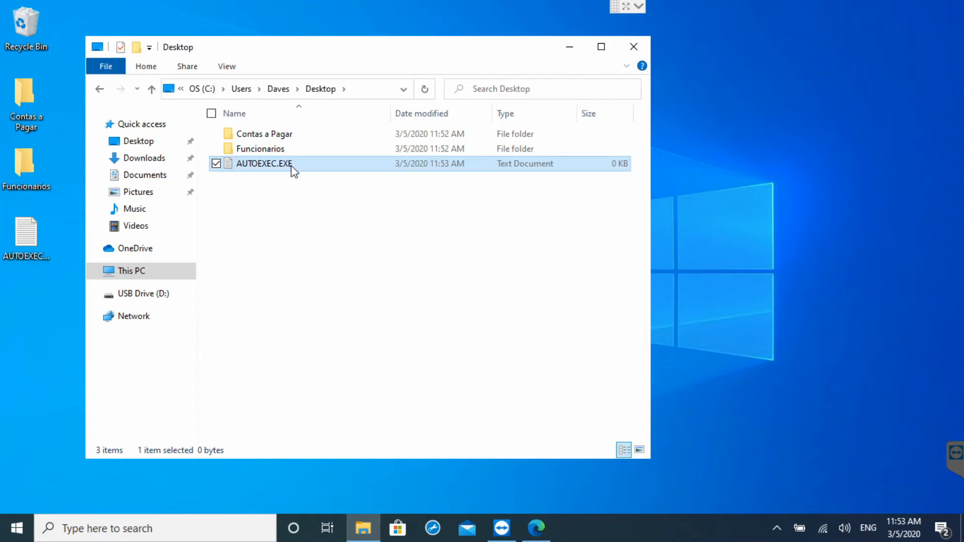
Rename the text document to AUTOEXEC.COM, open it to check which program handles it, and close it again.
click(290, 166)
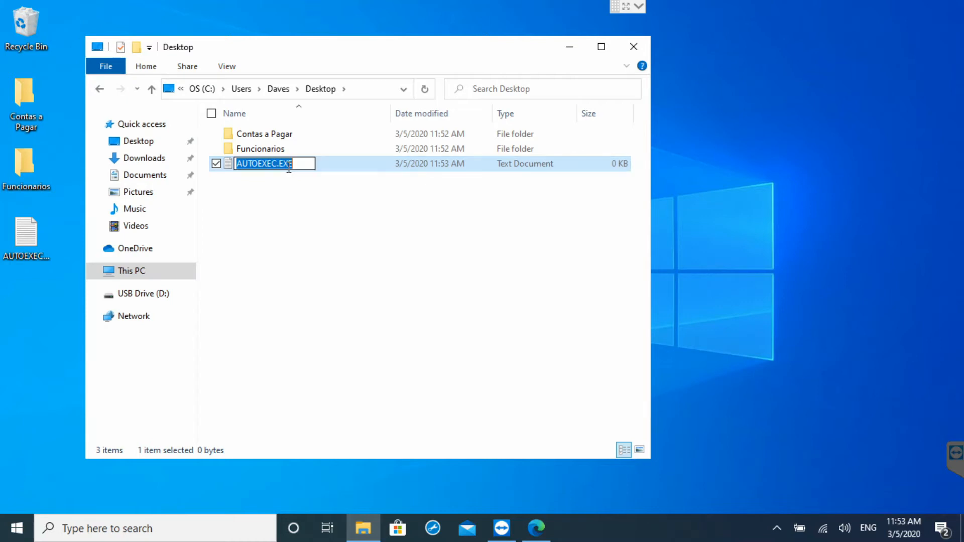
click(289, 164)
drag(279, 165, 316, 165)
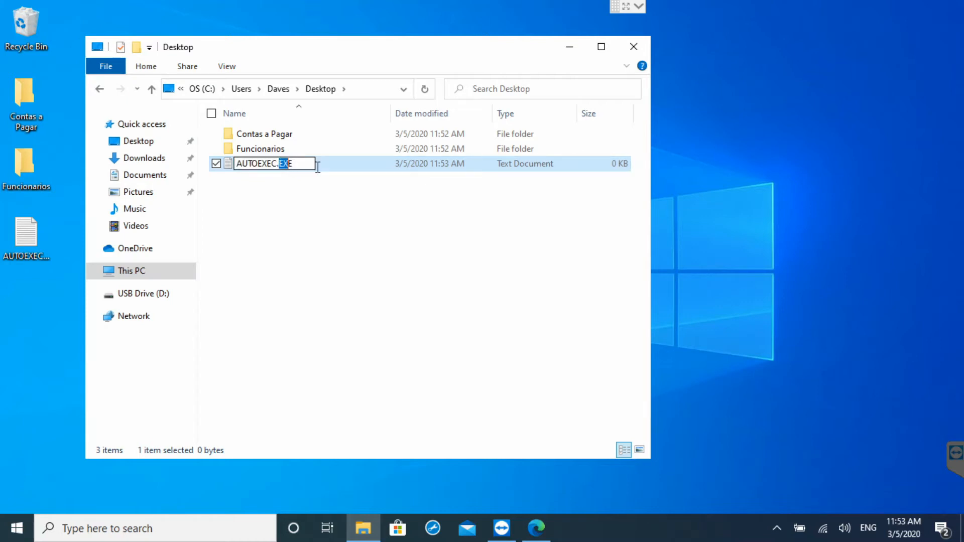
text(COM)
key(Return)
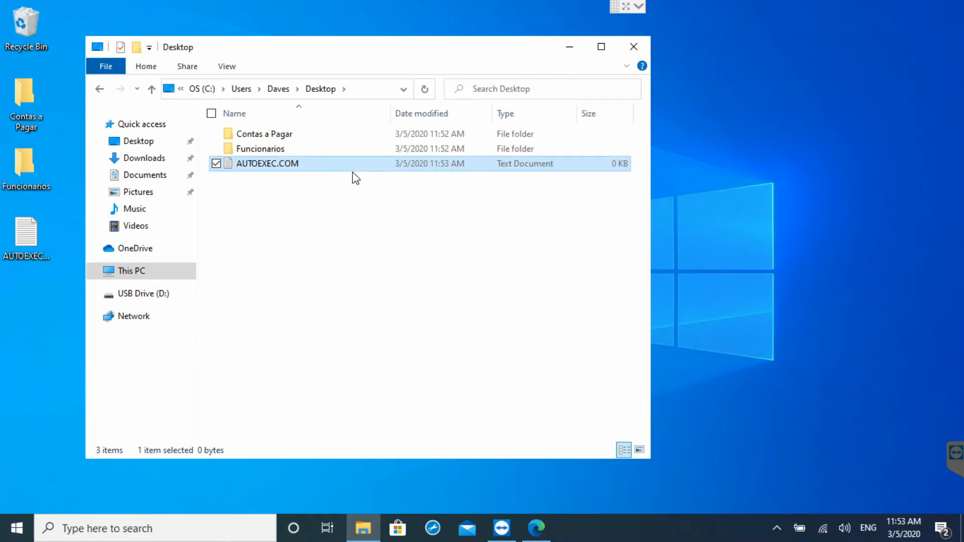
double_click(296, 165)
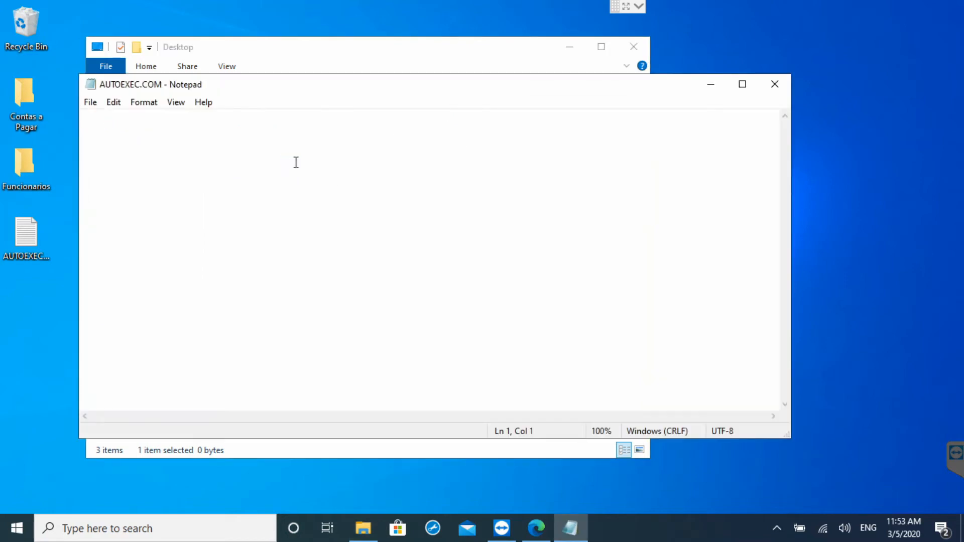
click(774, 84)
Rename the text document to AUTOEXEC.DOC by replacing the COM ending.
click(285, 163)
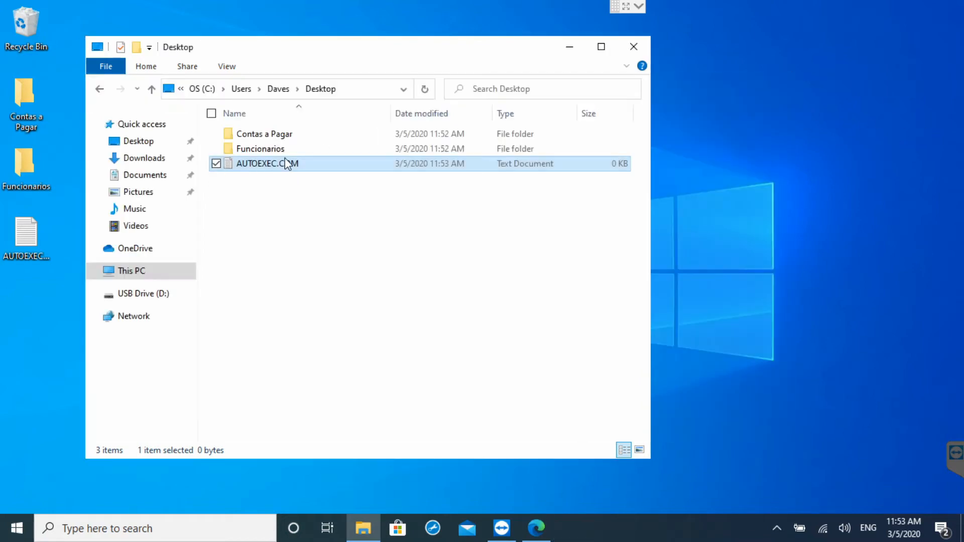
click(286, 164)
click(285, 163)
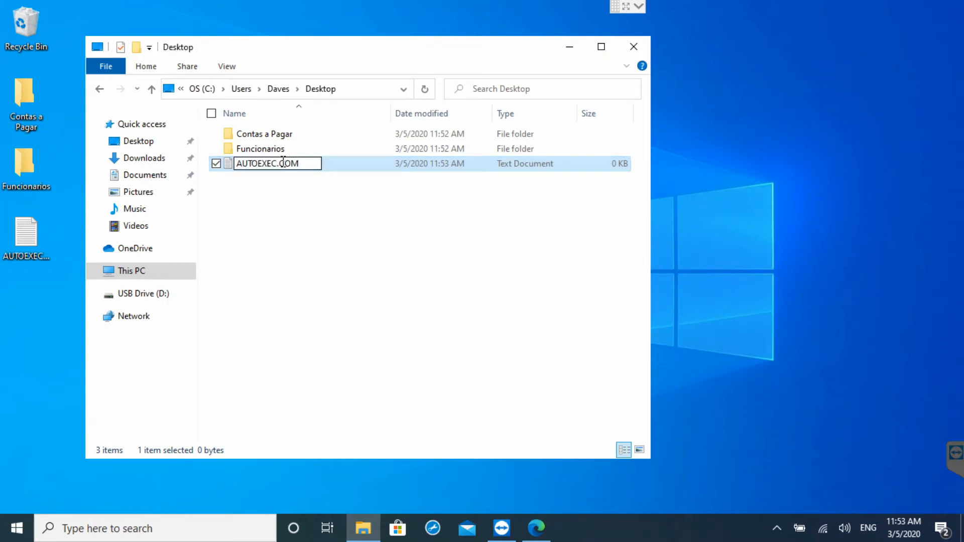
drag(281, 163, 339, 170)
key(BackSpace)
text(DOC)
key(Return)
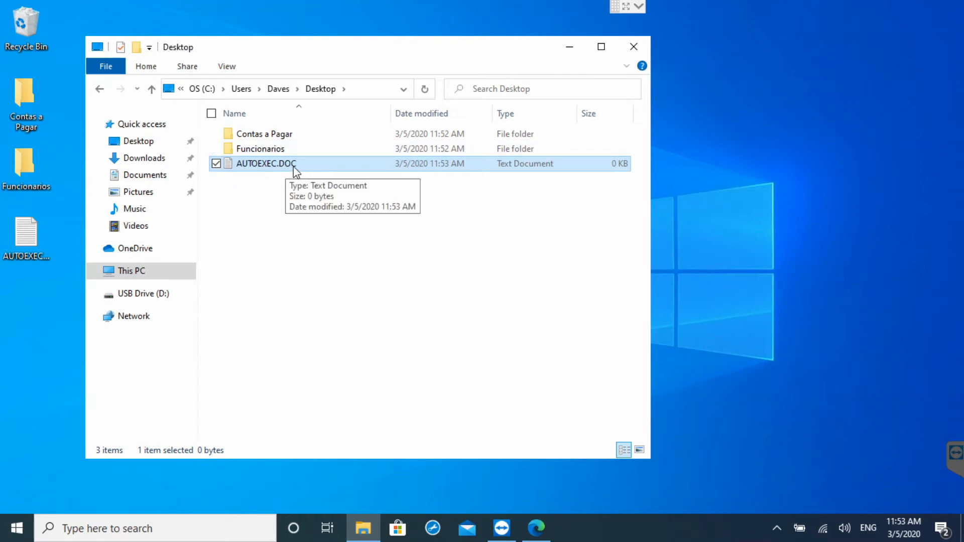
Switch to the Command Prompt through a search for command, and clear its screen with cls.
click(132, 529)
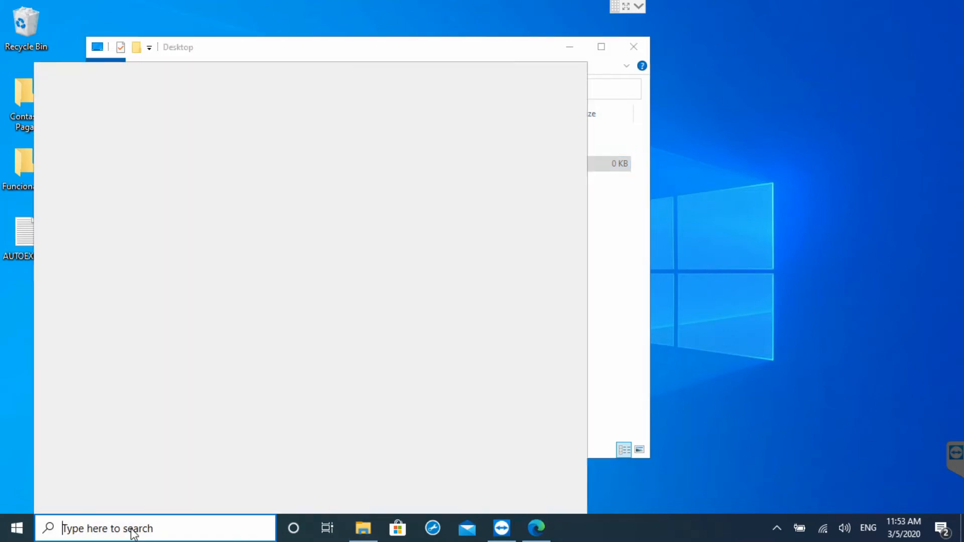
text(command)
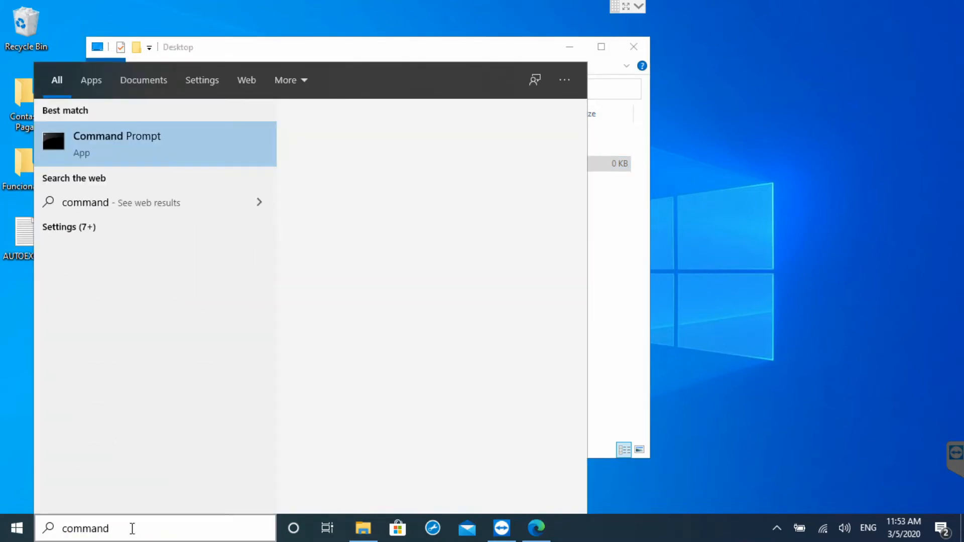
key(Return)
text(cd Do)
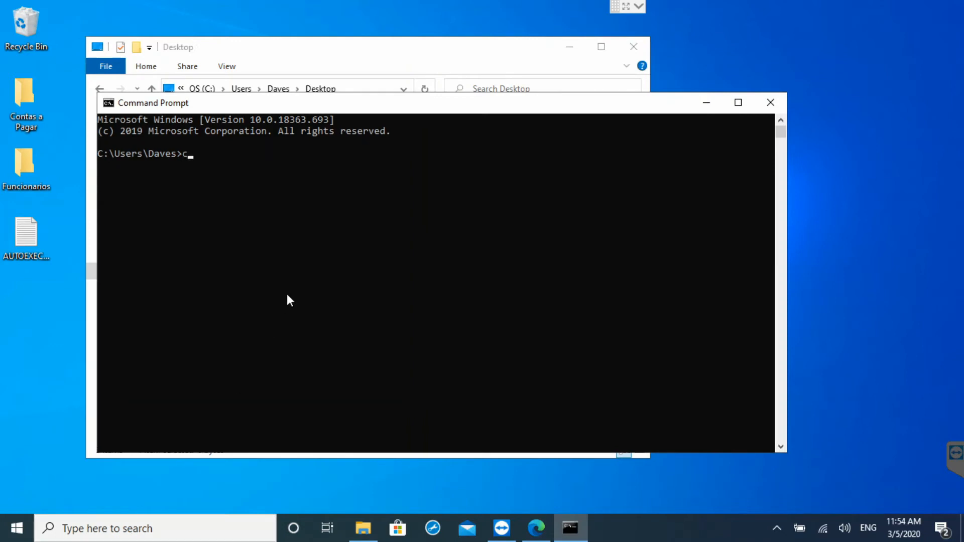
key(BackSpace)
key(BackSpace)
key(BackSpace)
key(BackSpace)
key(BackSpace)
text(cls)
key(Return)
Change to the Desktop directory with cd Desktop and list its contents with dir.
text(cd Desktop)
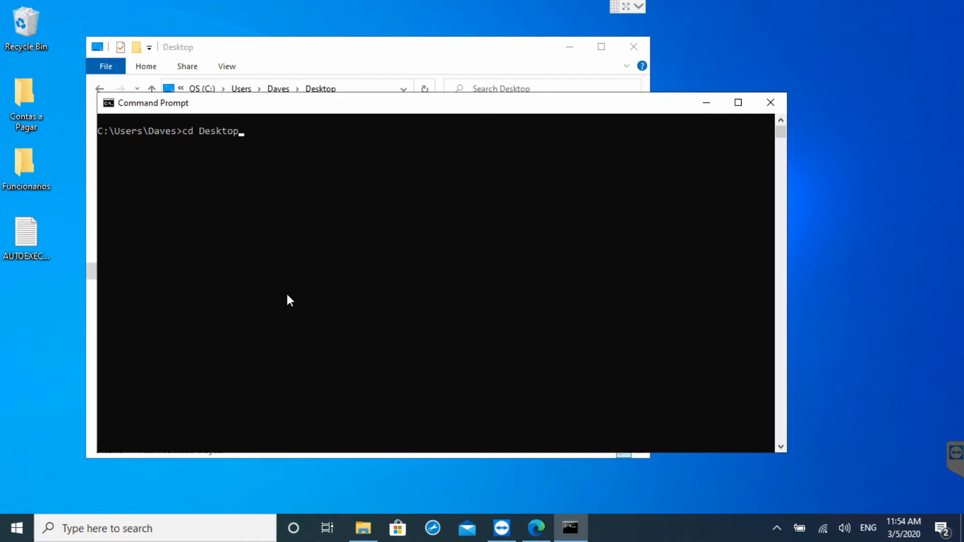
key(Return)
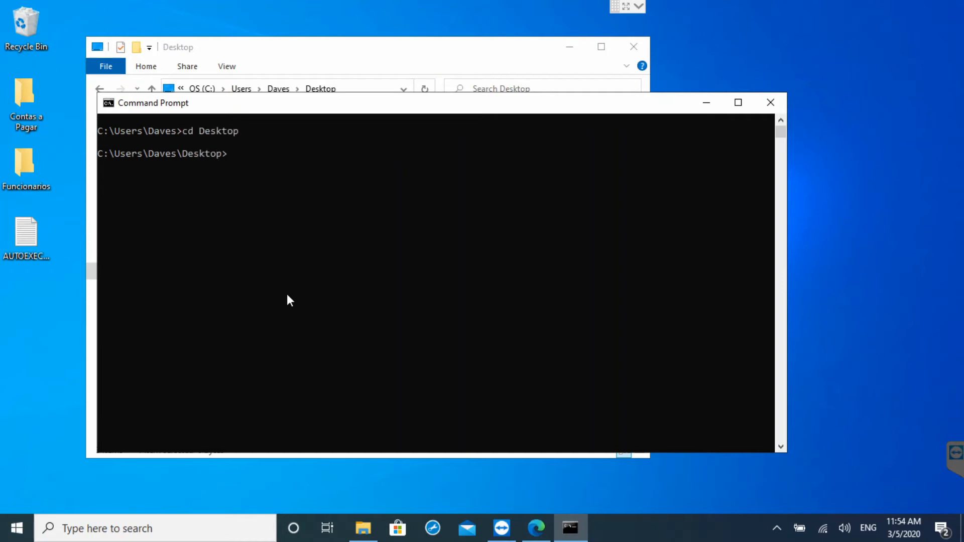
text(dir)
key(Return)
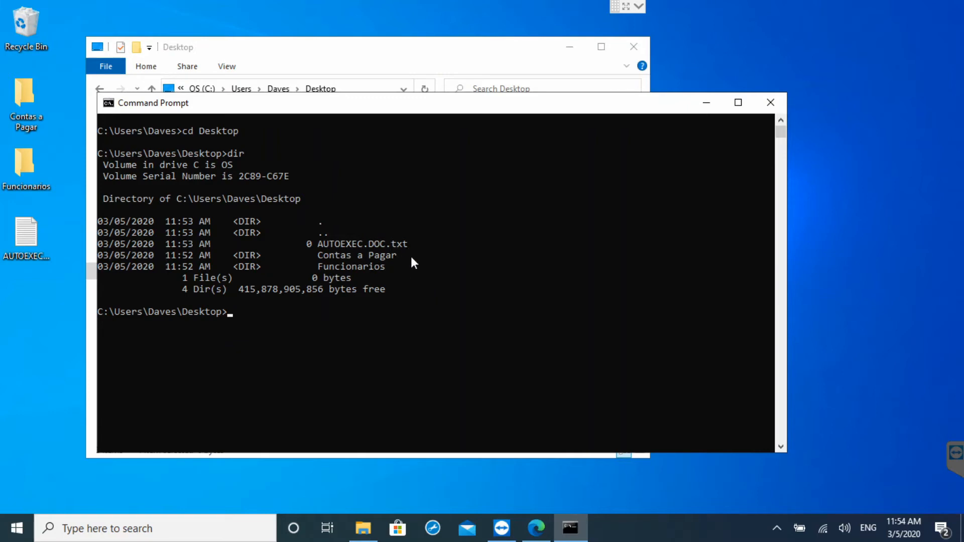
Compare the AUTOEXEC file's name in the folder window with the directory listing, and highlight its .txt extension there.
click(379, 40)
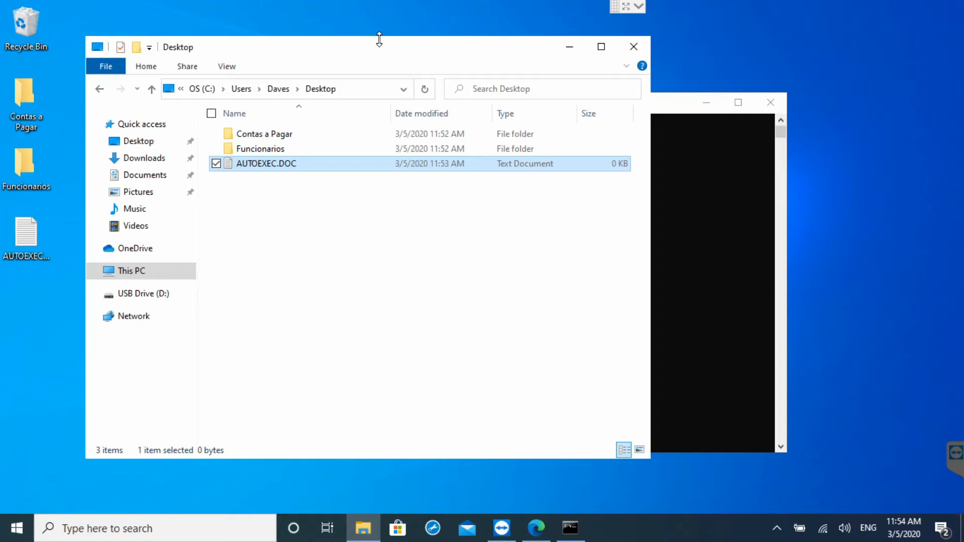
click(663, 160)
click(387, 244)
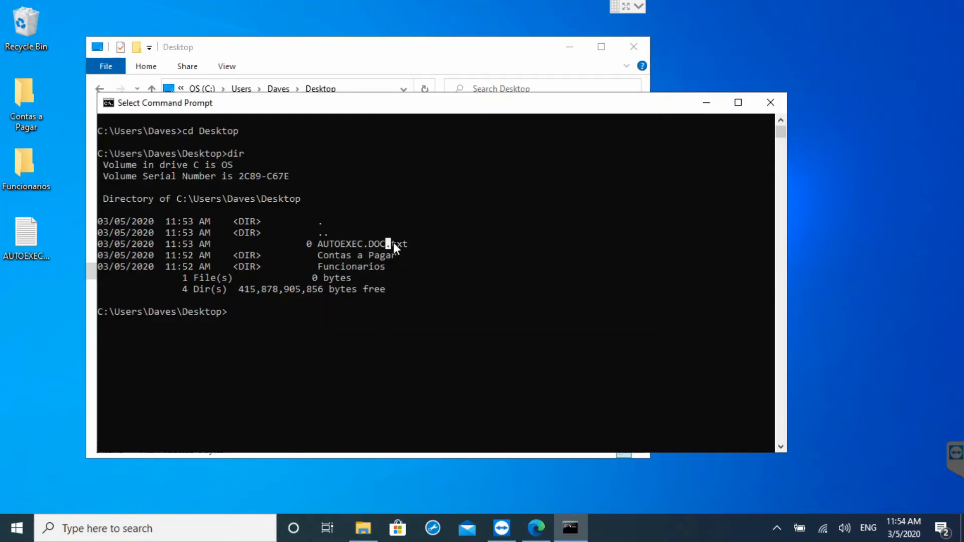
drag(393, 242, 413, 252)
click(320, 54)
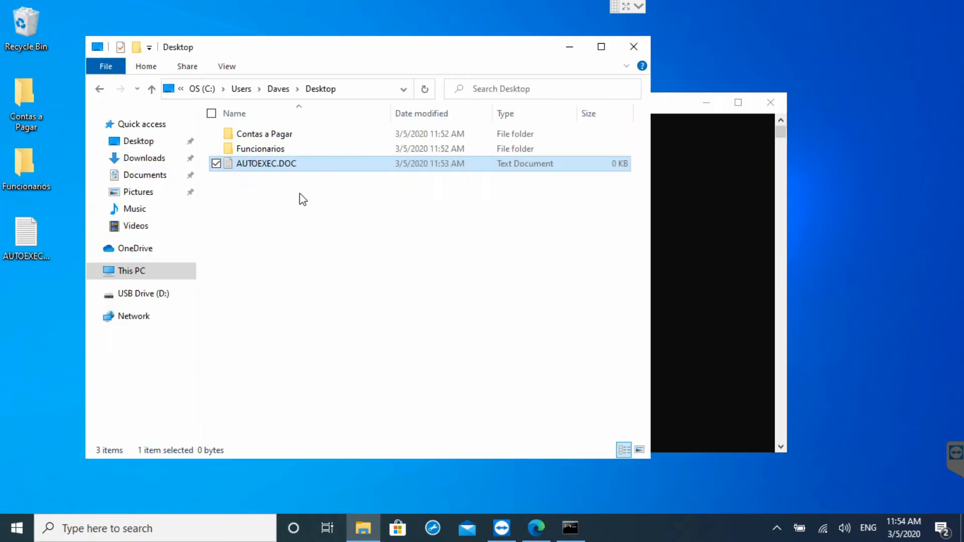
right_click(262, 164)
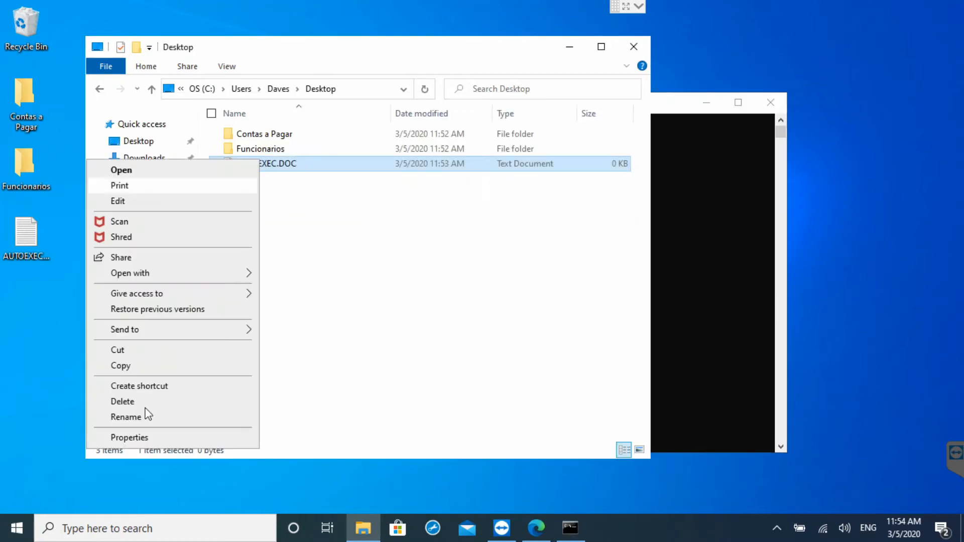
click(125, 419)
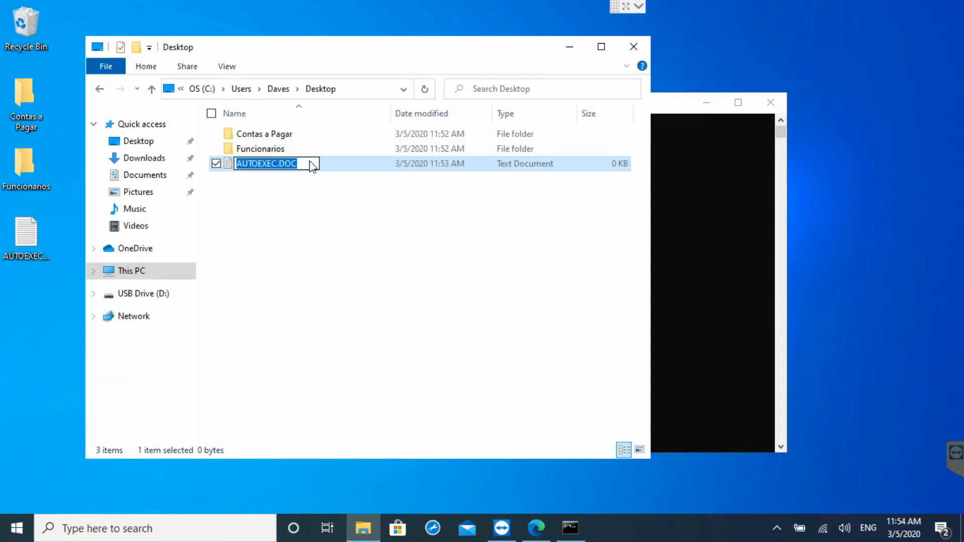
click(291, 217)
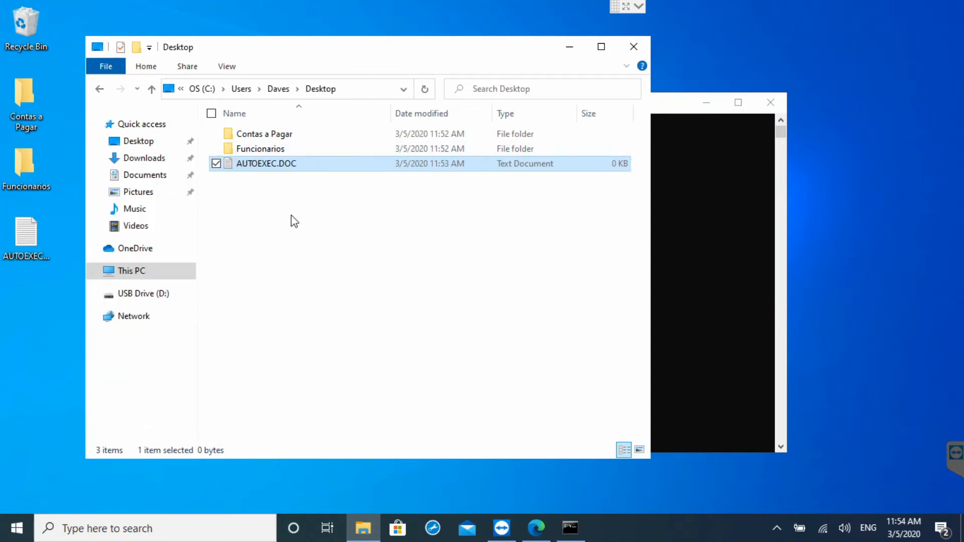
Open the properties of the AUTOEXEC.DOC file and view its detailed file information.
right_click(265, 163)
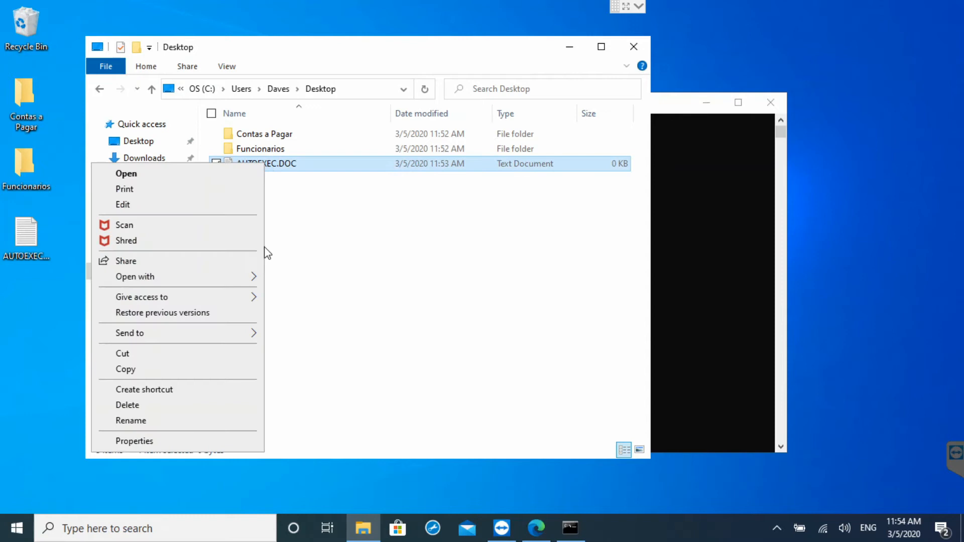
click(174, 441)
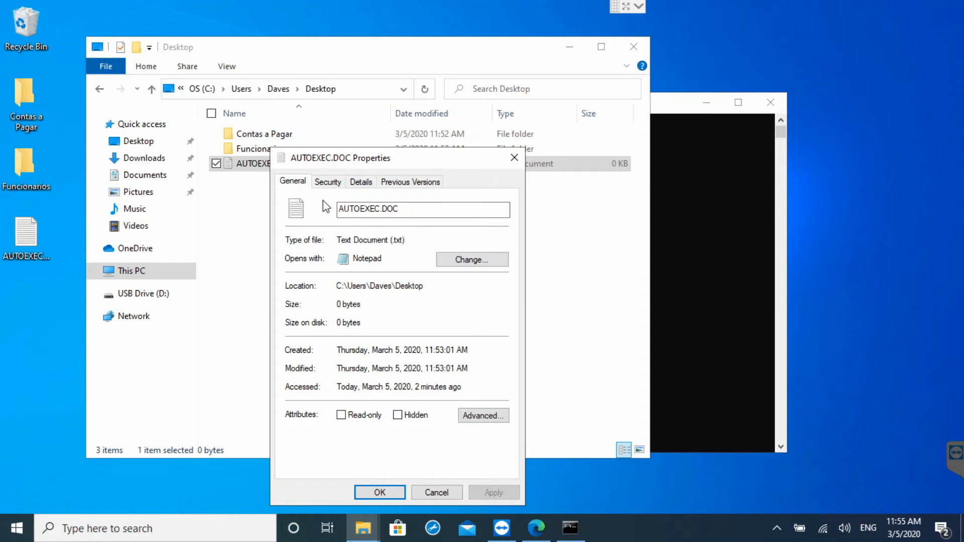
click(328, 180)
click(358, 181)
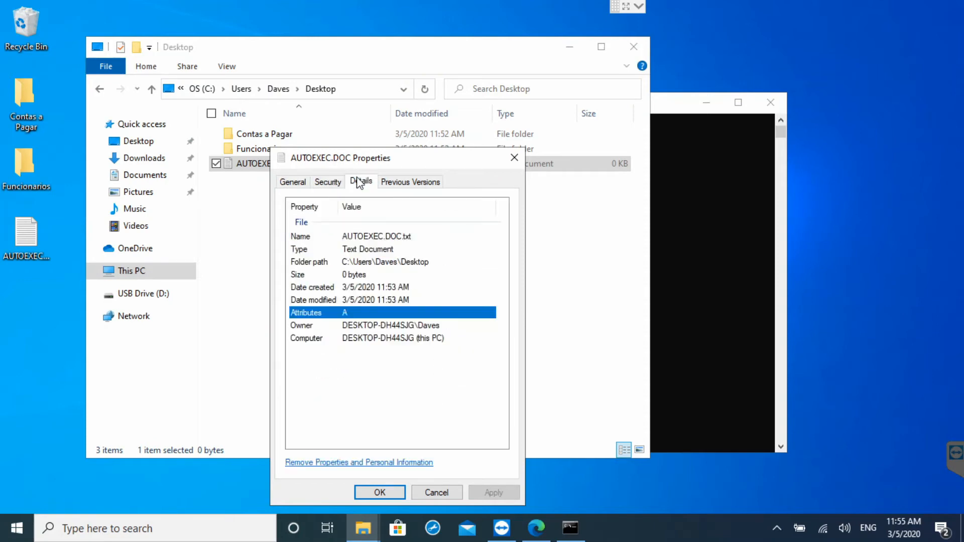
Examine the AUTOEXEC.DOC file's name, type, previous versions, security and general properties, and close them without changes.
click(401, 237)
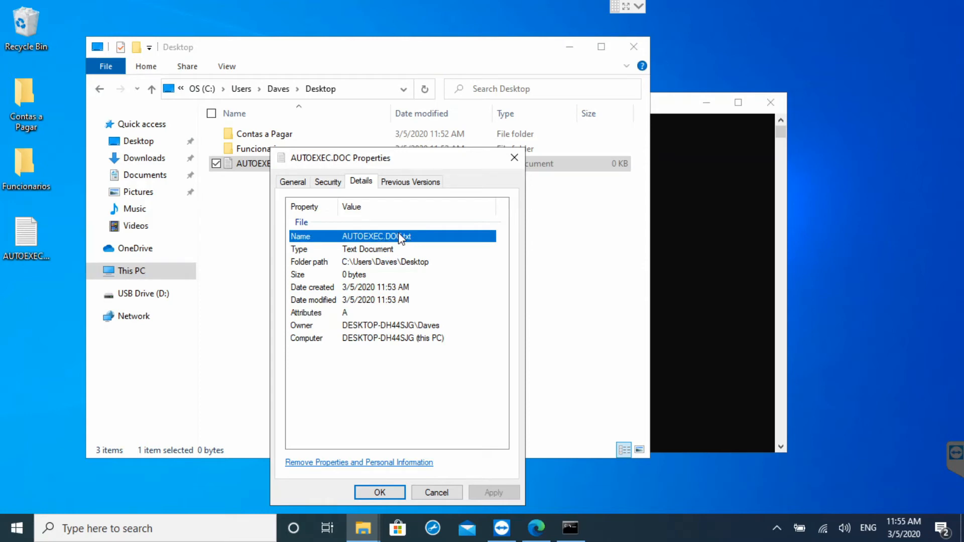
click(384, 183)
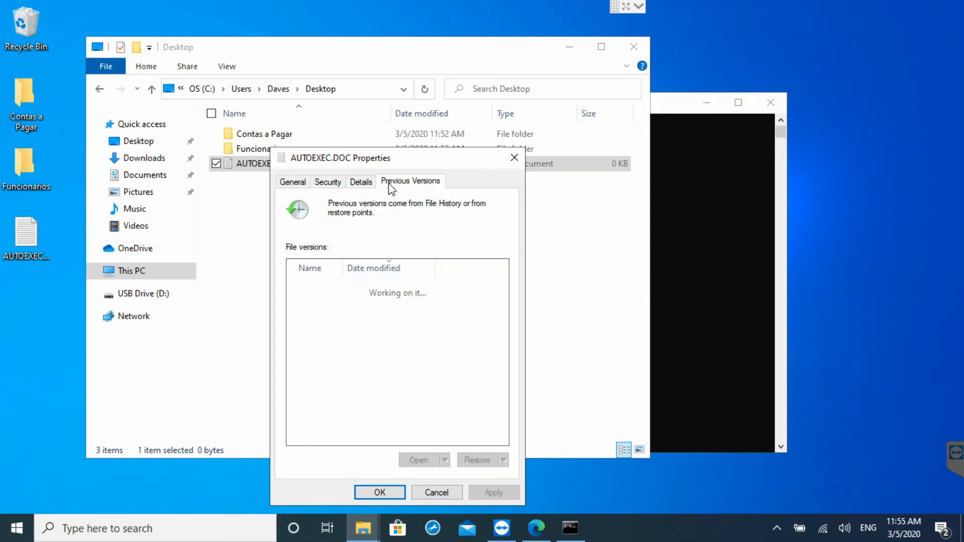
click(328, 182)
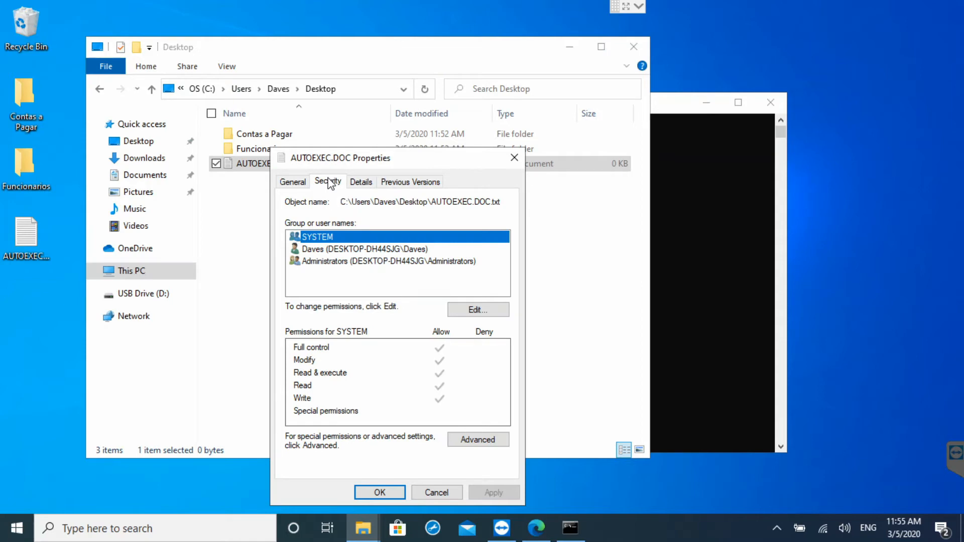
click(357, 181)
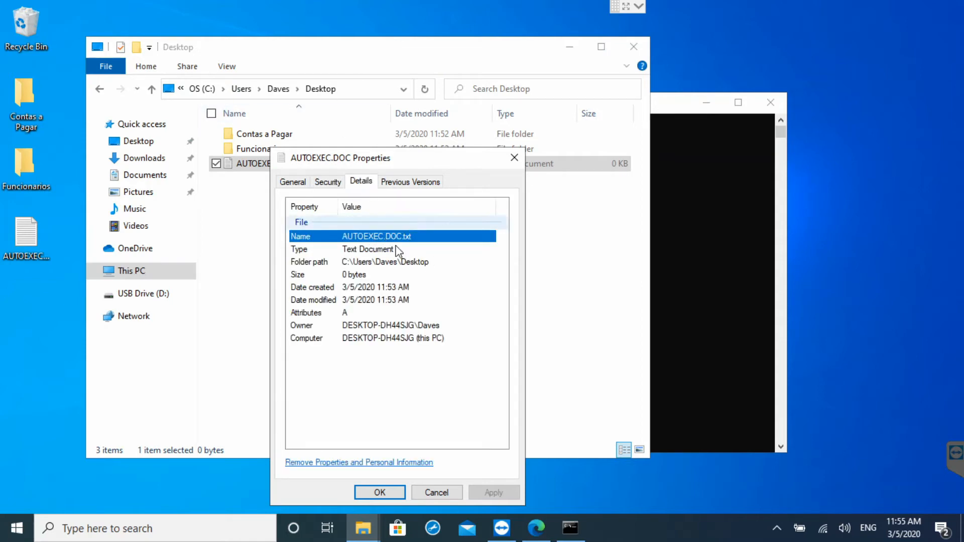
click(349, 251)
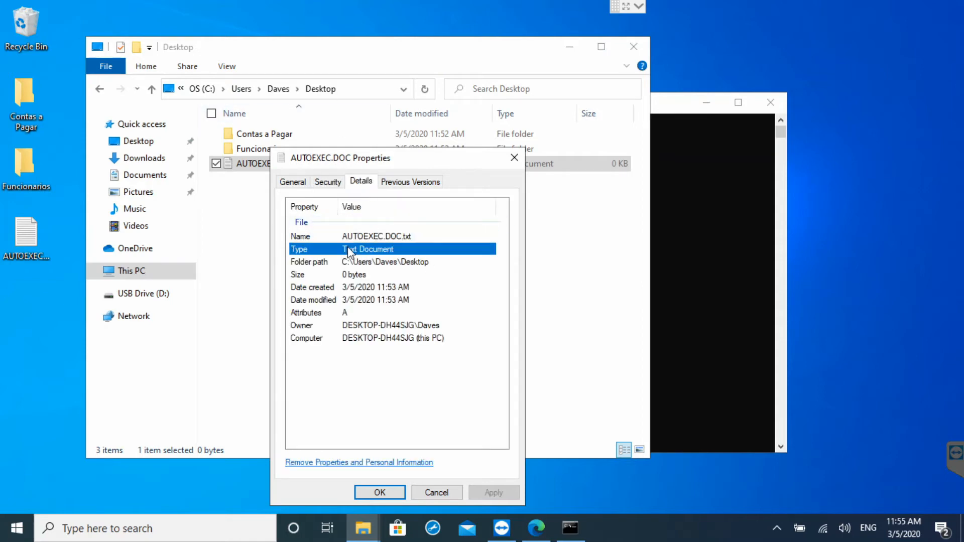
click(293, 182)
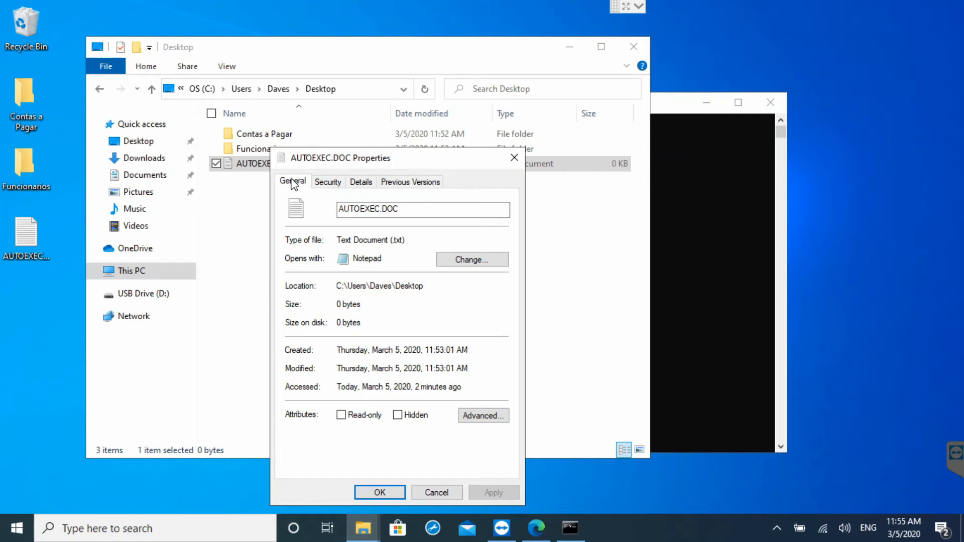
click(427, 491)
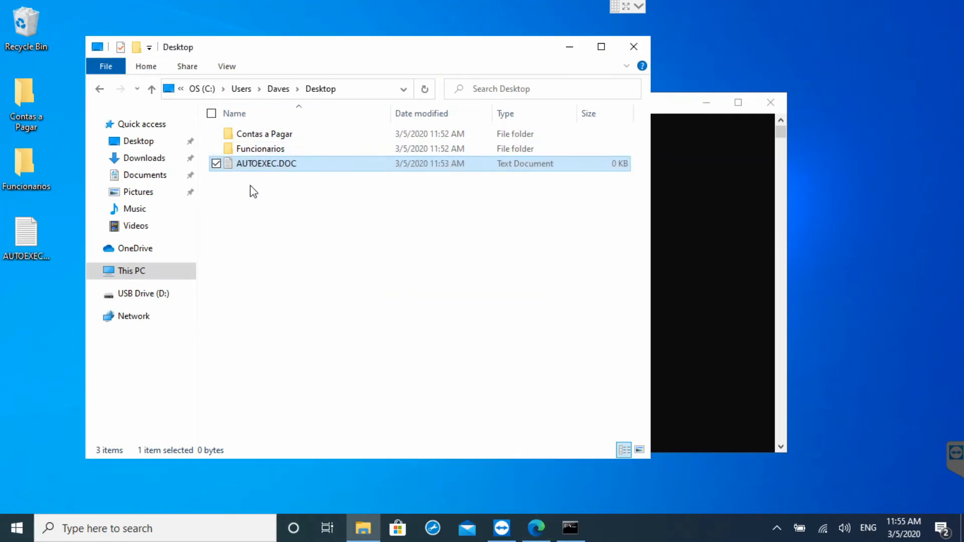
Rename the AUTOEXEC.DOC file in the Desktop folder as TAREFAS DO DIA.
click(251, 165)
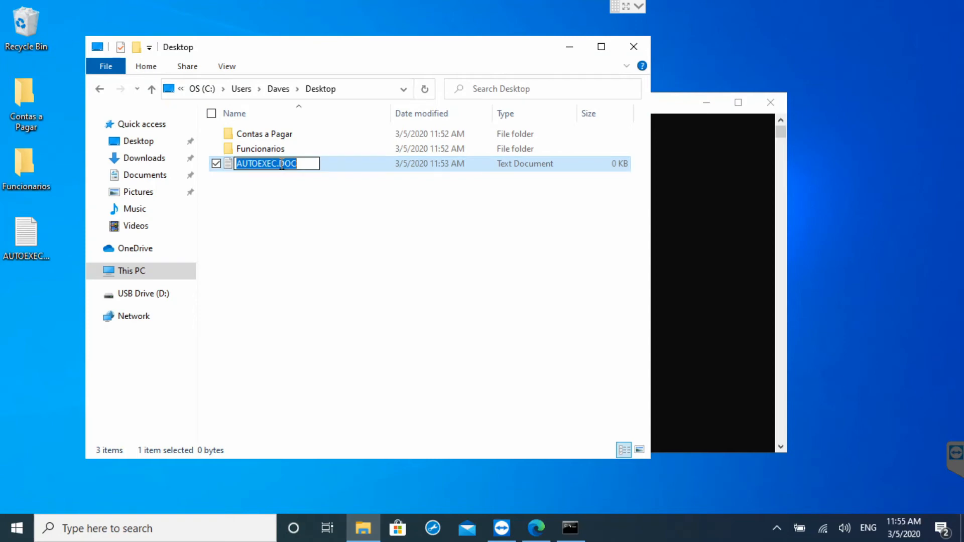
click(282, 163)
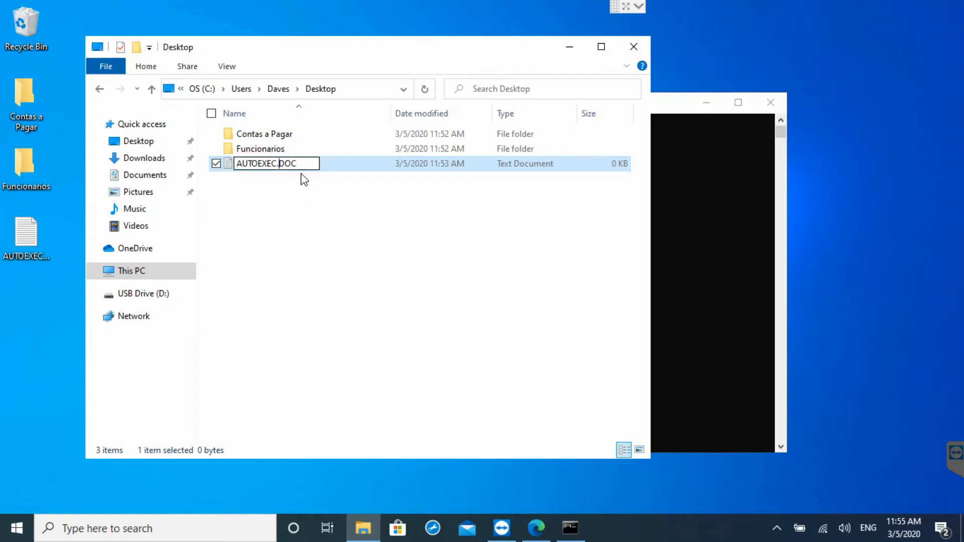
key(End)
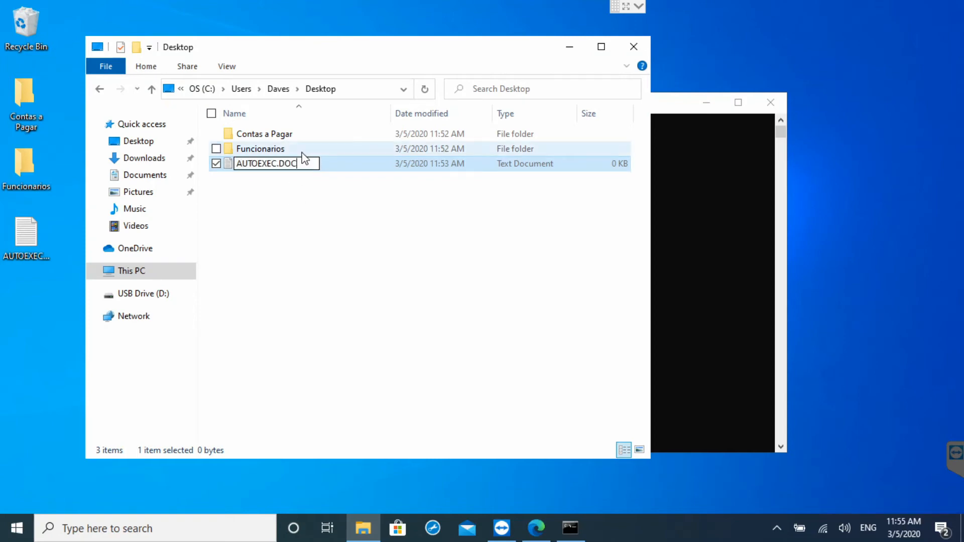
key(shift+Left)
key(BackSpace)
key(BackSpace)
key(BackSpace)
key(BackSpace)
key(BackSpace)
key(BackSpace)
key(BackSpace)
key(BackSpace)
key(BackSpace)
key(BackSpace)
key(BackSpace)
key(BackSpace)
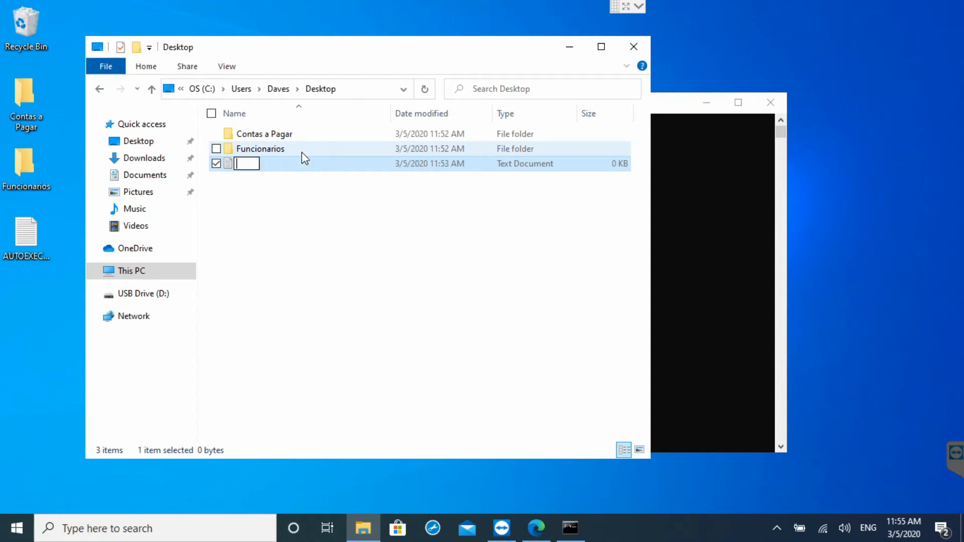
text(TAREFAS DO DIA)
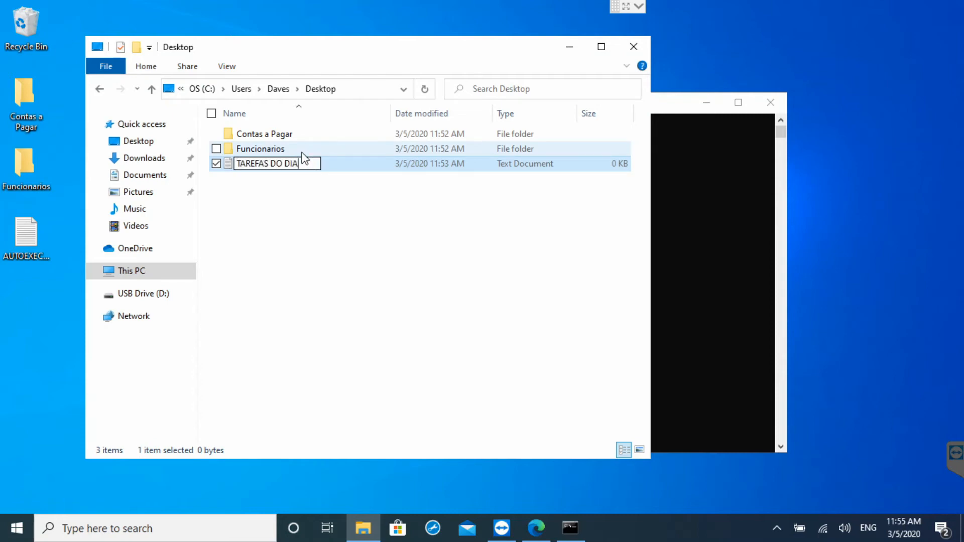
key(Return)
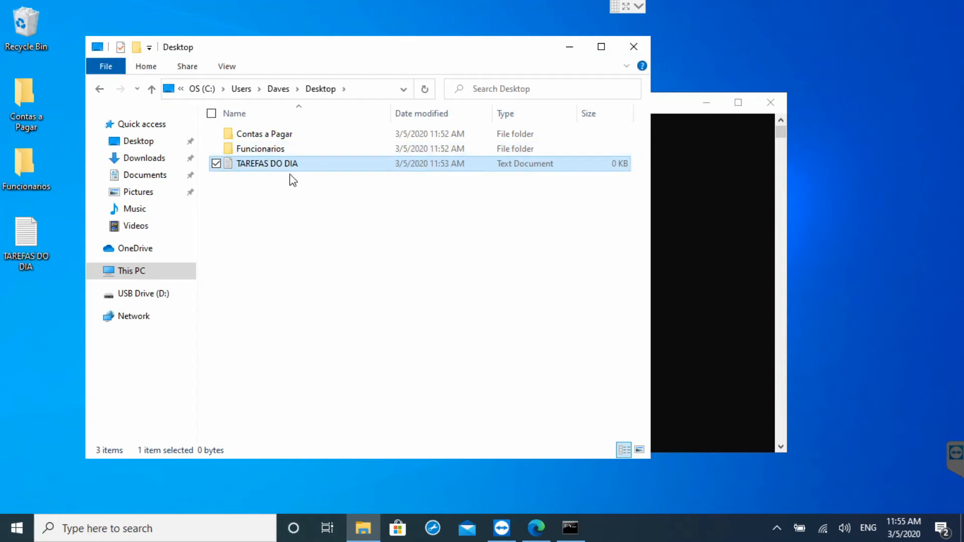
List the Desktop directory again in the Command Prompt with dir, and return to the folder window.
click(707, 216)
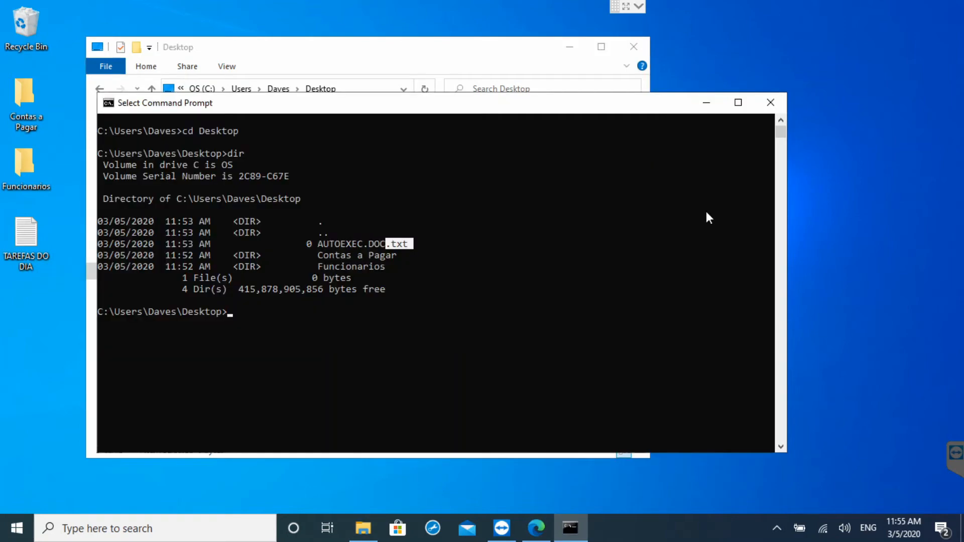
text(dir)
key(Return)
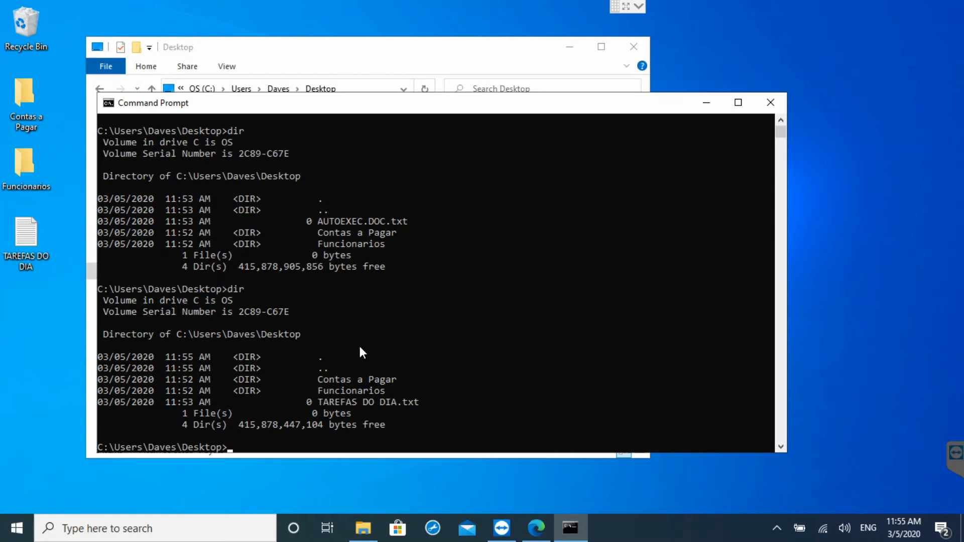
click(360, 51)
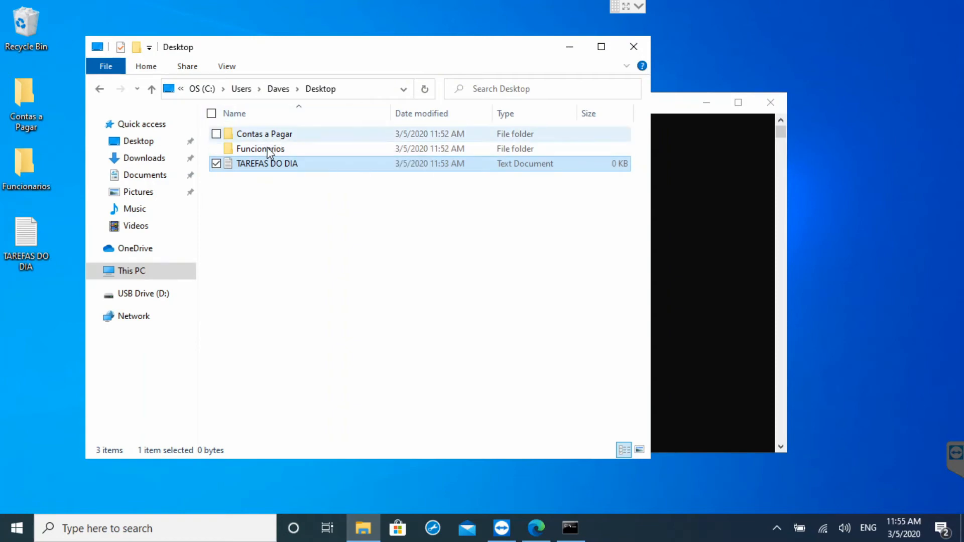
right_click(223, 184)
mouse_move(161, 351)
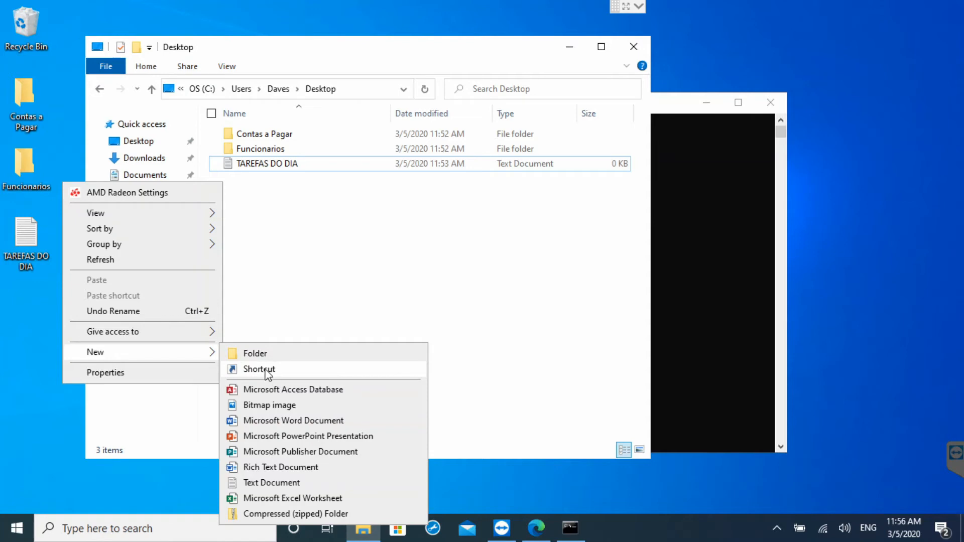
click(270, 195)
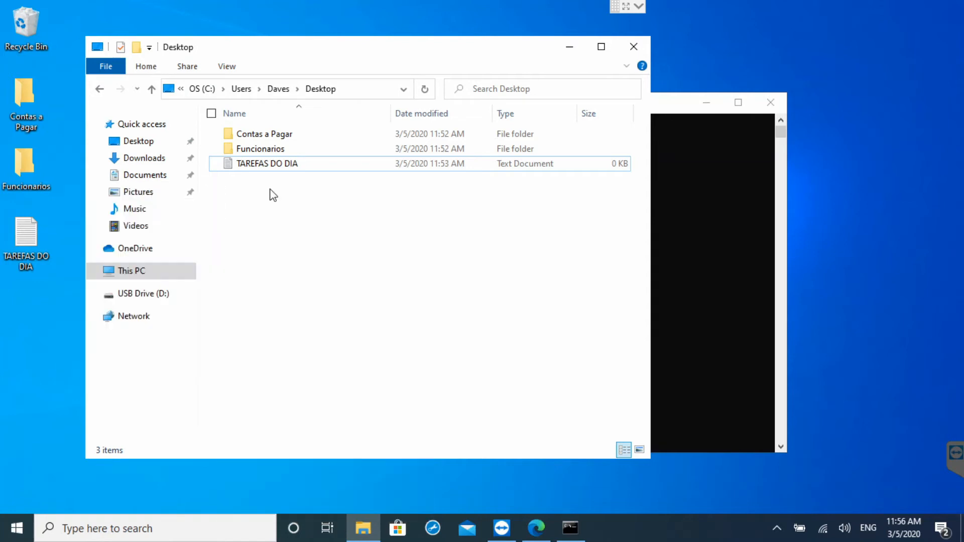
Create a shortcut to the TAREFAS DO DIA file in the Desktop folder and select the shortcut.
click(266, 167)
right_click(264, 167)
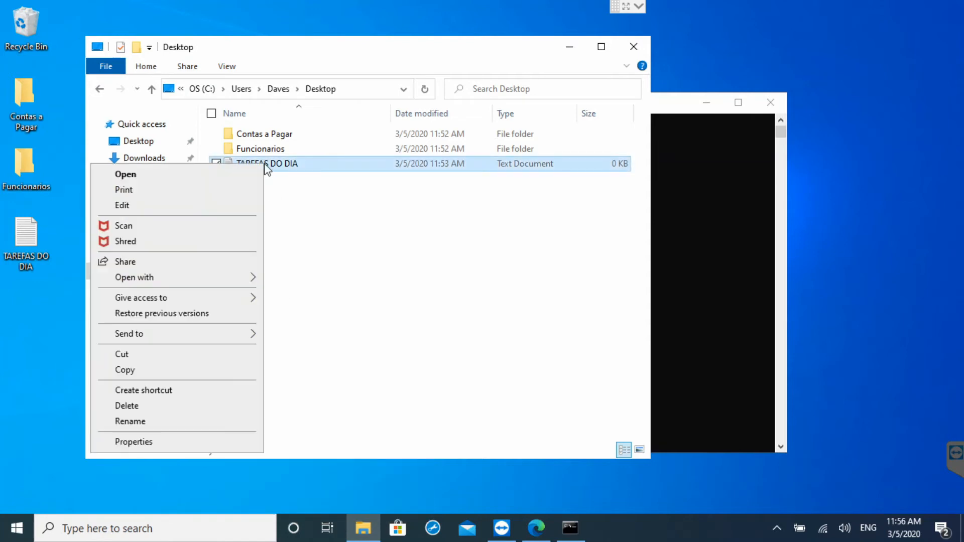
click(170, 396)
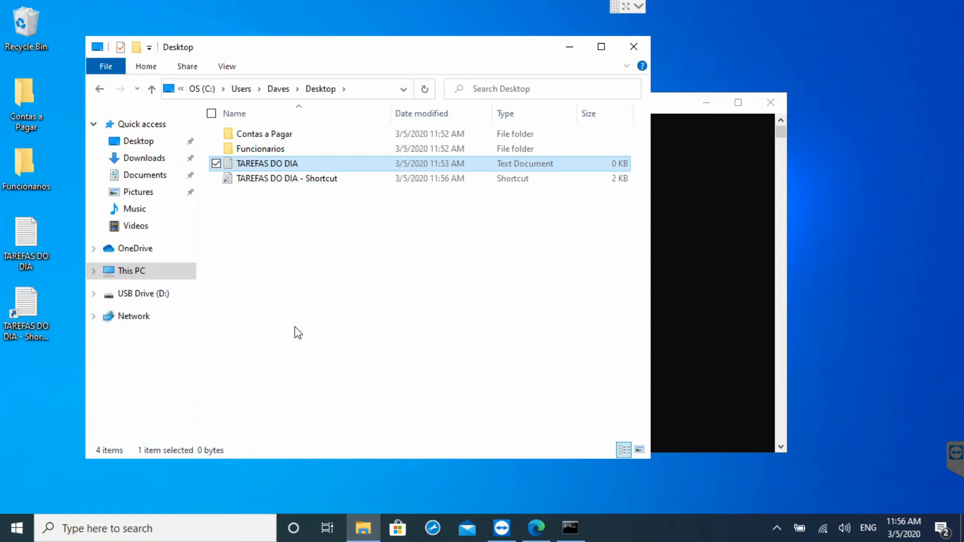
click(280, 164)
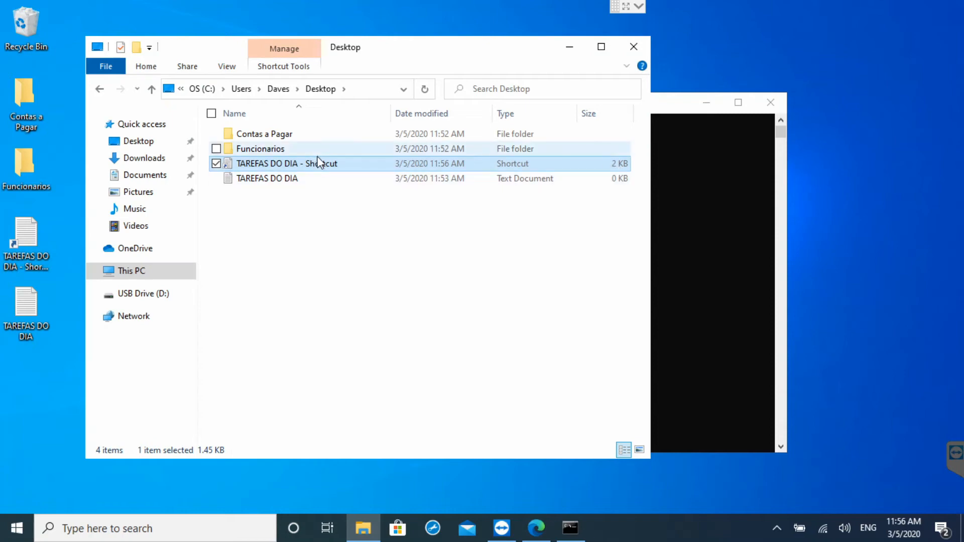
List the directory in the Command Prompt with dir, and highlight the shortcut's .lnk extension.
click(713, 163)
text(dir)
key(Return)
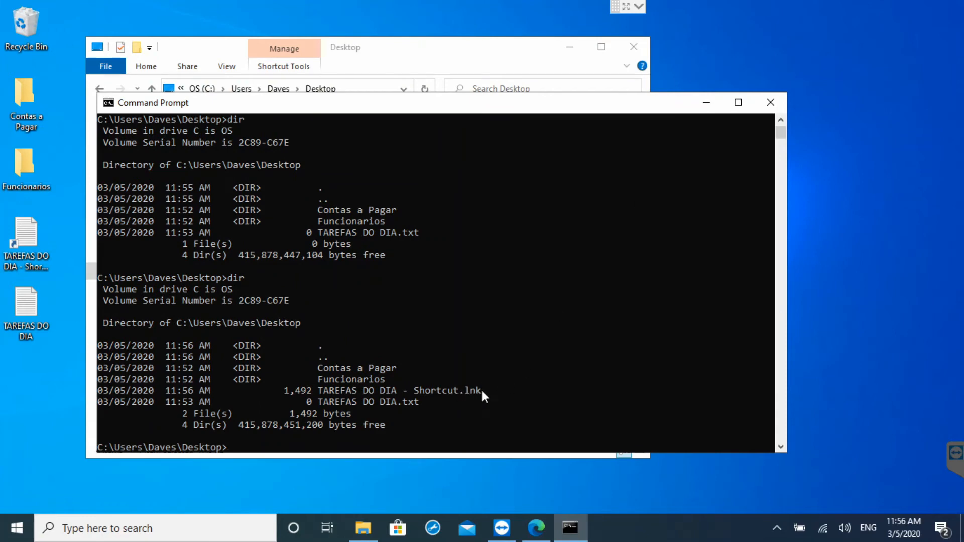
drag(481, 390, 460, 390)
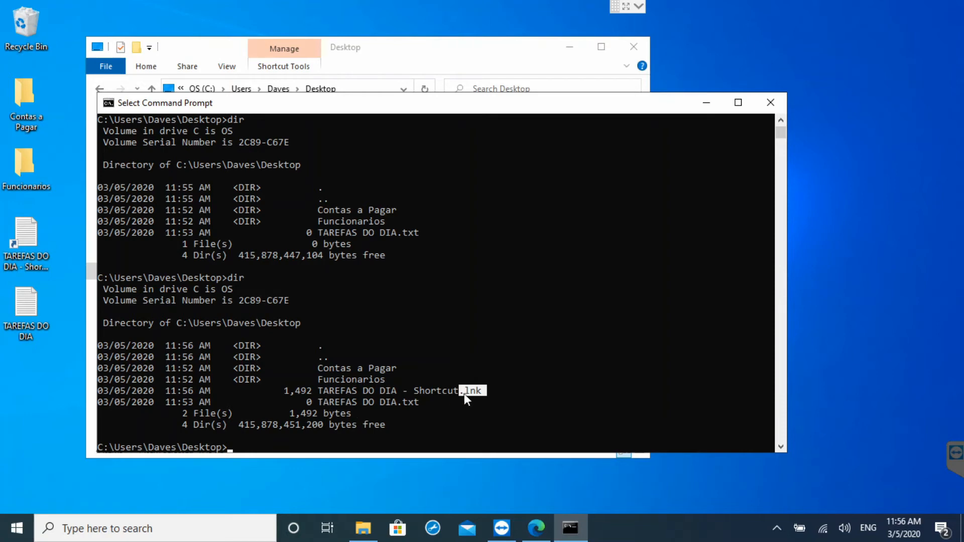
Rename the TAREFAS DO DIA text file in the folder window as AUTOEXEC.BAT, and delete the TAREFAS DO DIA shortcut.
click(421, 49)
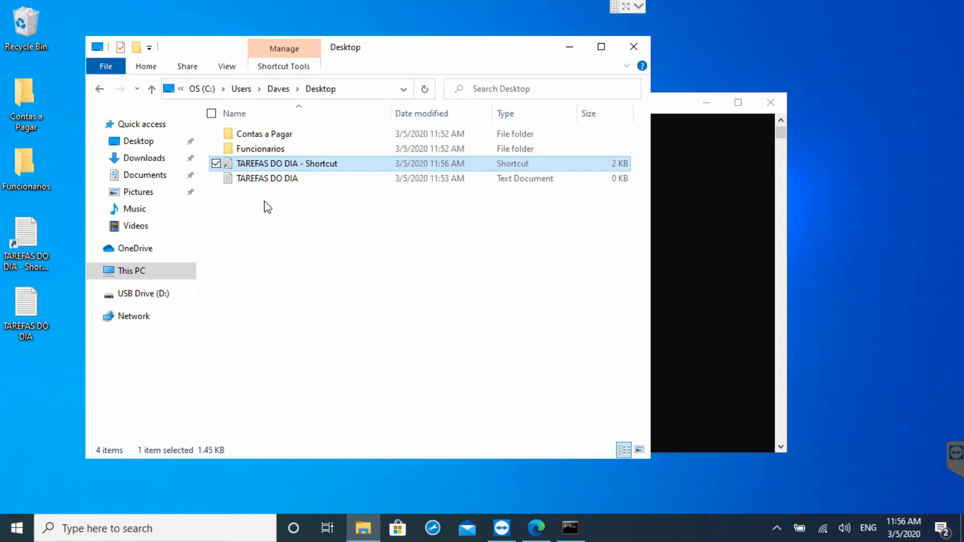
click(282, 182)
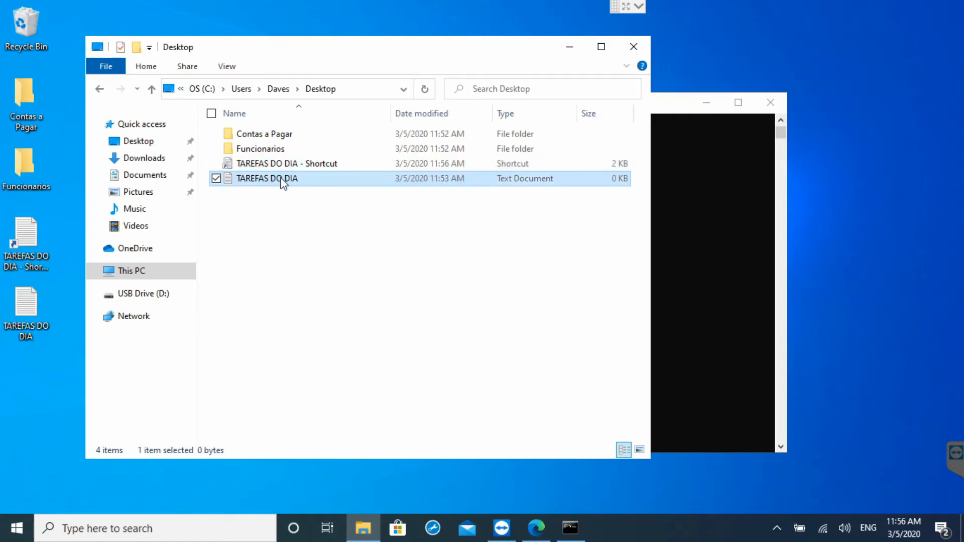
click(282, 177)
text(AUT)
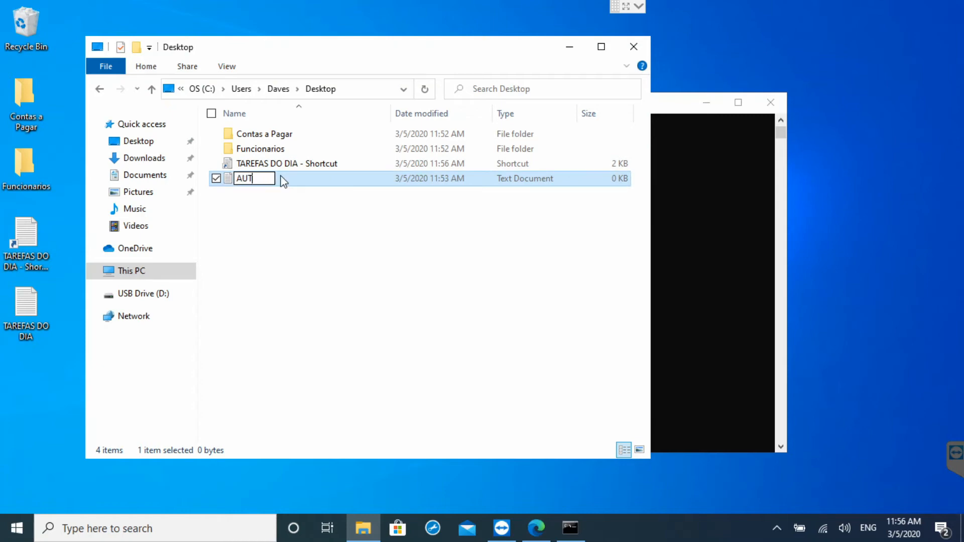
text(OEXEC.BAT)
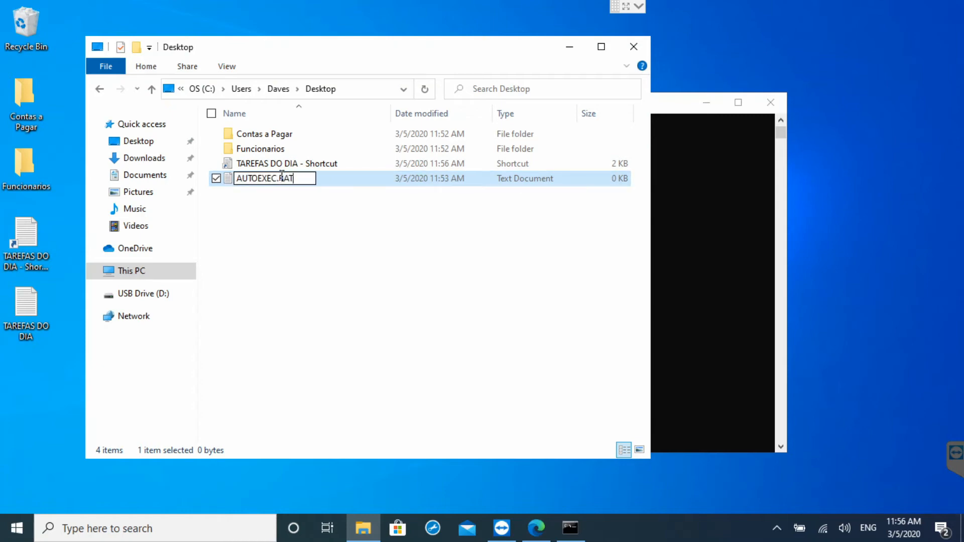
key(Return)
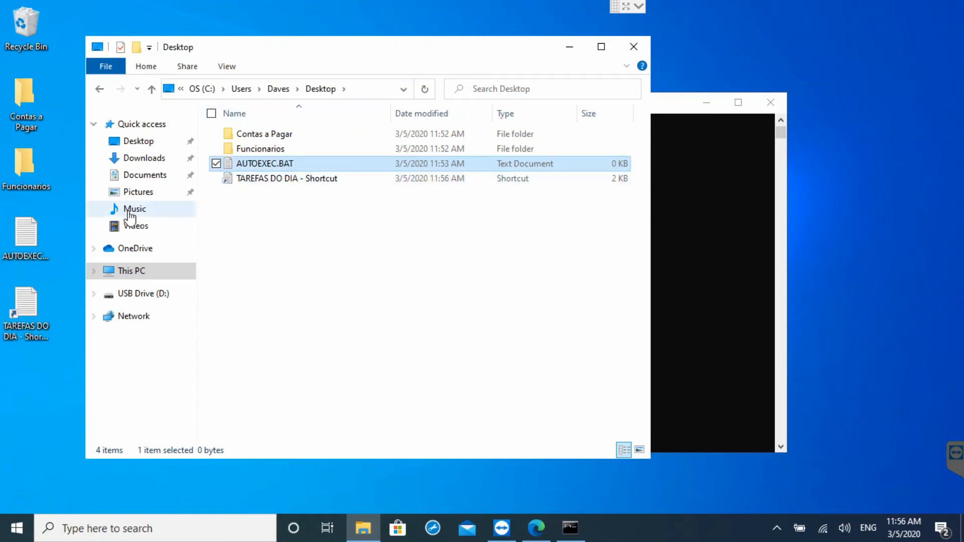
click(279, 179)
key(Delete)
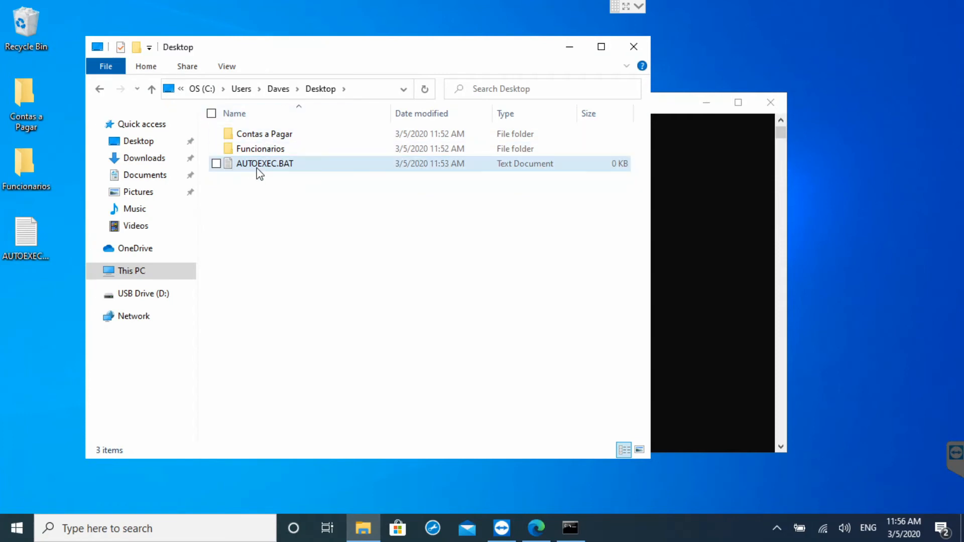
Rename the AUTOEXEC.BAT file as MEU ARQUIVO DE CONTROLE DE ESTOQUE QUE ATUALIZEI NO DIA 1 DESTE MES, dropping the .BAT ending.
click(257, 169)
click(265, 165)
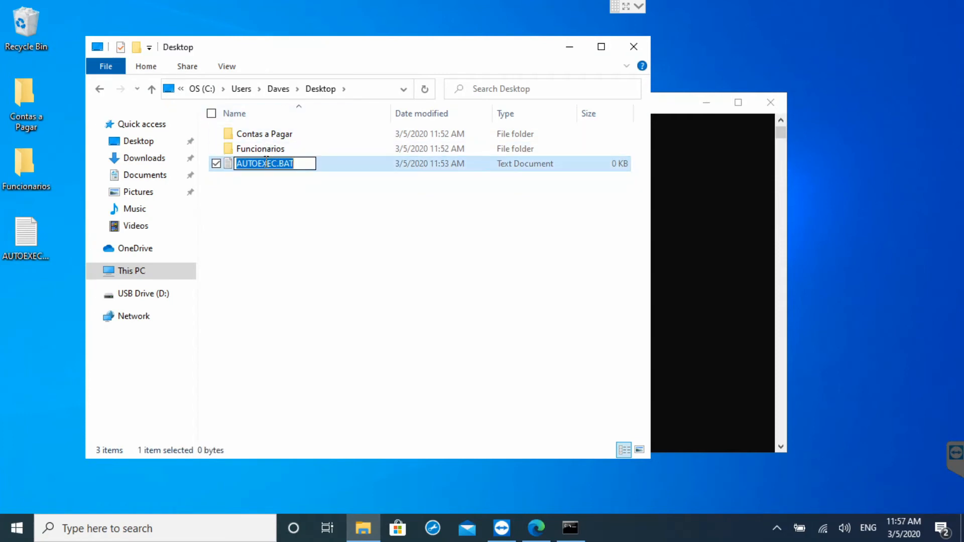
click(276, 163)
drag(276, 163, 202, 160)
text(MEU ARQUIVO DE)
text( CONTROLE DE ES)
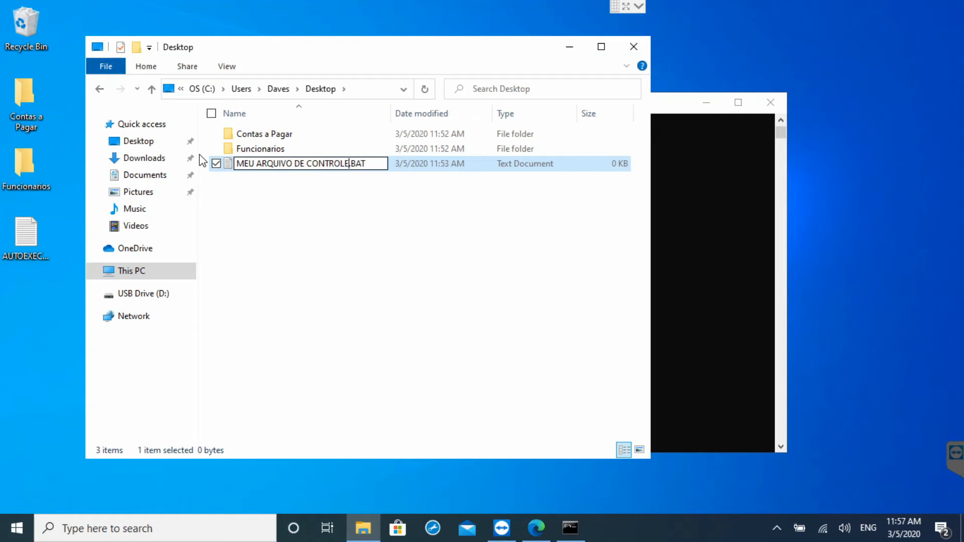
text(TOQUE QUE ATUALIZE)
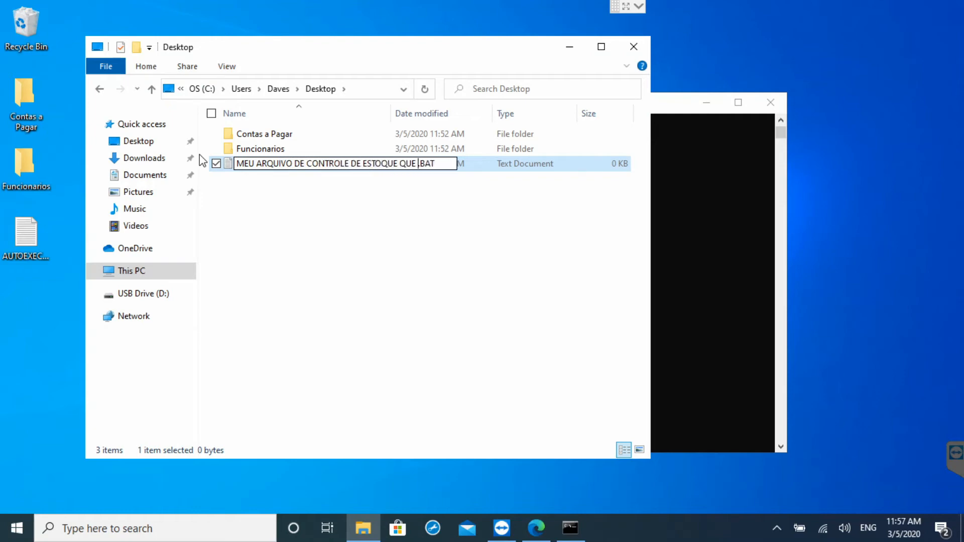
text(I NO DIA 1)
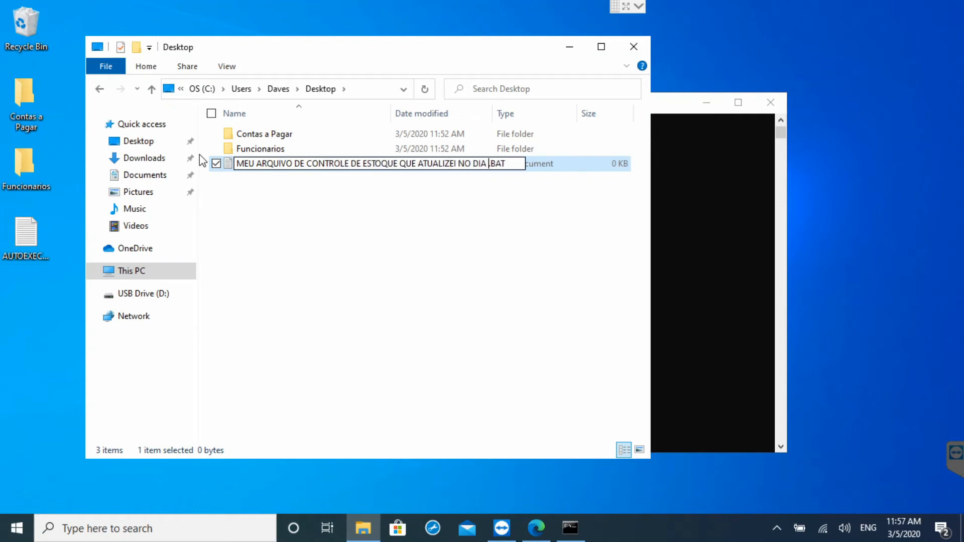
text( DESTE A)
key(BackSpace)
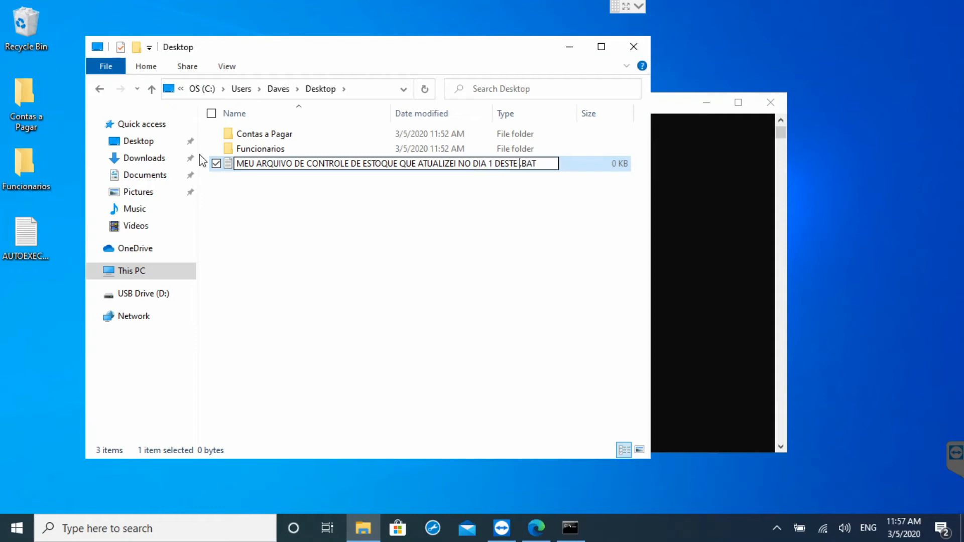
text(MES)
key(End)
key(BackSpace)
key(BackSpace)
key(BackSpace)
key(BackSpace)
key(Return)
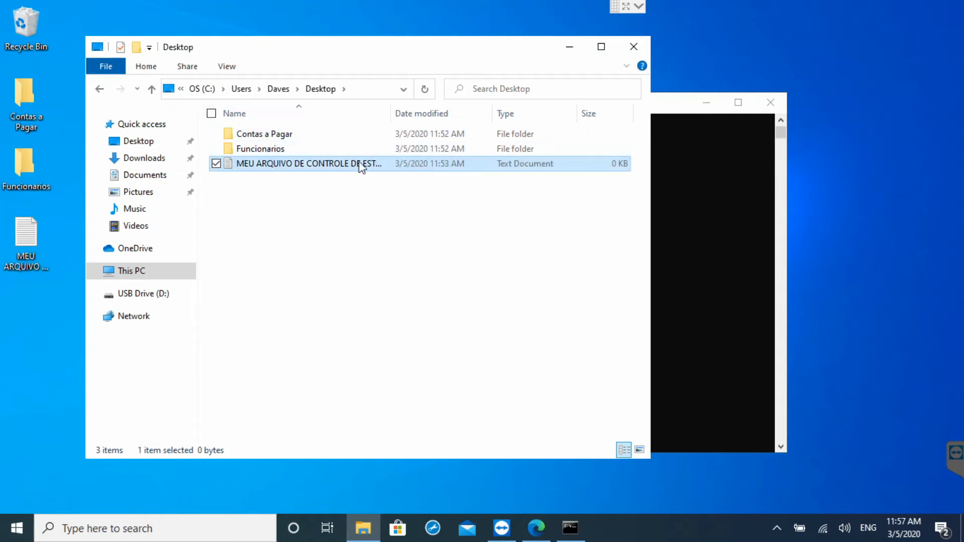
Change the word ARQUIVO to lowercase arquivo in the name of the long-named text file in the Desktop folder.
click(281, 167)
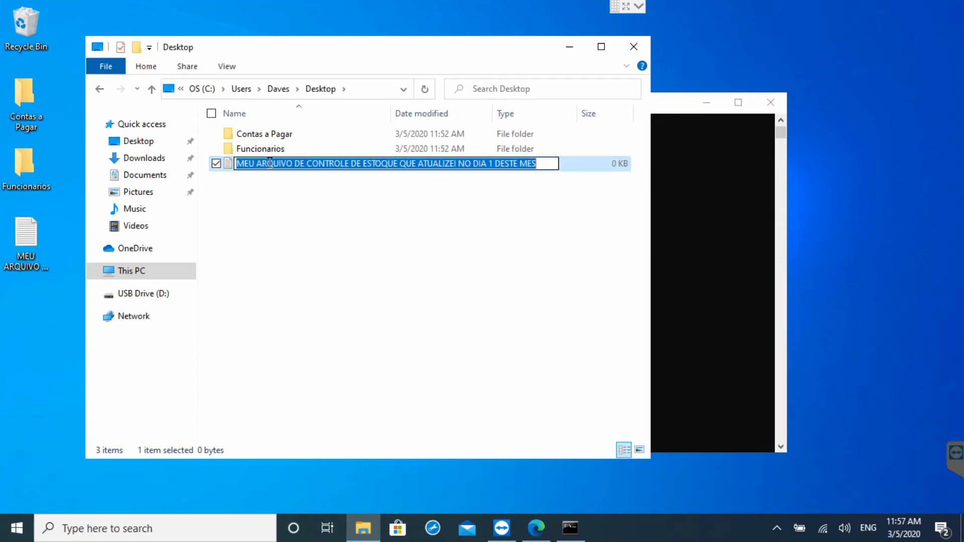
double_click(274, 164)
text(arquivo)
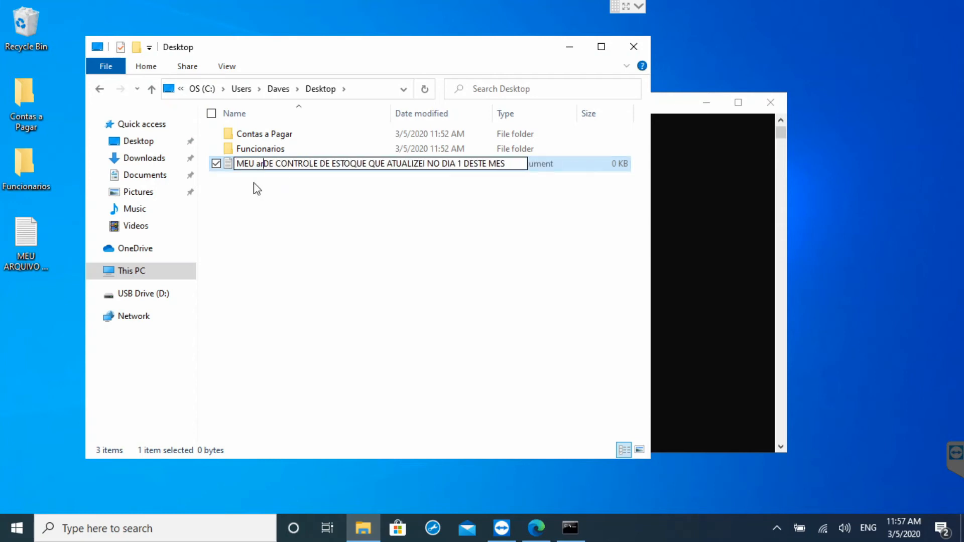
key(Return)
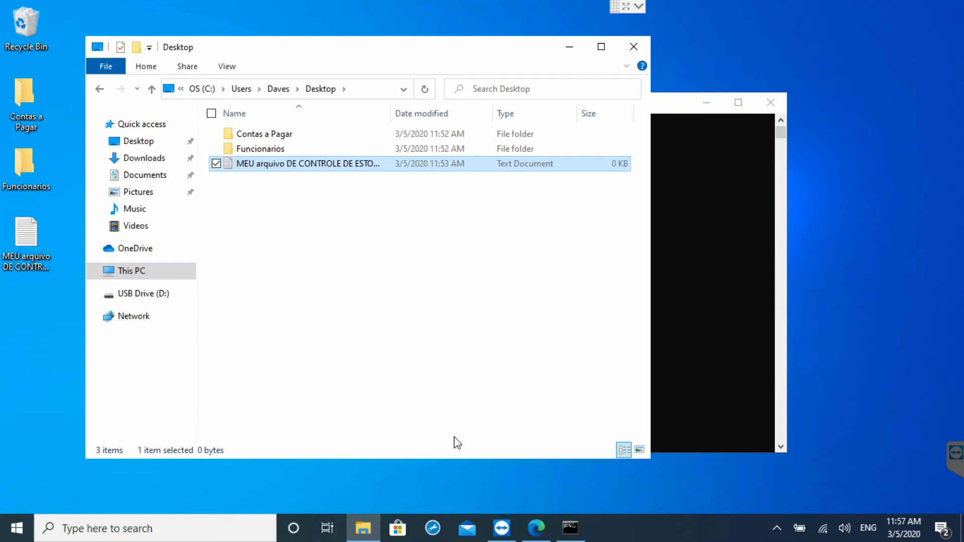
Switch to Microsoft Edge, review the file and directory names section of the Microsoft naming article, and minimize the browser.
click(528, 537)
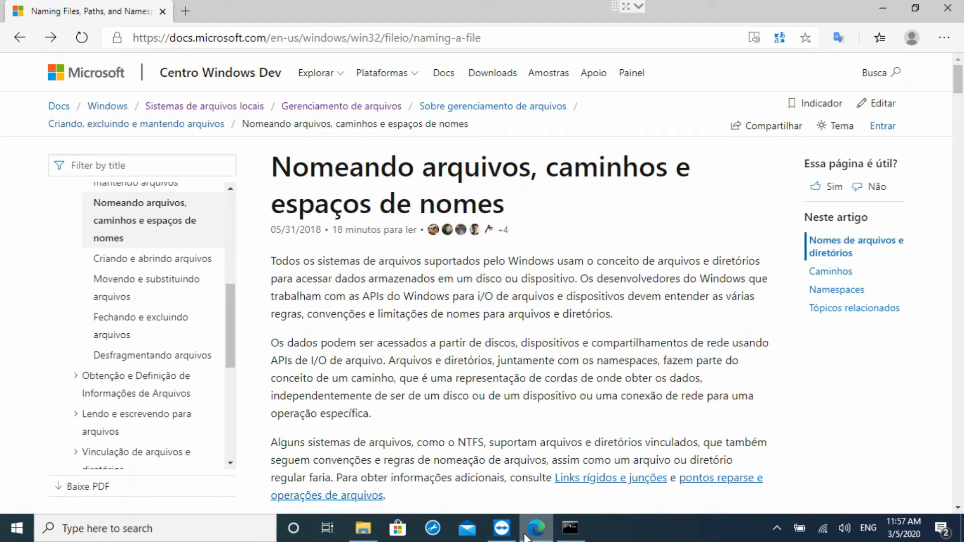
scroll(587, 289, down, 3)
scroll(517, 368, down, 9)
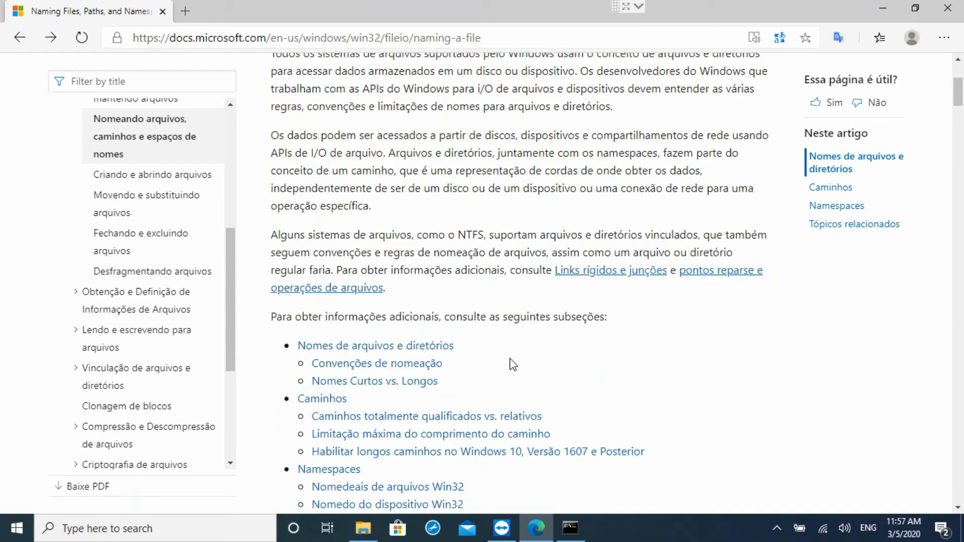
scroll(502, 349, down, 2)
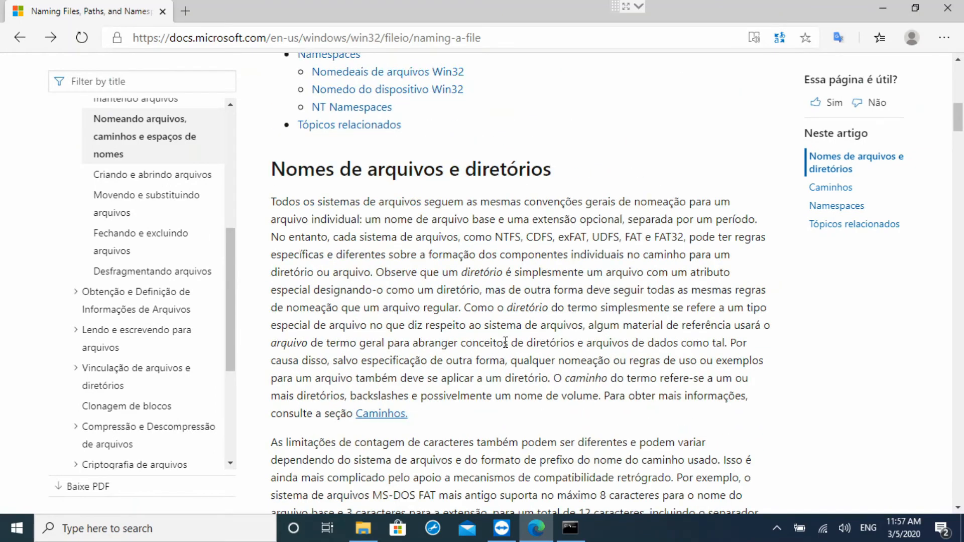
scroll(524, 201, down, 2)
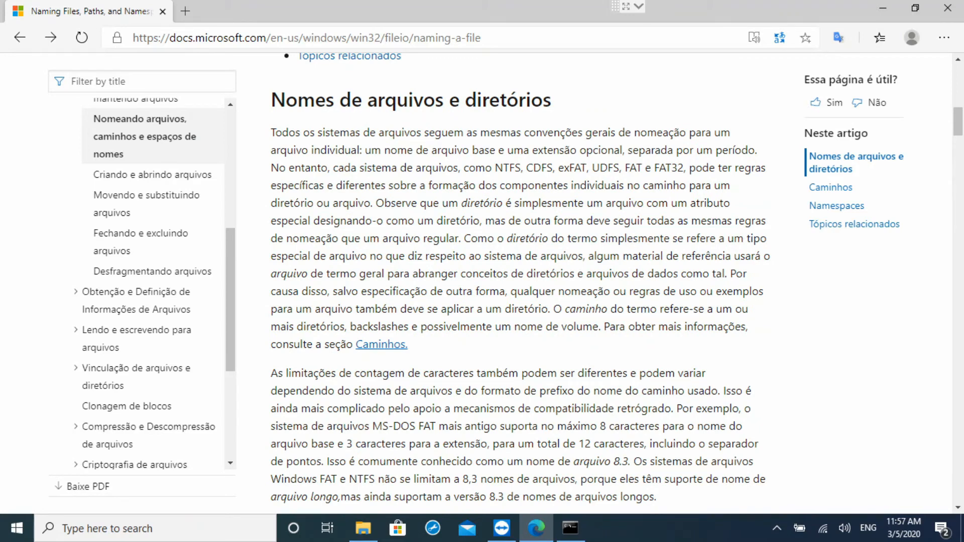
click(883, 10)
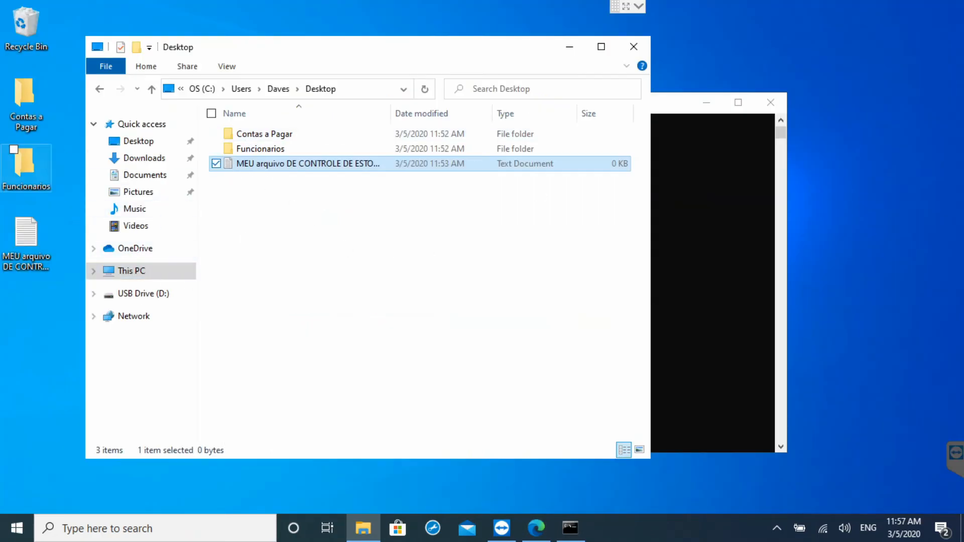
Open This PC from the Contas a Pagar folder window and check the file system in the OS (C:) drive's properties.
click(31, 99)
double_click(31, 95)
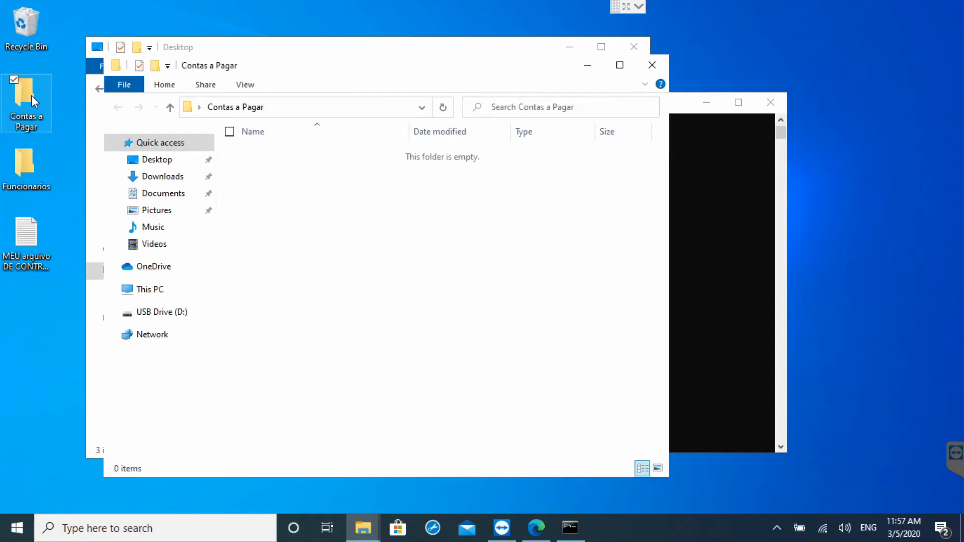
click(149, 291)
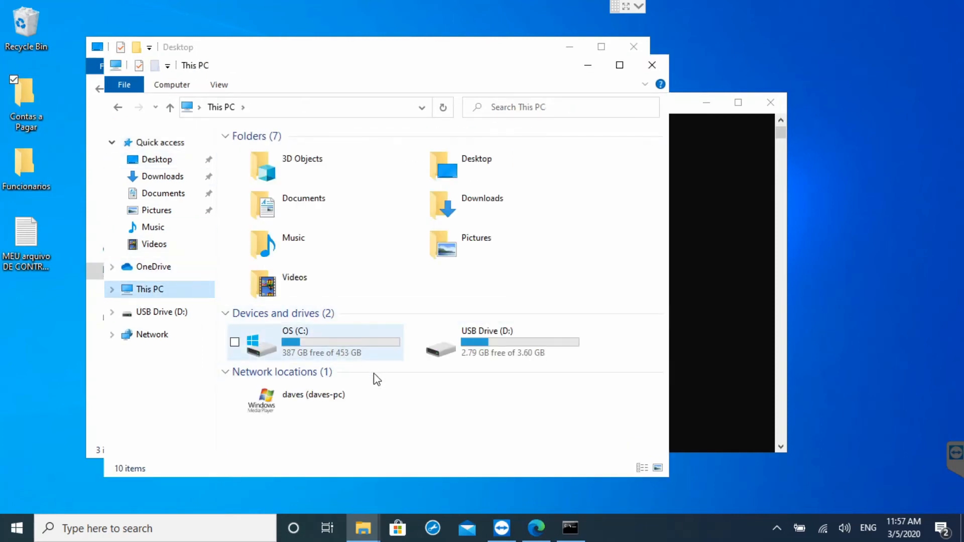
click(299, 336)
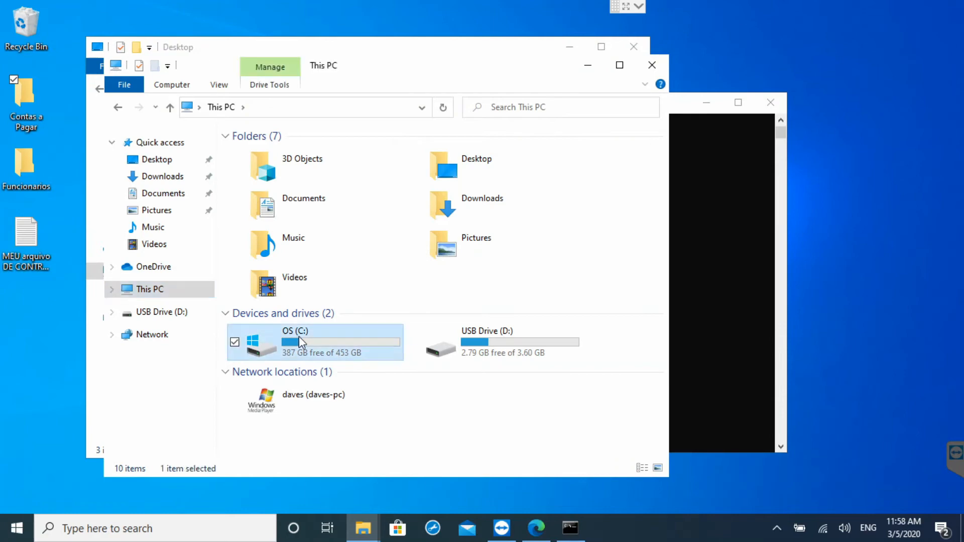
right_click(299, 336)
click(276, 324)
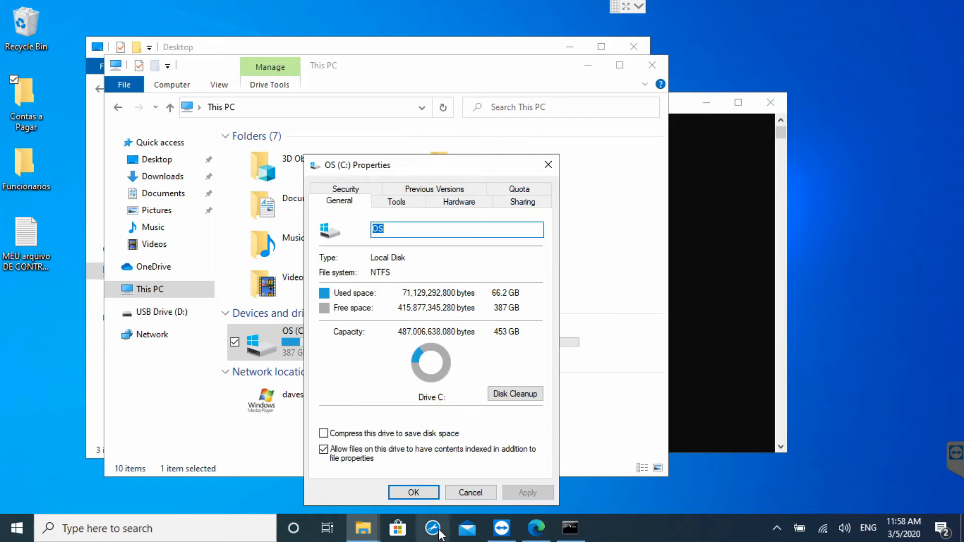
click(458, 494)
Check the file system in the USB Drive (D:) properties and close the dialog without changes.
click(494, 350)
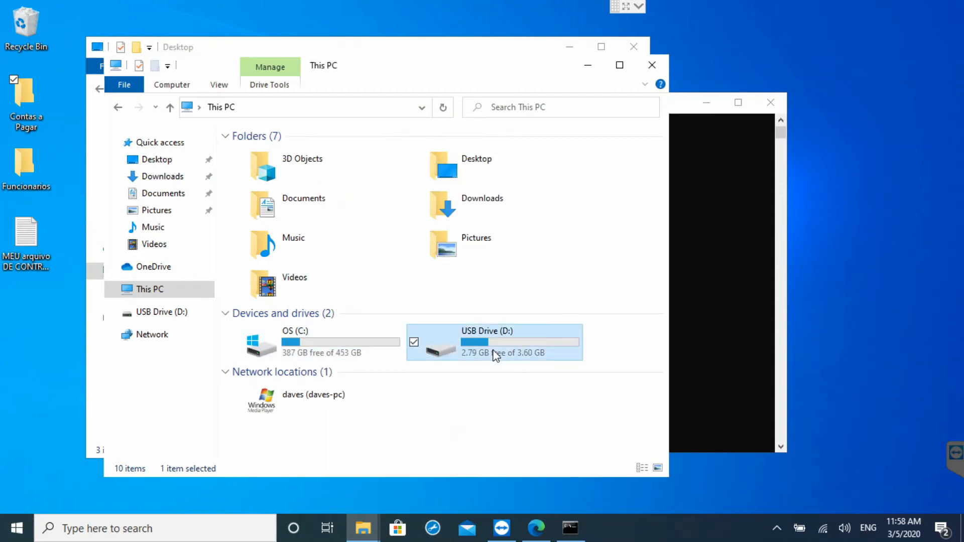
right_click(494, 350)
click(456, 339)
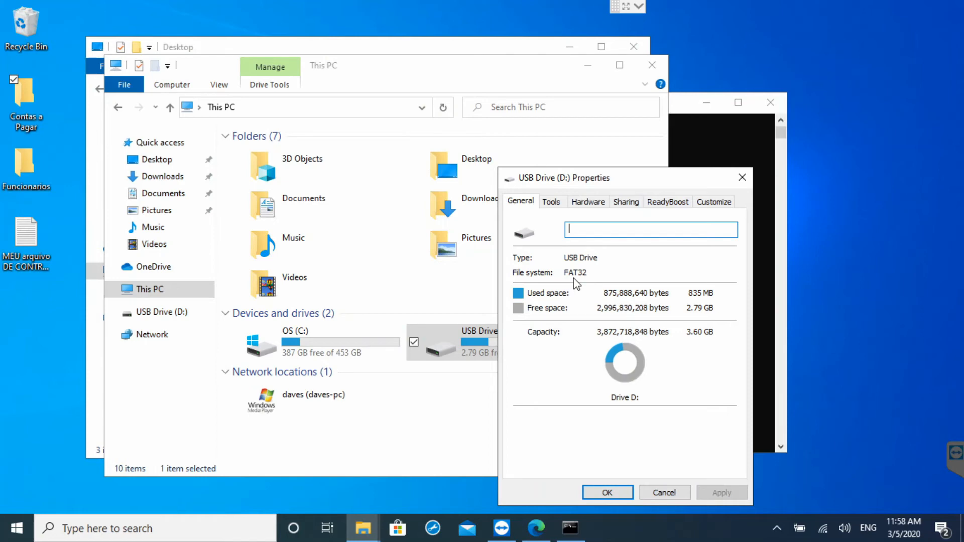
click(662, 492)
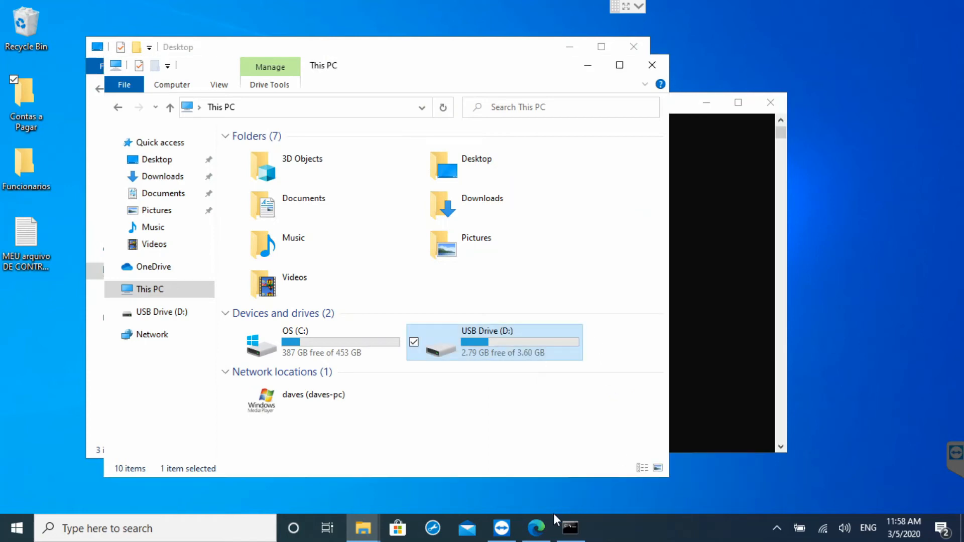
Return to Microsoft Edge, highlight the file systems NTFS through FAT32, and highlight the backslash under Convenções de nomeação.
click(532, 525)
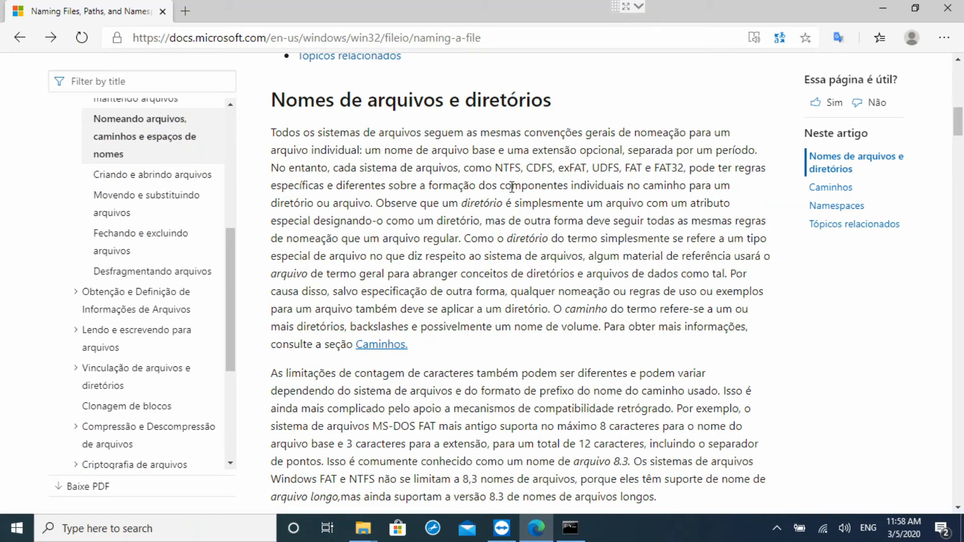
drag(494, 168, 684, 166)
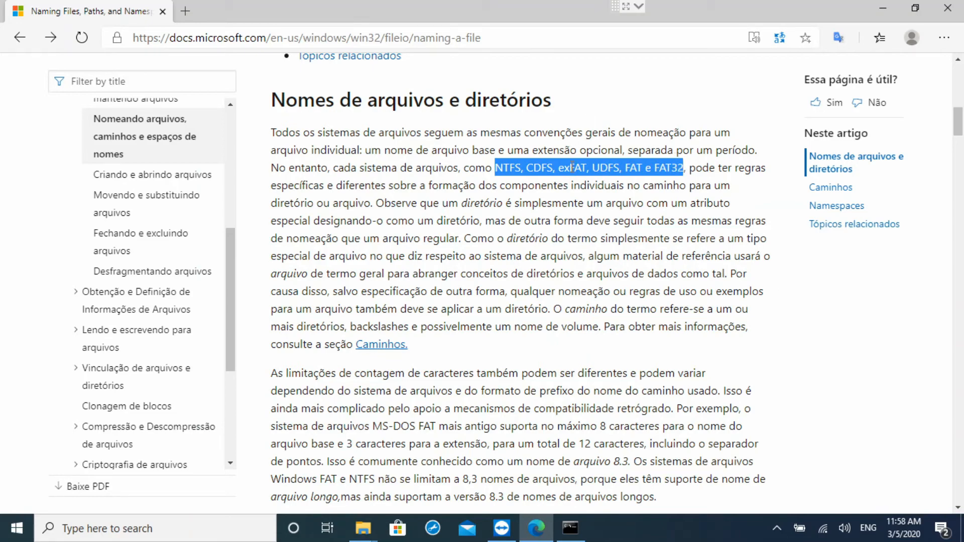
scroll(537, 167, down, 8)
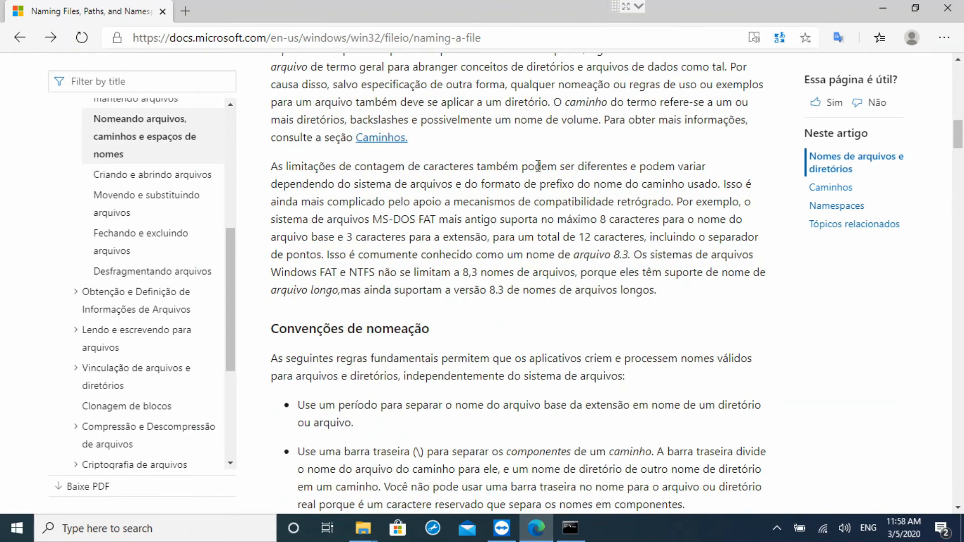
scroll(457, 184, down, 2)
scroll(457, 184, up, 1)
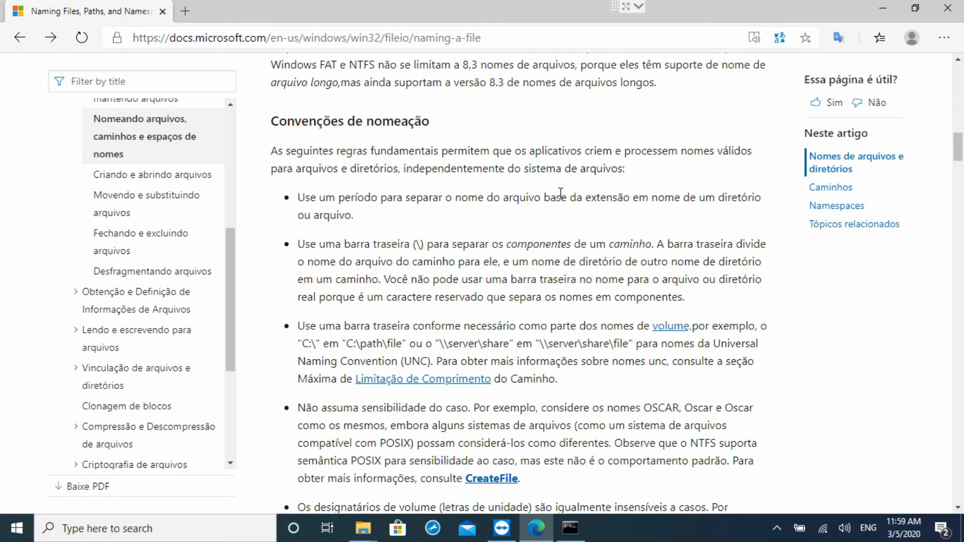
double_click(417, 245)
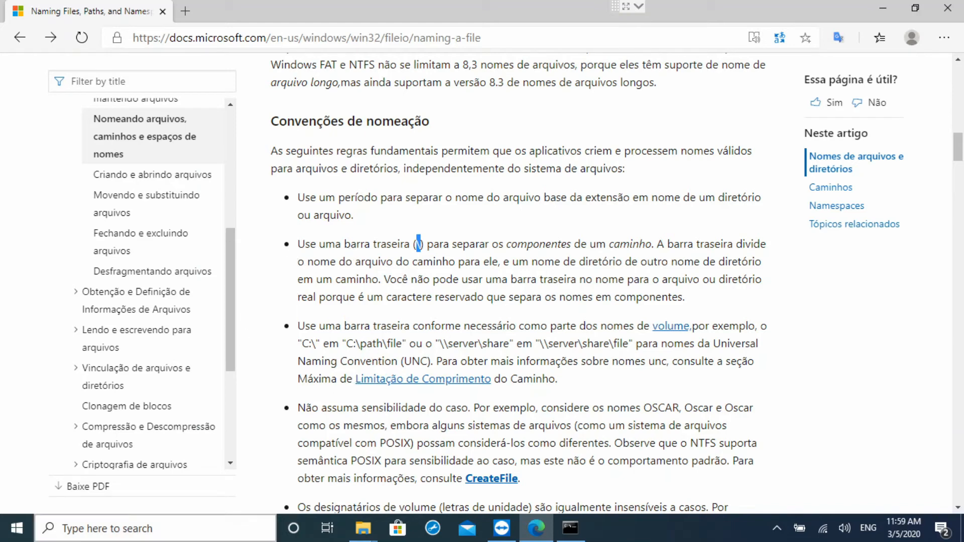
Switch to the Command Prompt and highlight the drive letter, colon and backslashes in the last listing's directory path.
click(170, 533)
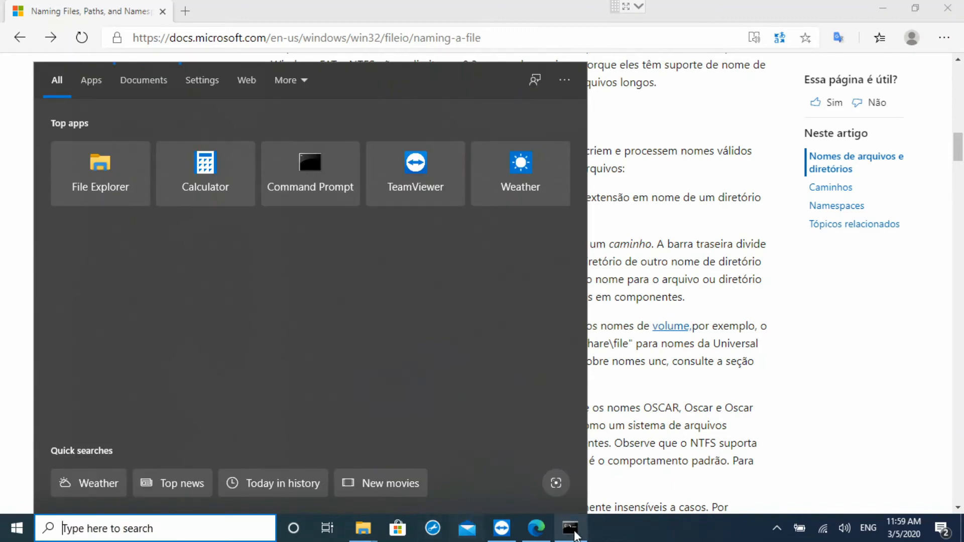
click(571, 527)
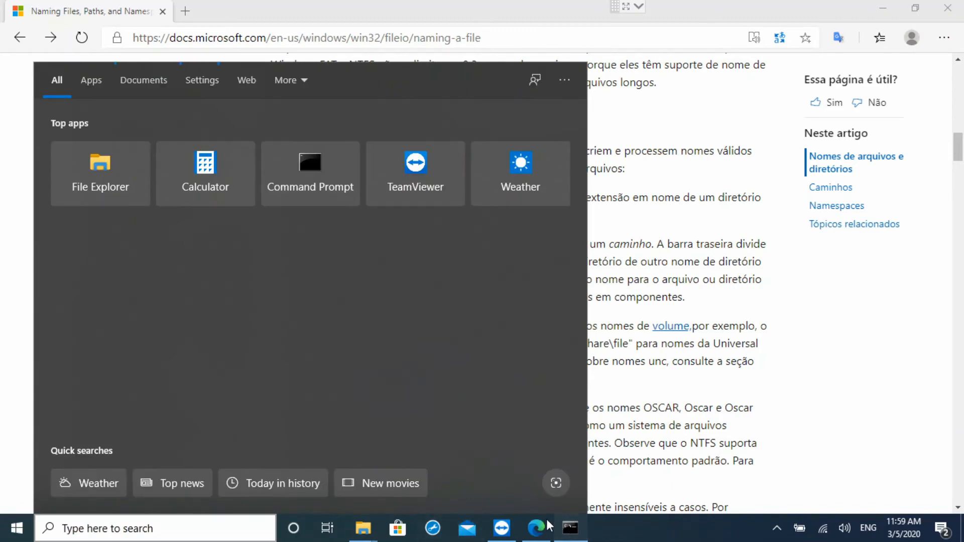
click(501, 266)
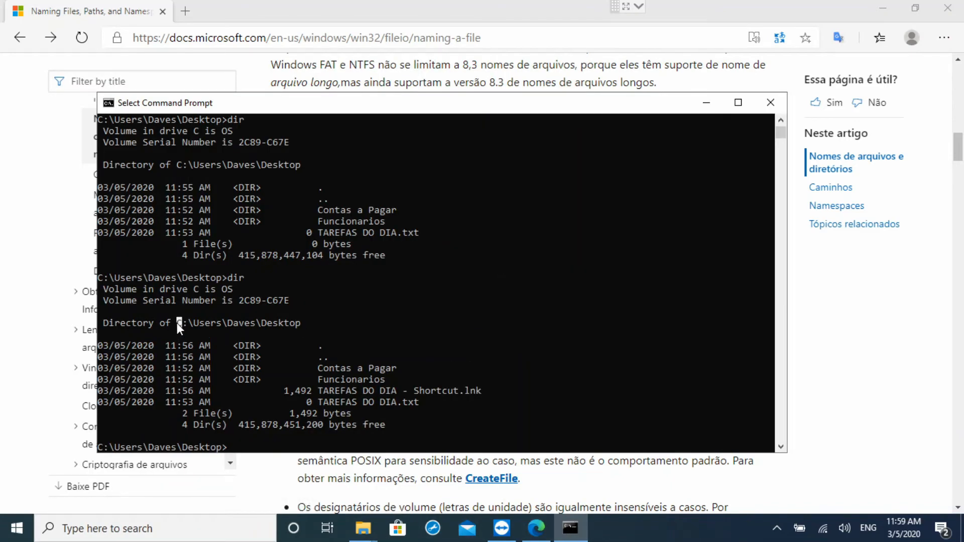
drag(176, 324, 189, 323)
double_click(193, 322)
click(192, 324)
click(178, 323)
drag(179, 320, 186, 324)
drag(192, 324, 188, 322)
click(190, 324)
click(258, 324)
Return to the naming article and highlight the example paths C:\path\file and \\server\share, including the latter's leading backslashes.
click(836, 405)
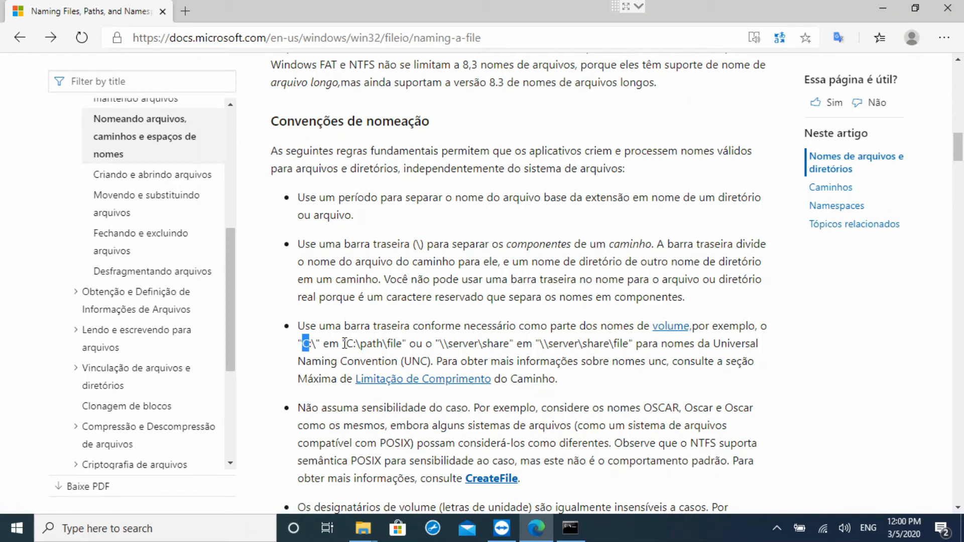
drag(347, 344, 402, 344)
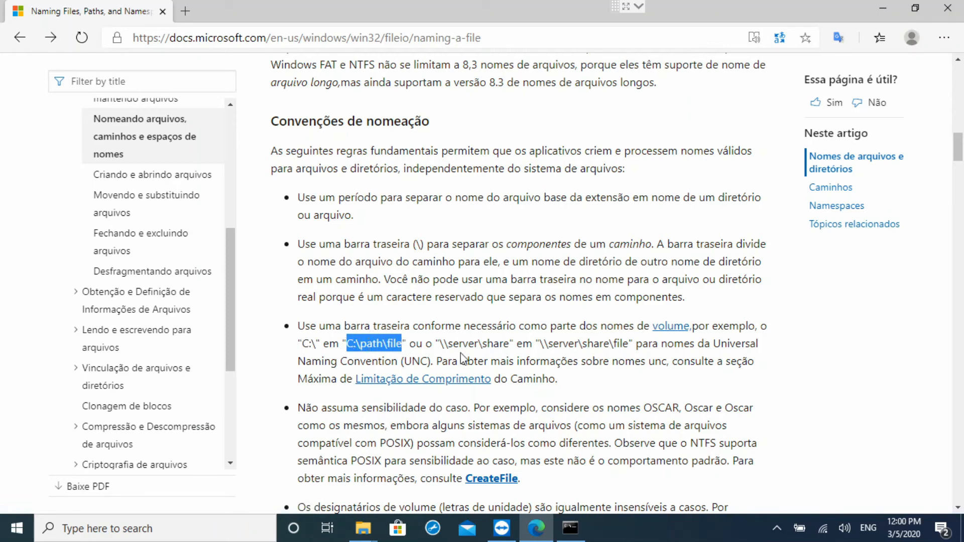
click(473, 345)
drag(443, 345, 506, 345)
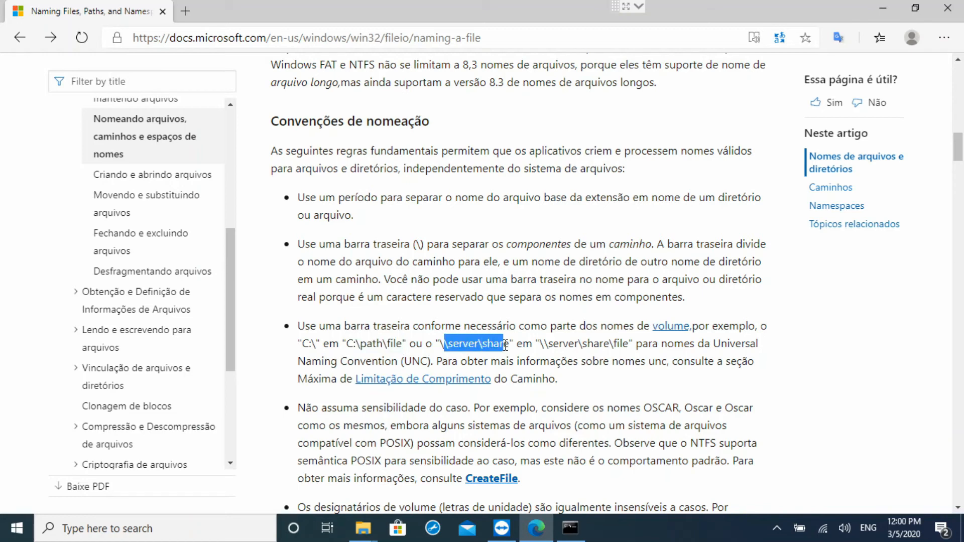
click(444, 345)
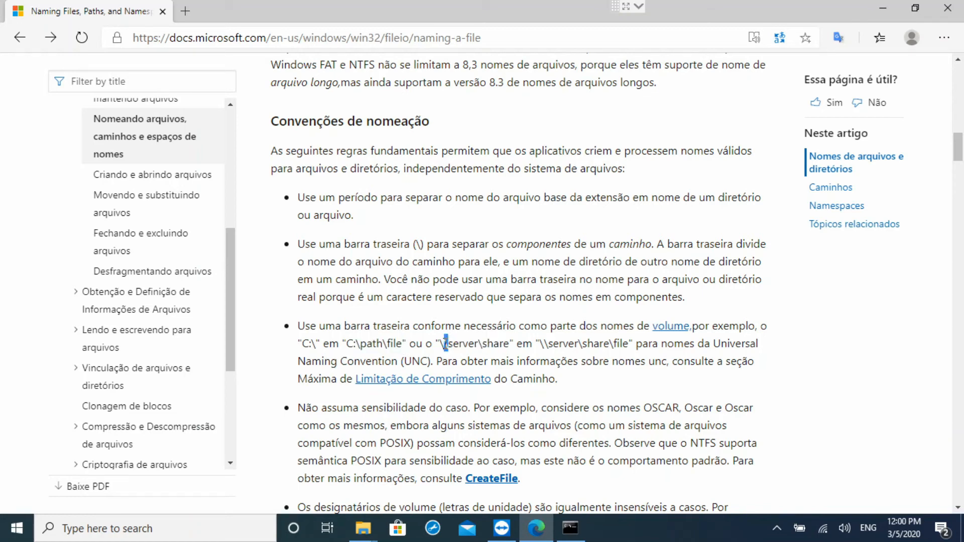
drag(447, 345, 441, 348)
Highlight the leading backslashes, share and file parts of \\server\share\file, and the first backslash in C:\path\file.
drag(541, 346, 551, 346)
double_click(595, 345)
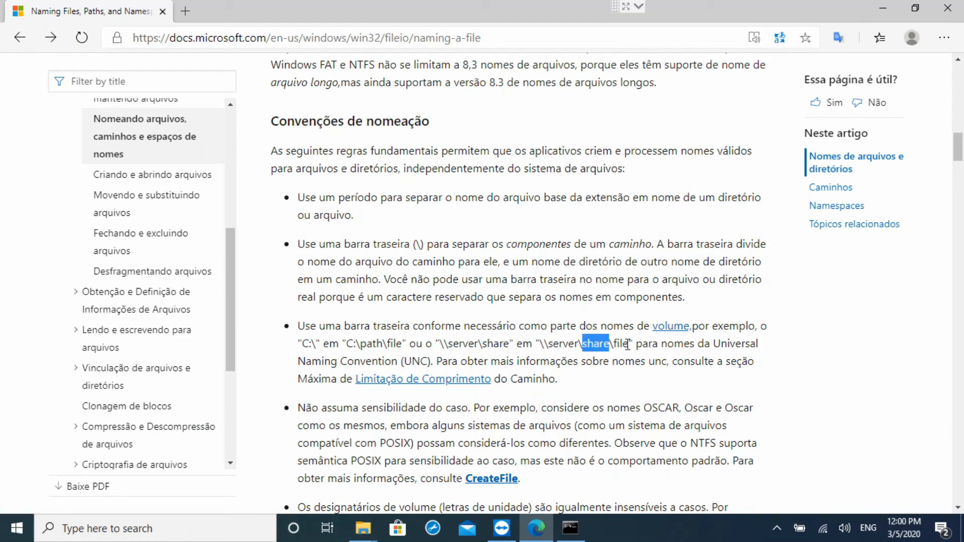
double_click(621, 345)
double_click(603, 344)
double_click(544, 346)
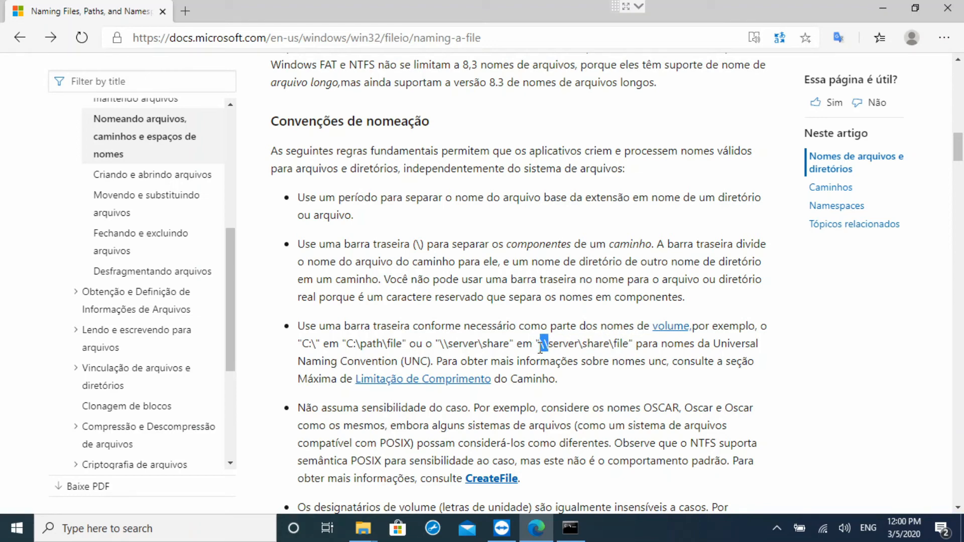
double_click(357, 344)
Review the article's case-sensitivity rules and reserved characters list, and minimize the browser.
scroll(390, 341, down, 1)
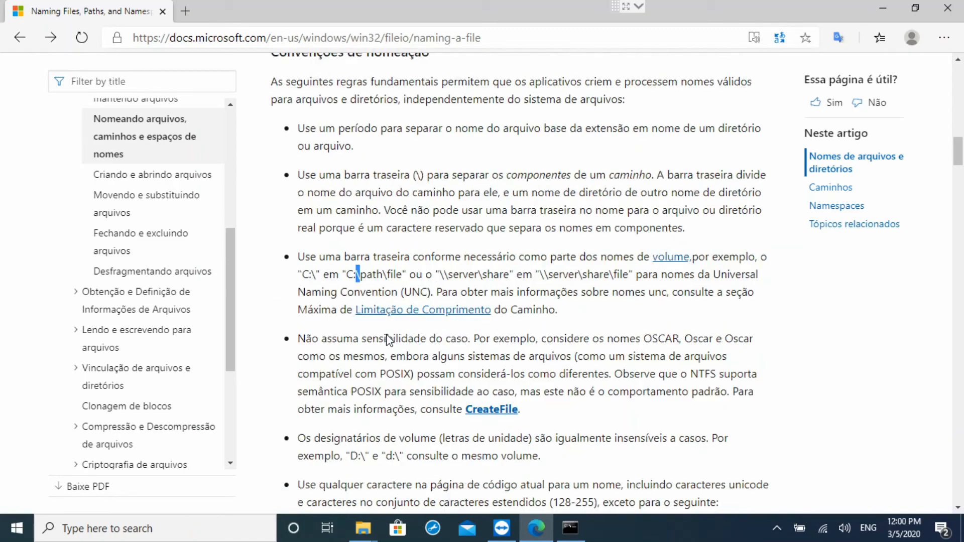
scroll(442, 249, down, 3)
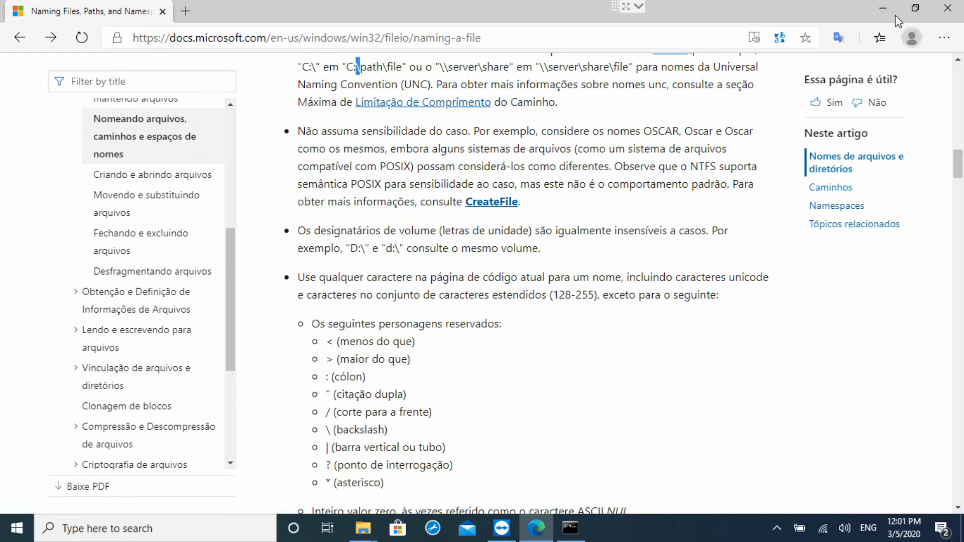
click(883, 8)
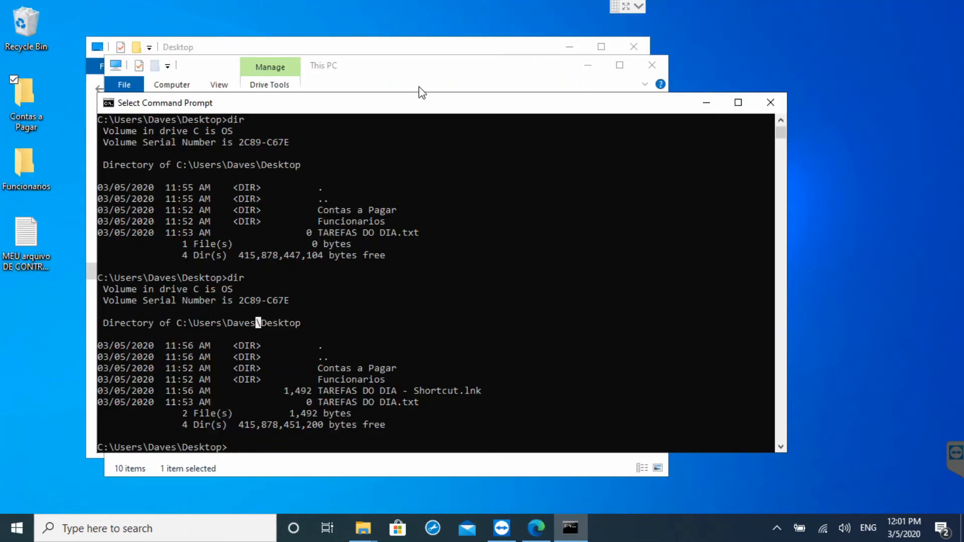
Close the This PC window, minimize the Command Prompt, and return to the Desktop folder with nothing selected.
click(533, 78)
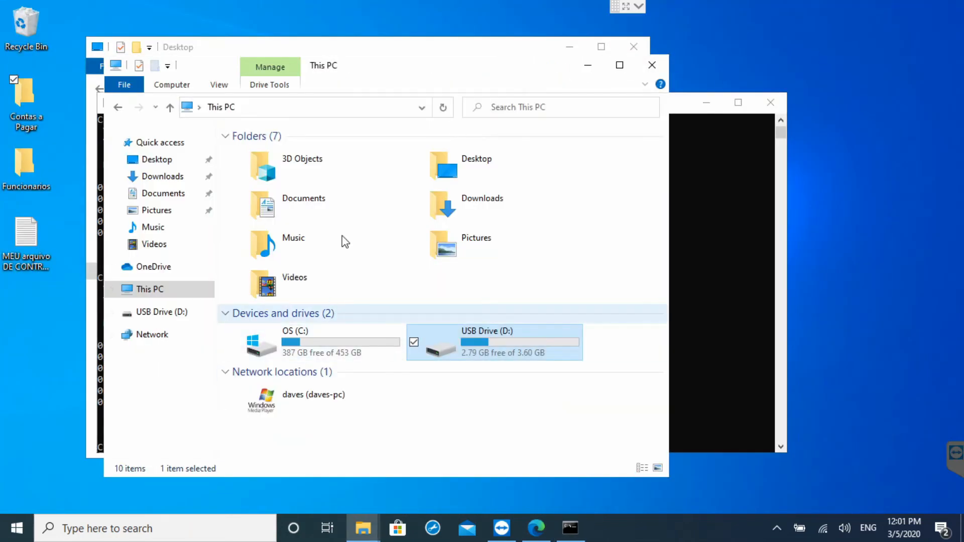
click(653, 65)
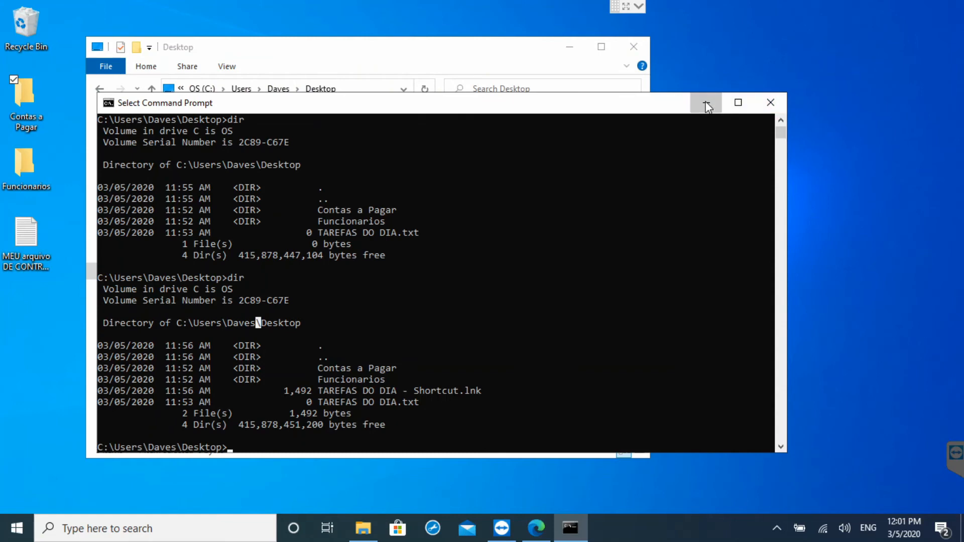
click(706, 103)
click(279, 242)
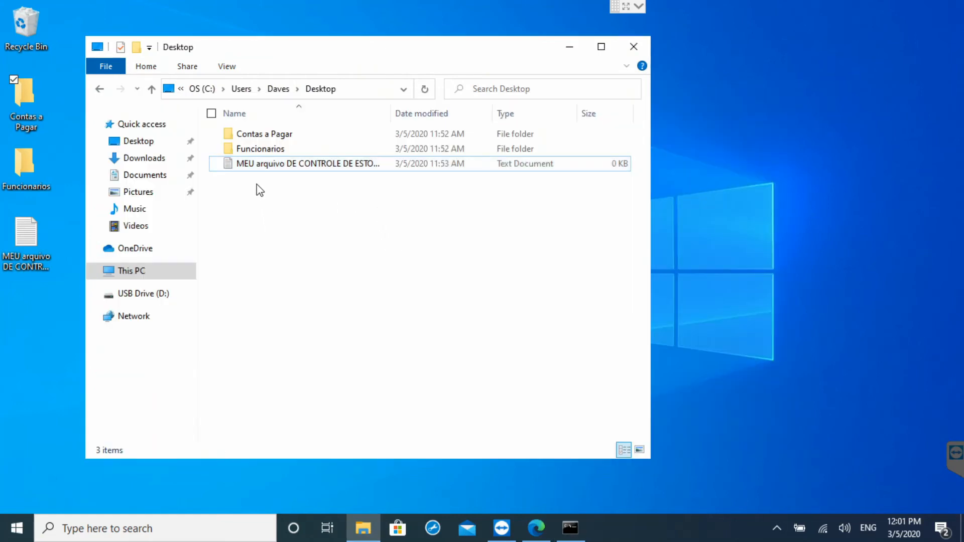
Rename the long-named stock control text file in the Desktop folder as Daves.
click(273, 170)
click(278, 166)
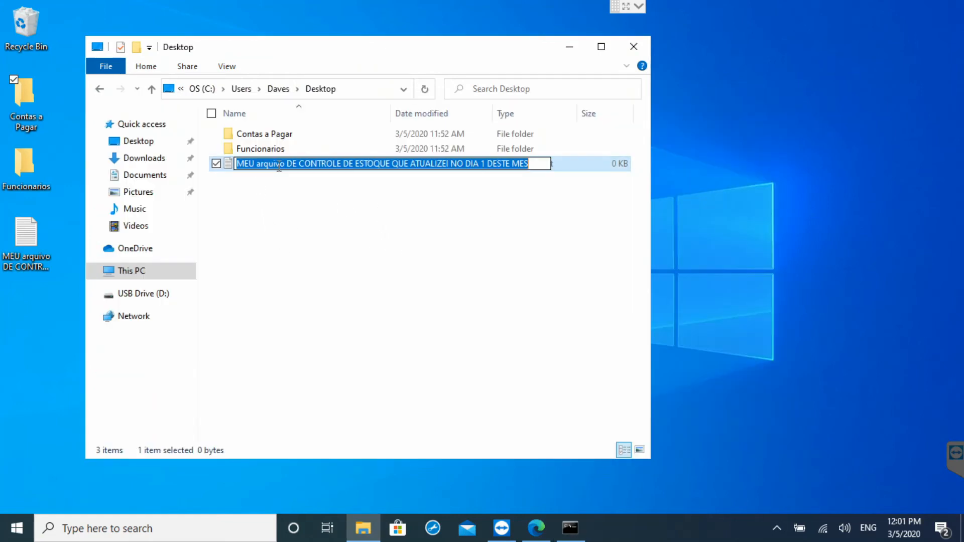
text(Daves)
key(Return)
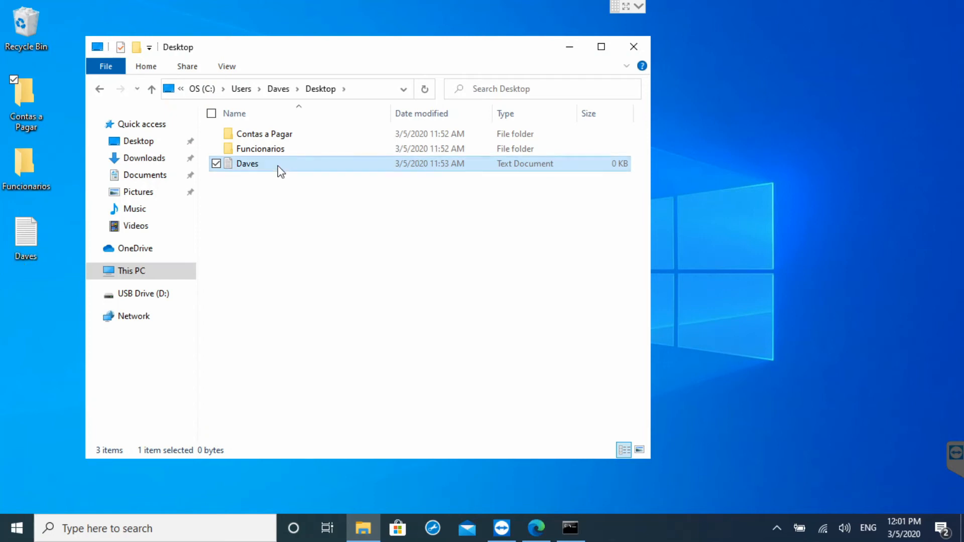
Create a text document in the Desktop folder and try to name it DAVES, declining the suggested numbered name.
right_click(250, 204)
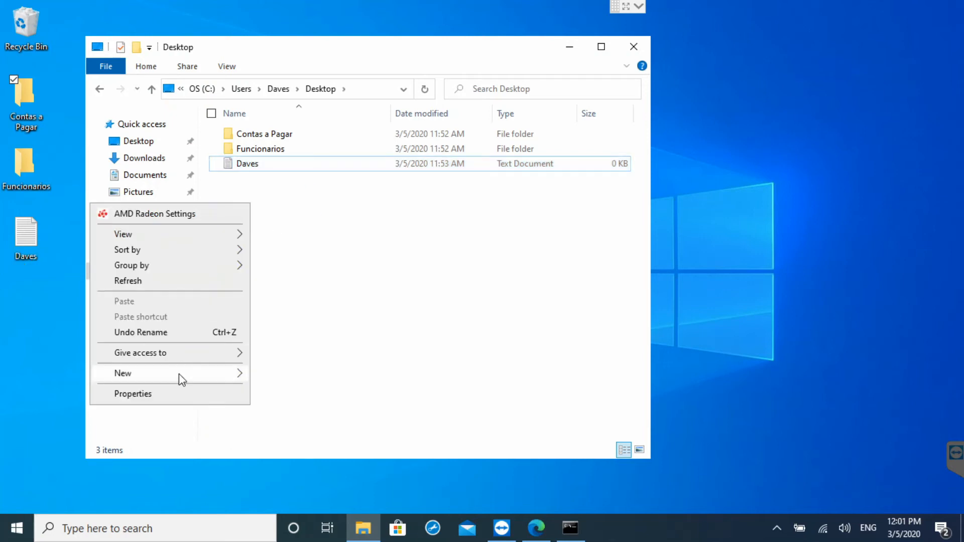
mouse_move(179, 374)
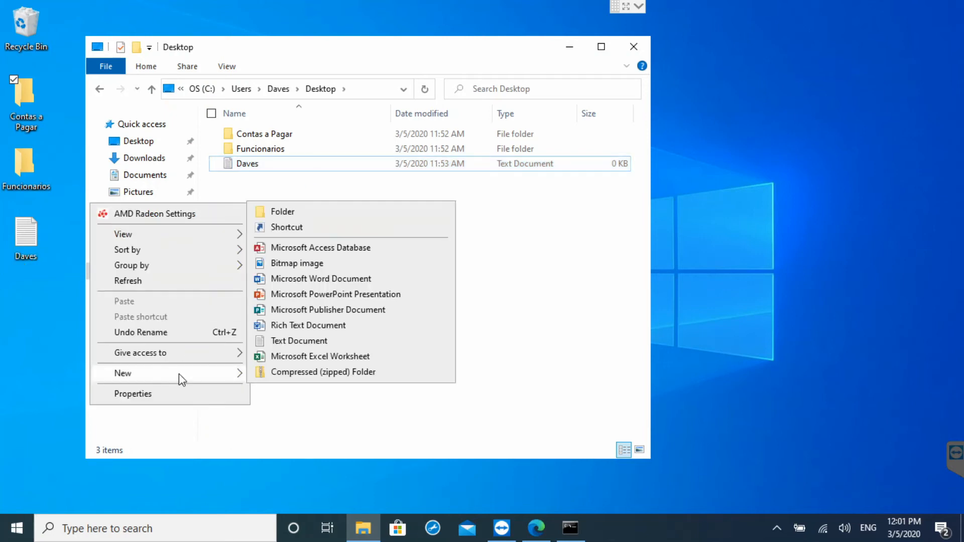
click(314, 340)
text(DAVES)
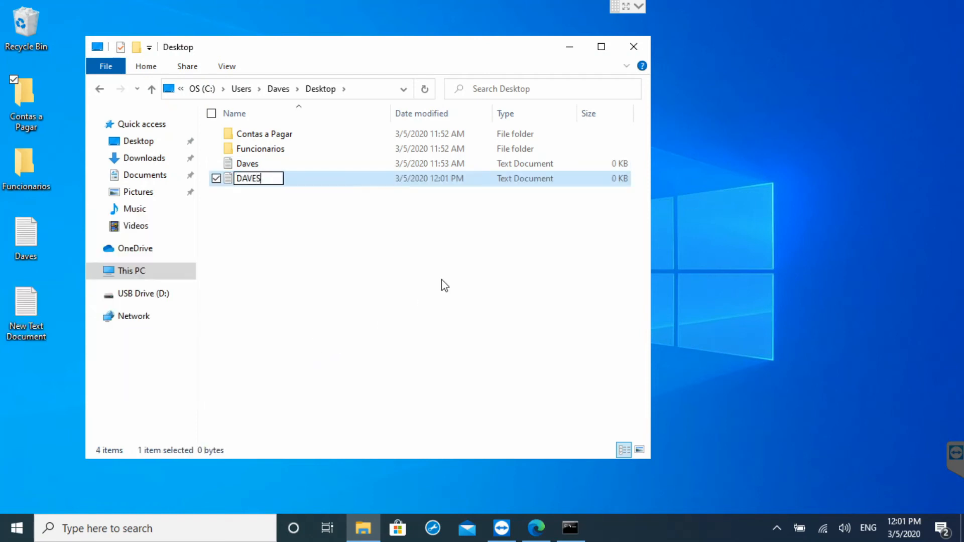
key(Return)
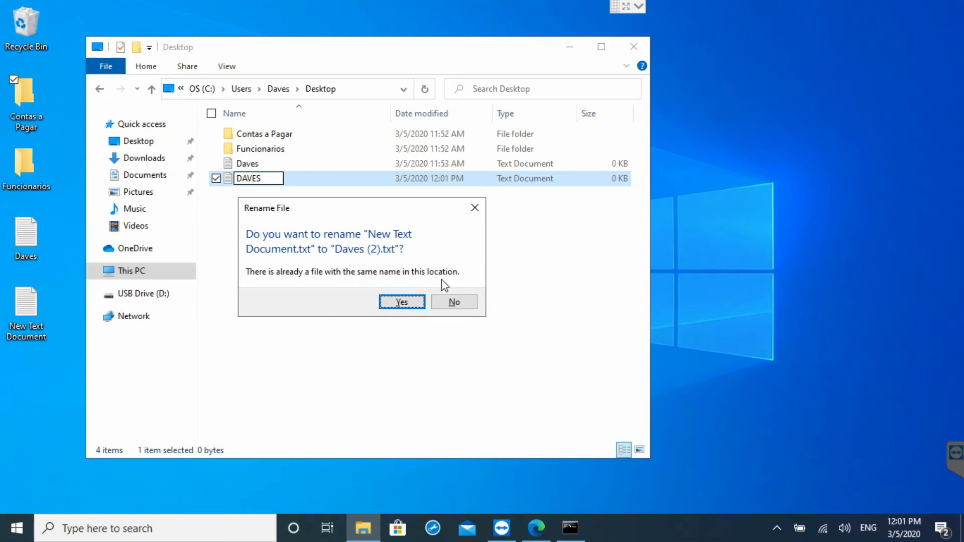
click(451, 302)
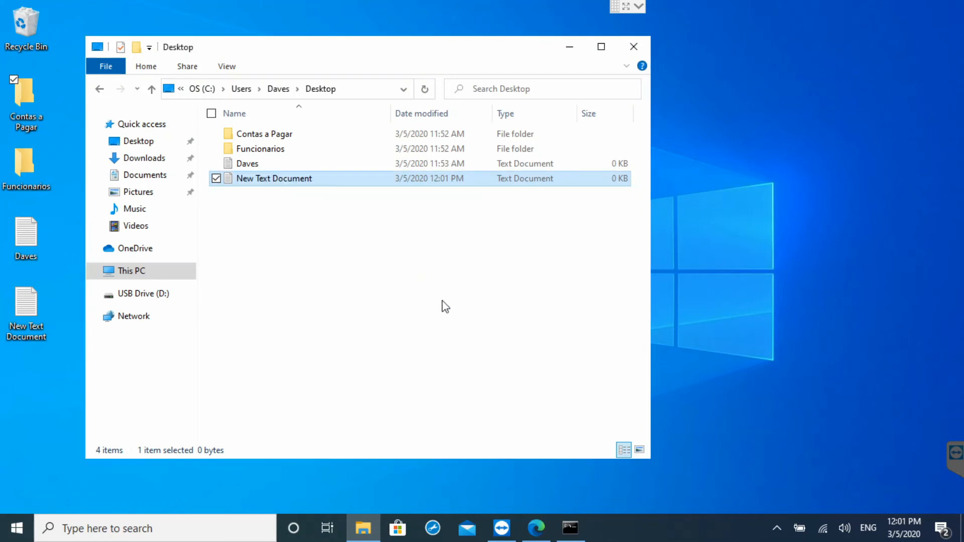
Try to rename New Text Document as daves and then as DAves, declining the suggested numbered name each time.
click(246, 178)
text(daves)
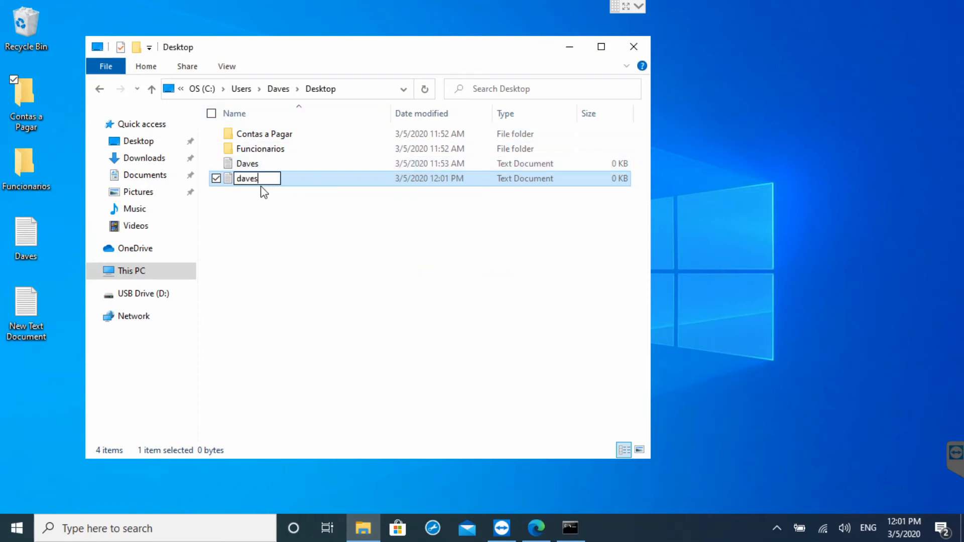
key(Return)
click(455, 303)
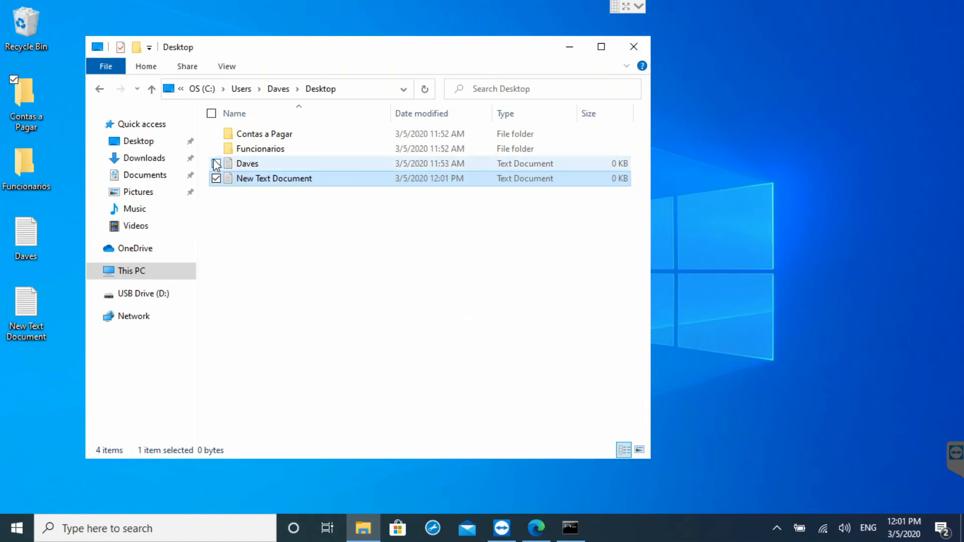
click(250, 182)
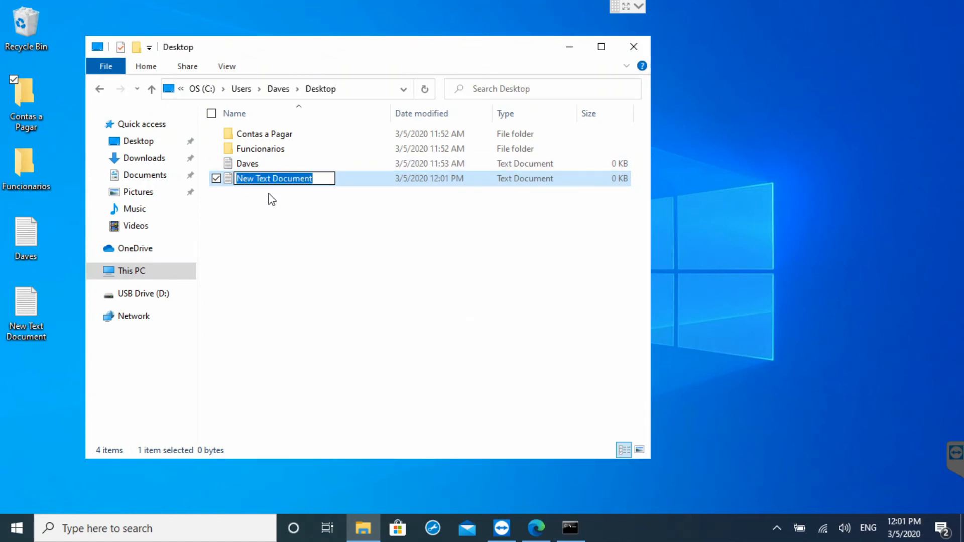
text(DAves)
key(Return)
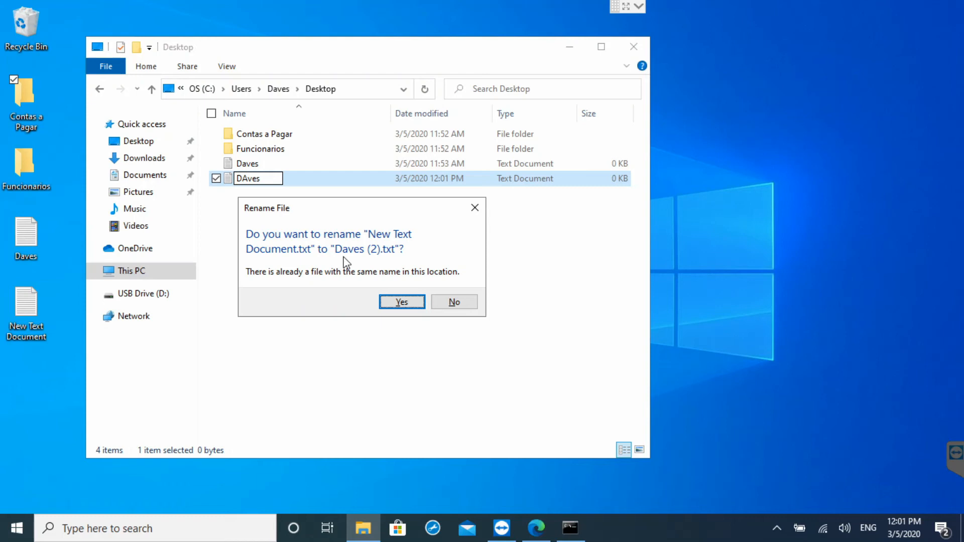
click(454, 301)
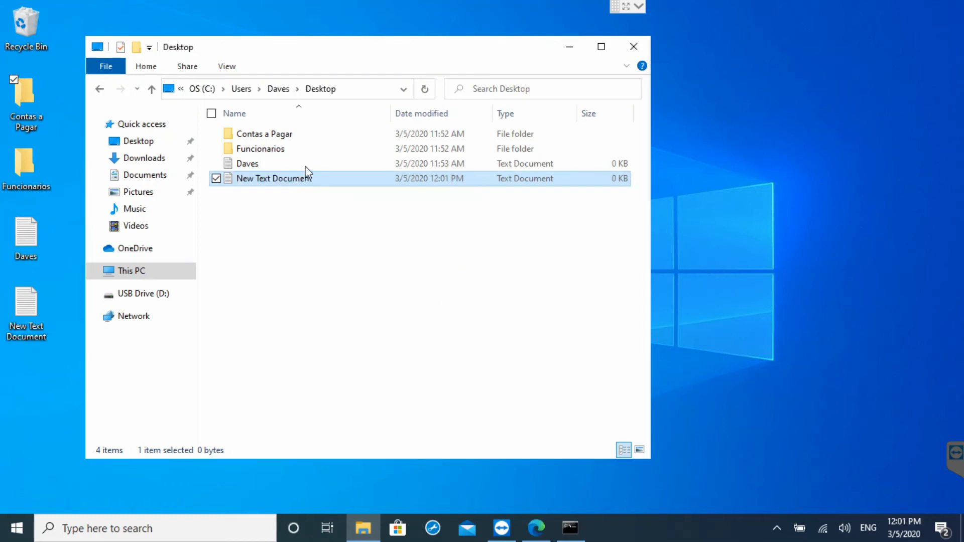
Rename the Daves text file in all lowercase as daves.
click(255, 166)
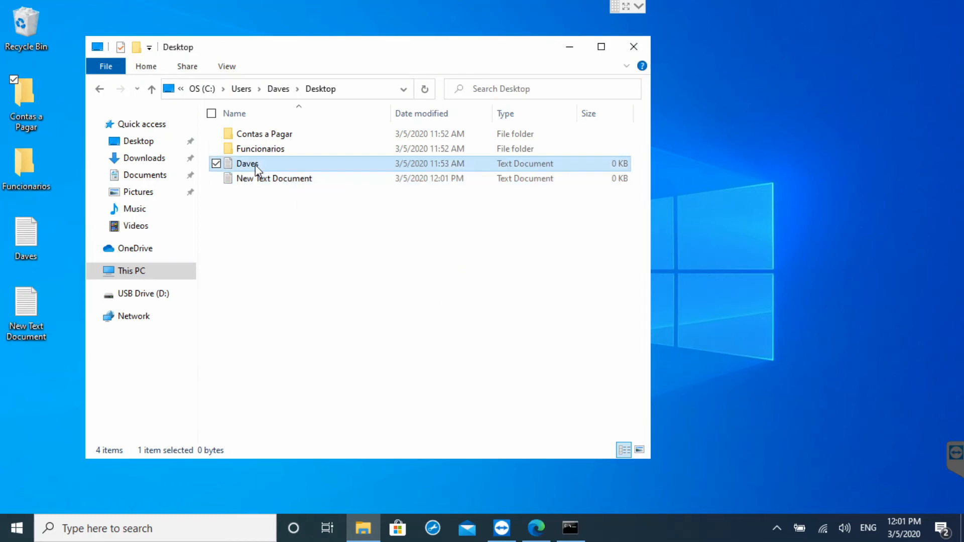
key(F2)
text(daves)
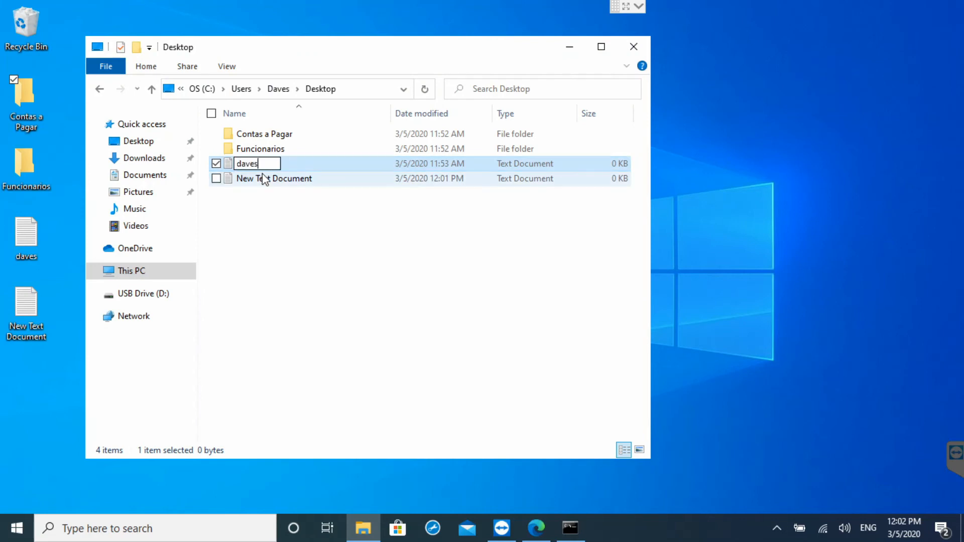
key(Return)
Try to rename New Text Document as DAVES beside the lowercase daves file, declining the suggested numbered name.
click(263, 180)
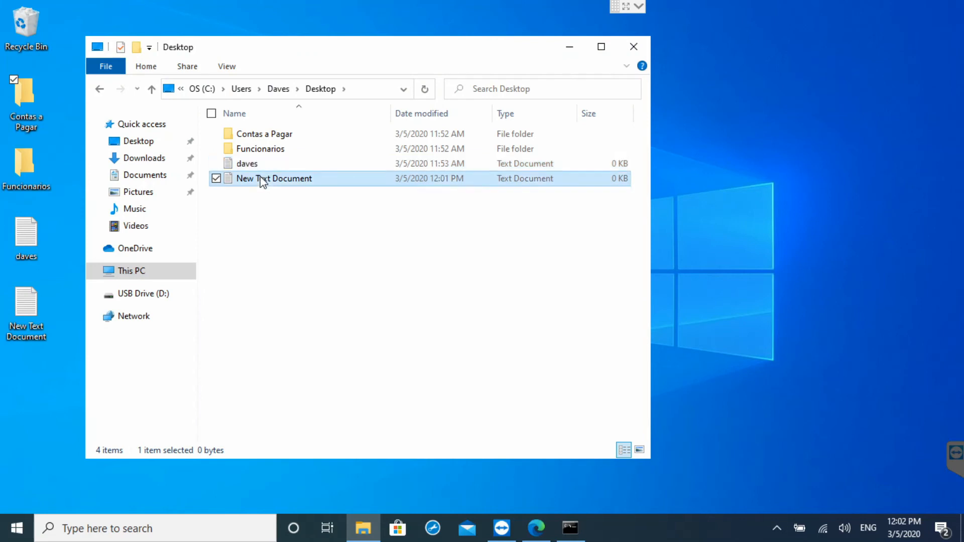
key(F2)
text(DAVES)
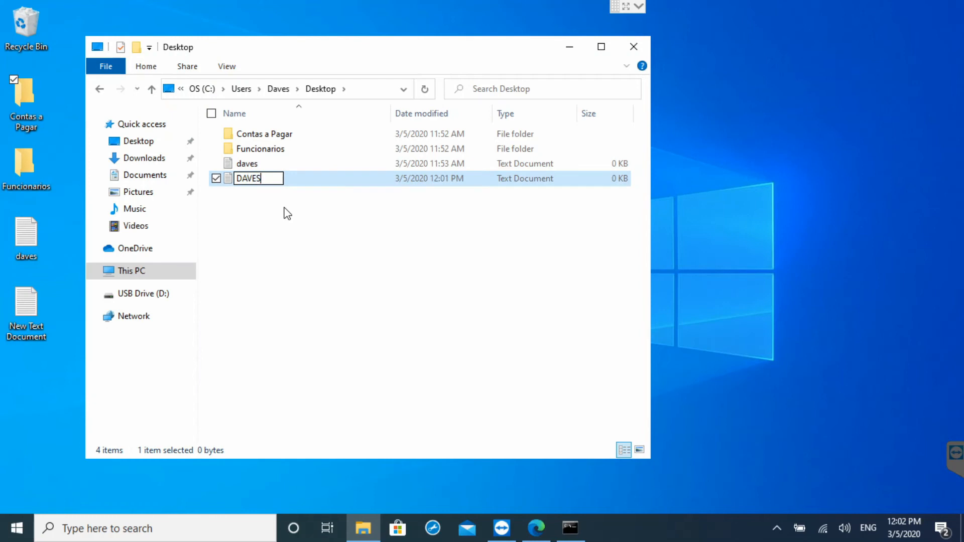
key(Return)
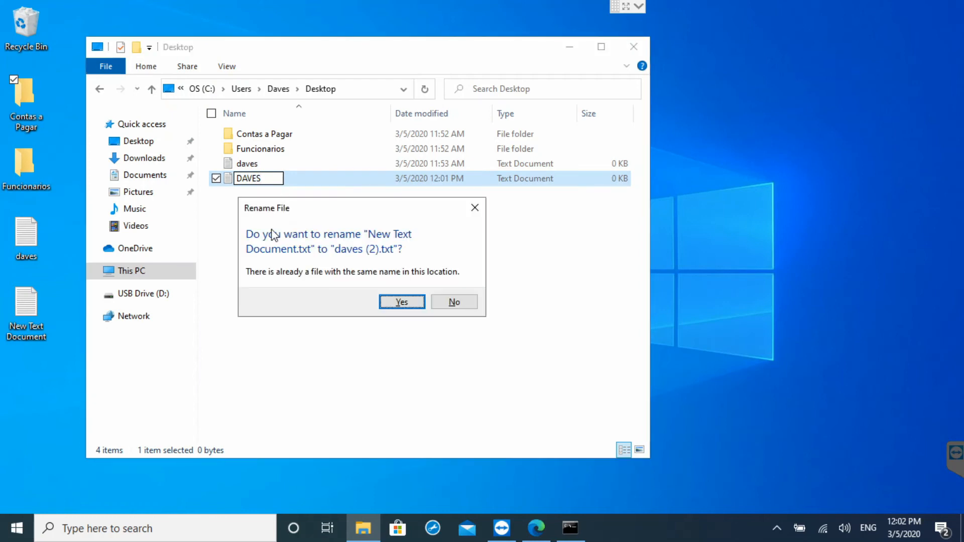
click(448, 309)
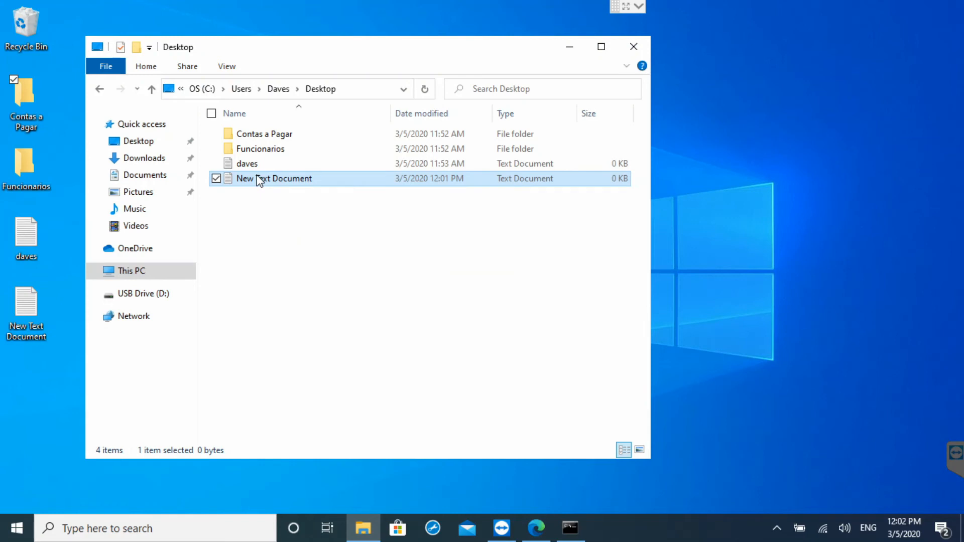
Rename New Text Document as DAVES2.
key(F2)
text(DAVE)
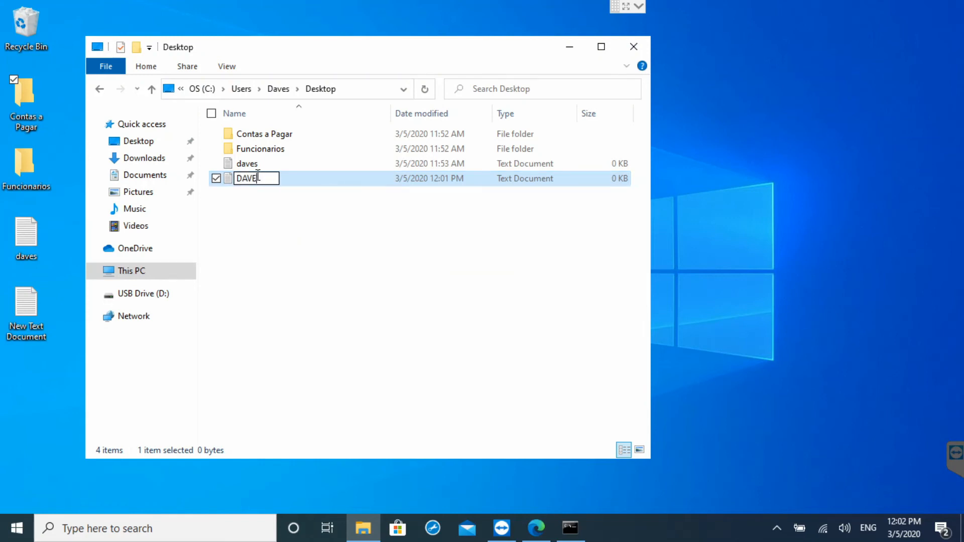
text(S2)
key(Return)
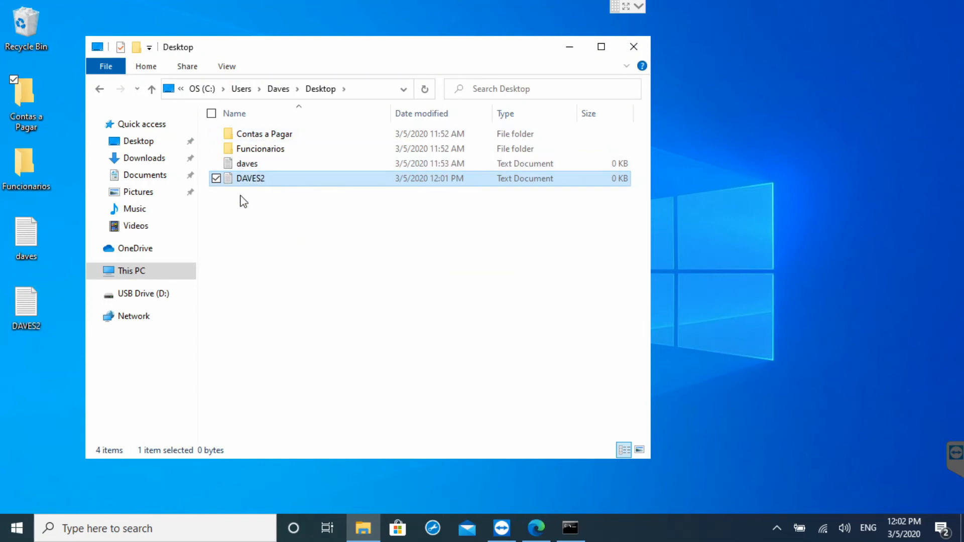
Try to remove the 2 from the DAVES2 file name, and cancel the suggested rename.
click(262, 179)
click(261, 180)
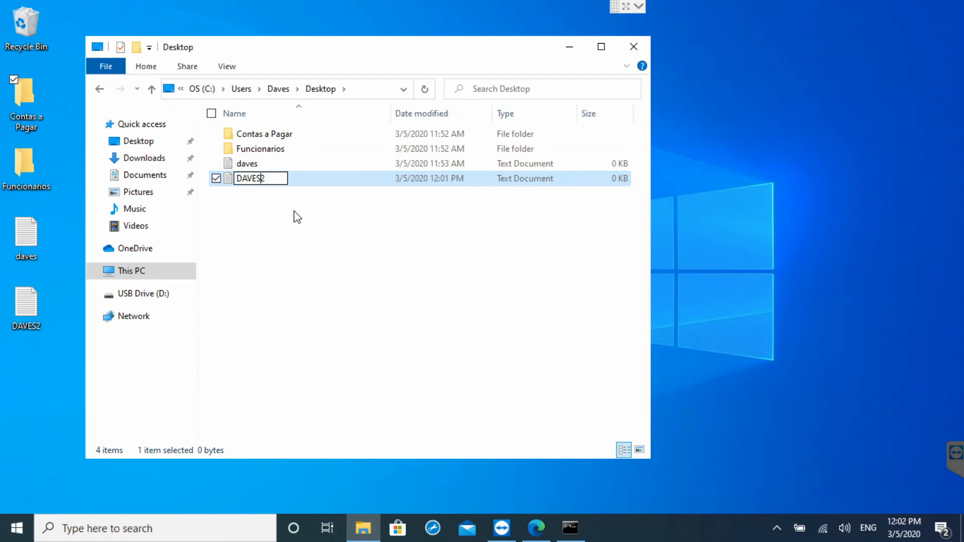
key(Delete)
key(Return)
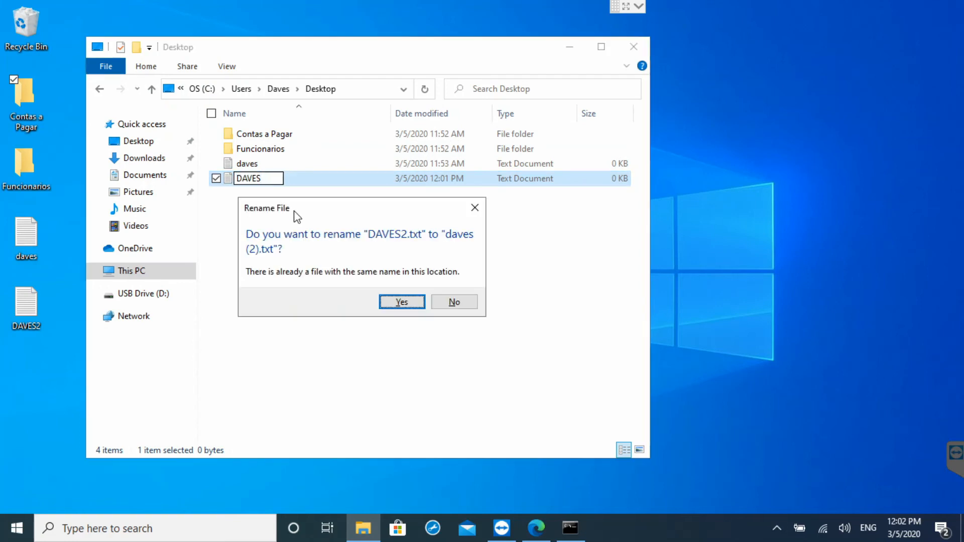
key(Escape)
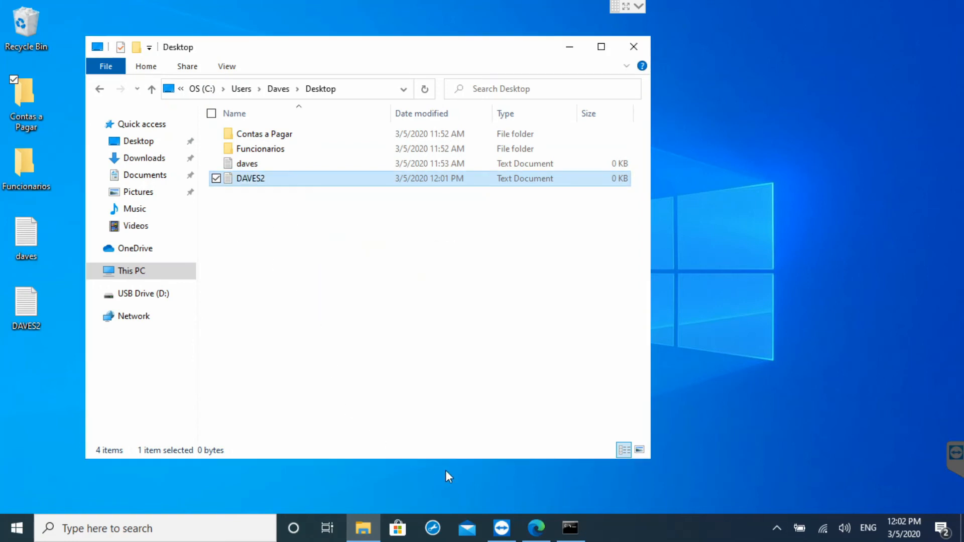
Switch to the naming article in the browser and review its full list of reserved characters.
mouse_move(371, 527)
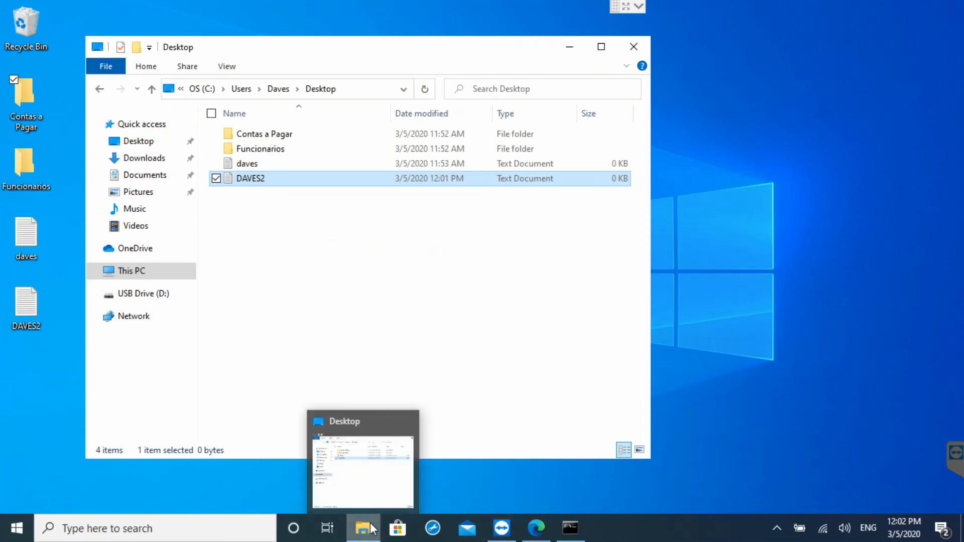
click(537, 527)
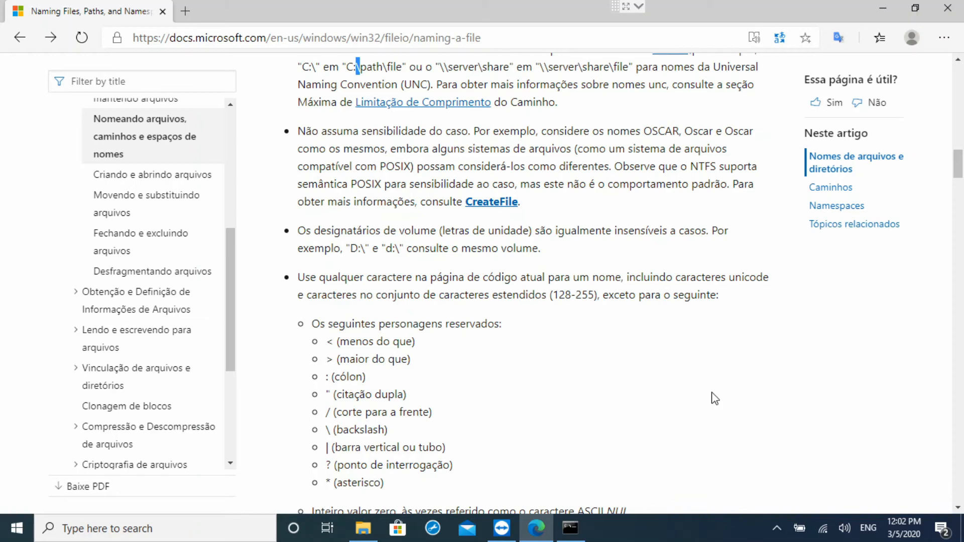
scroll(532, 382, down, 3)
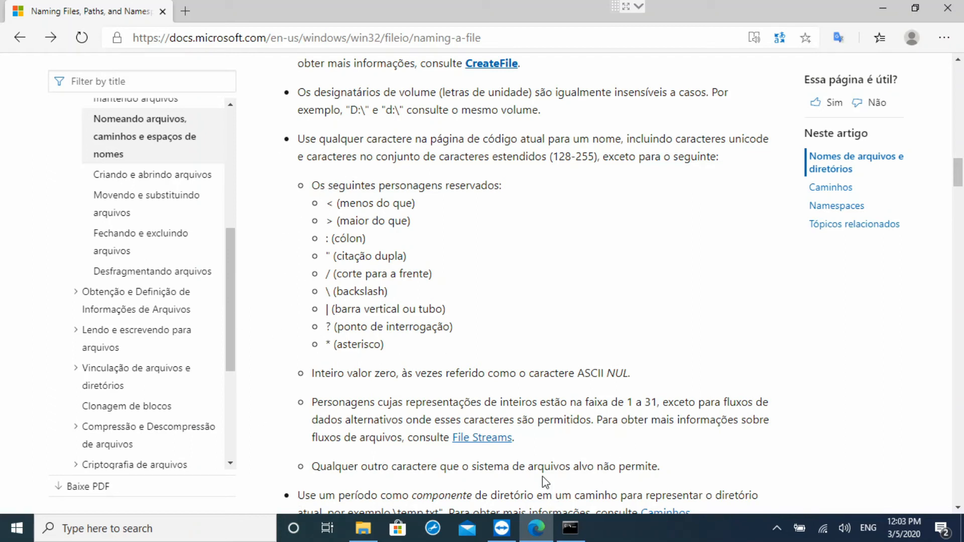
Return to the Desktop folder and rename DAVES2 as "quando custa o computador", trying to end the name with a question mark.
click(375, 517)
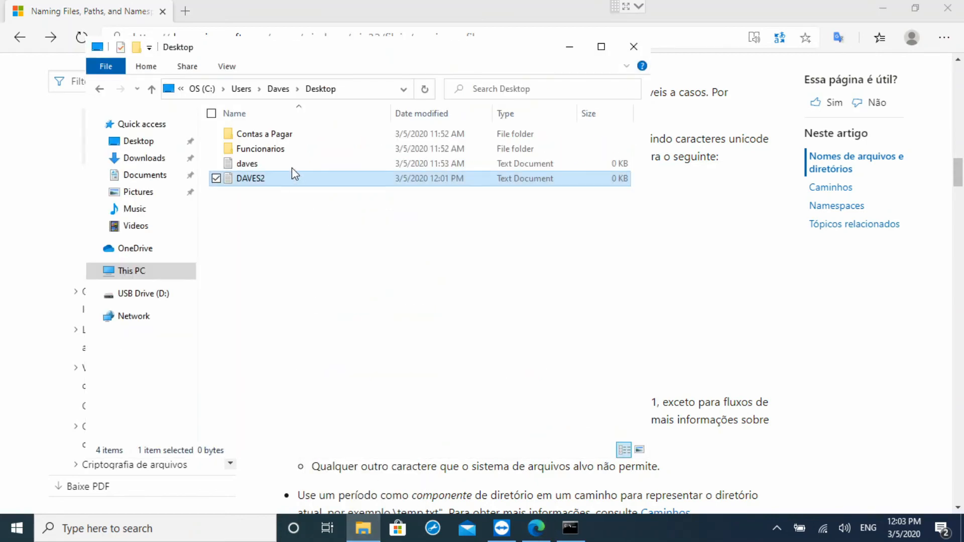
click(249, 179)
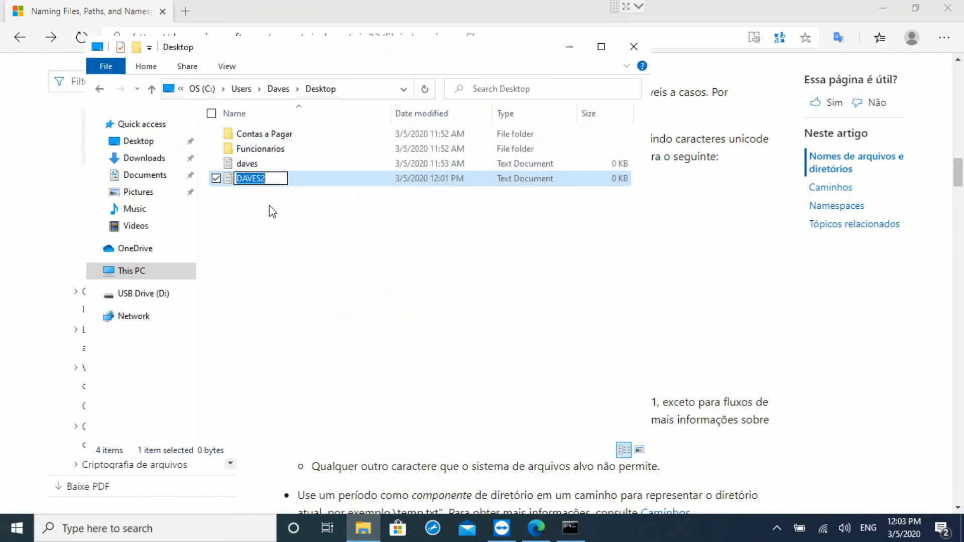
text(quando custao)
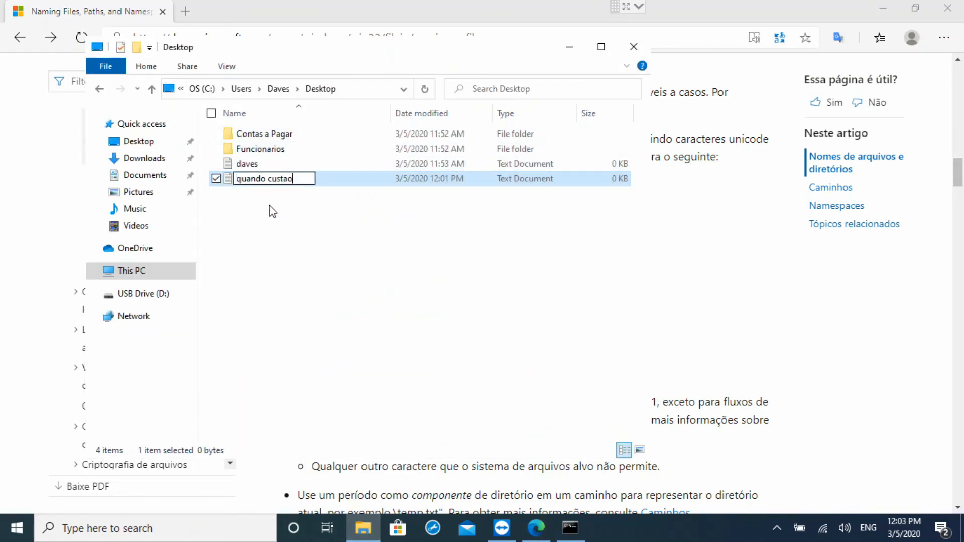
key(BackSpace)
key(BackSpace)
text(ao)
key(BackSpace)
key(BackSpace)
text(a o computadr)
key(BackSpace)
text(or)
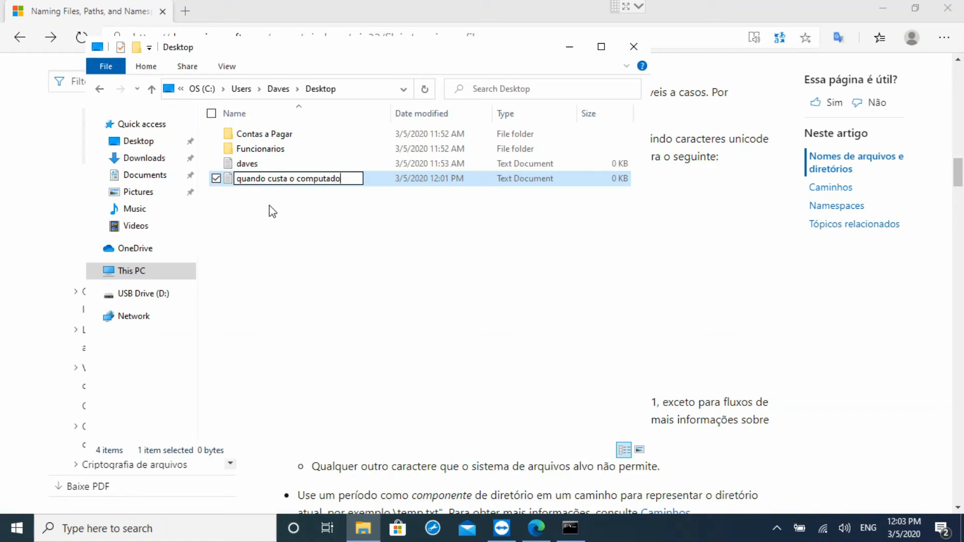
key(shift+slash)
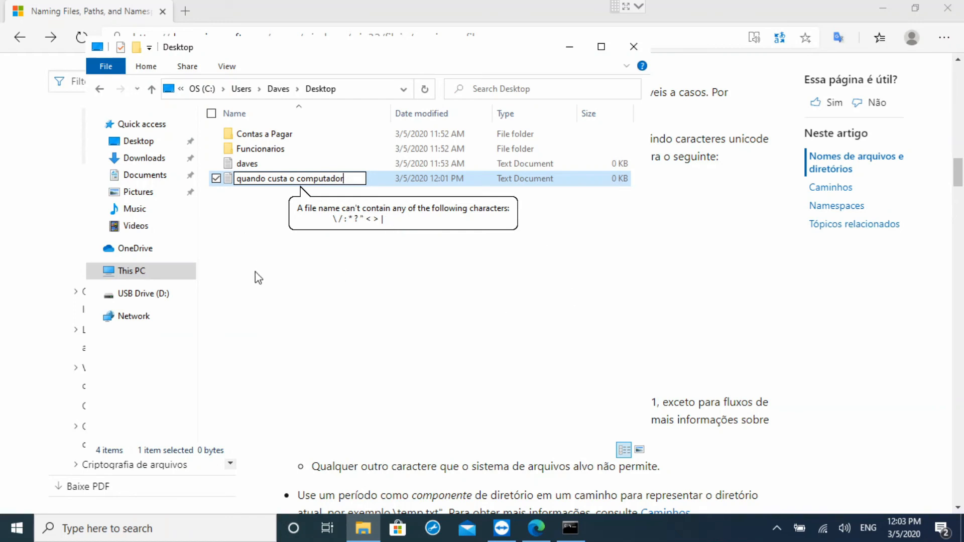
click(301, 200)
click(303, 184)
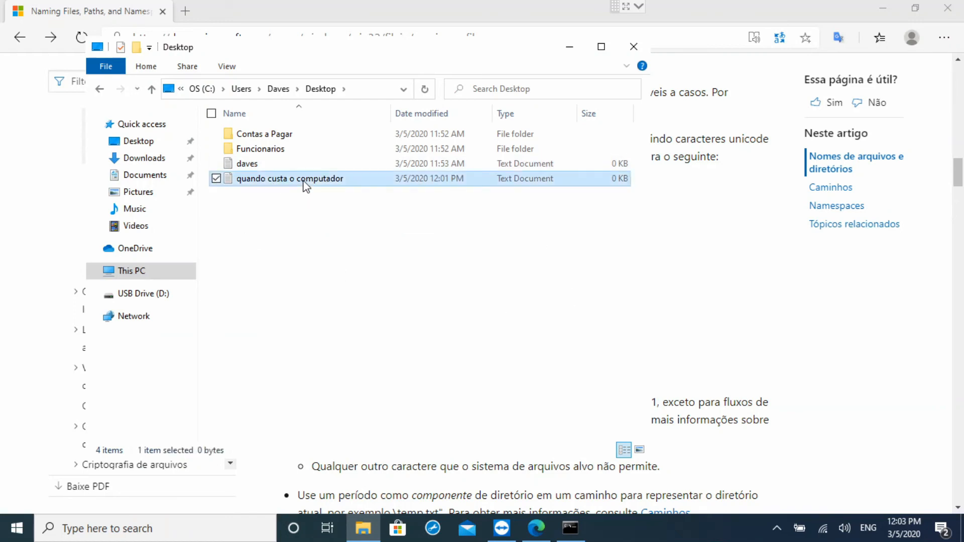
Try to enter a question mark as the name of the "quando custa o computador" file, and leave name editing.
click(293, 179)
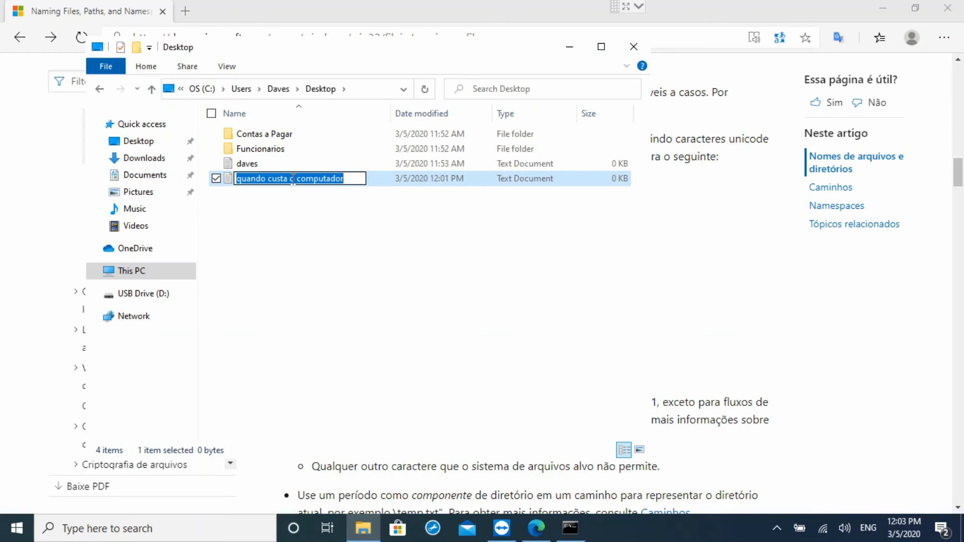
text(?)
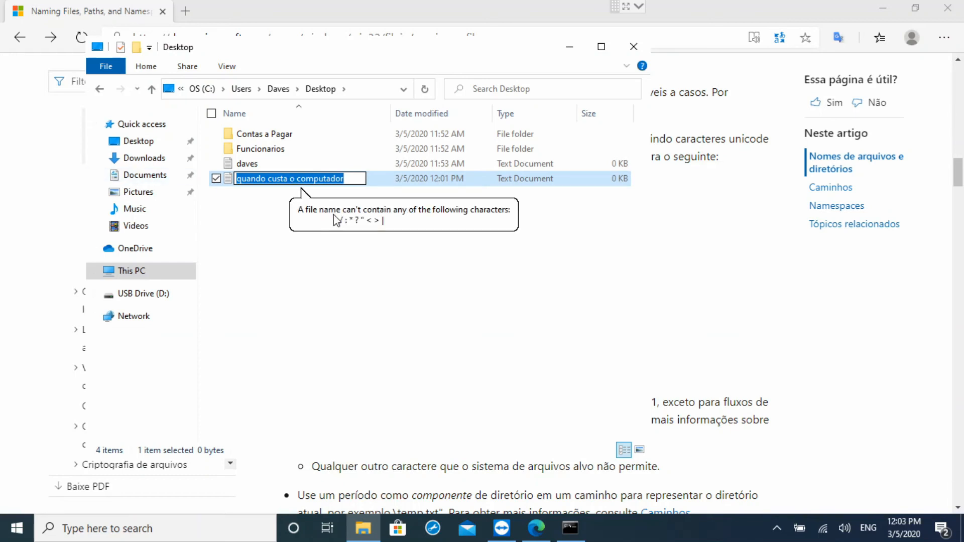
click(393, 319)
Return to the reserved characters list of the naming article in the browser.
click(535, 533)
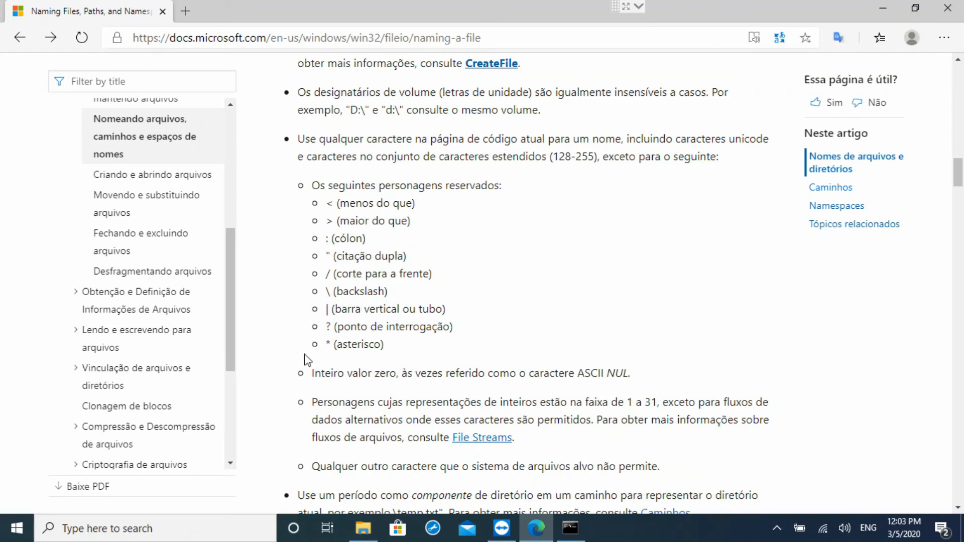
Switch to the Command Prompt and list the Desktop directory, first in full and again filtered with daves*.
drag(325, 344, 331, 344)
click(570, 528)
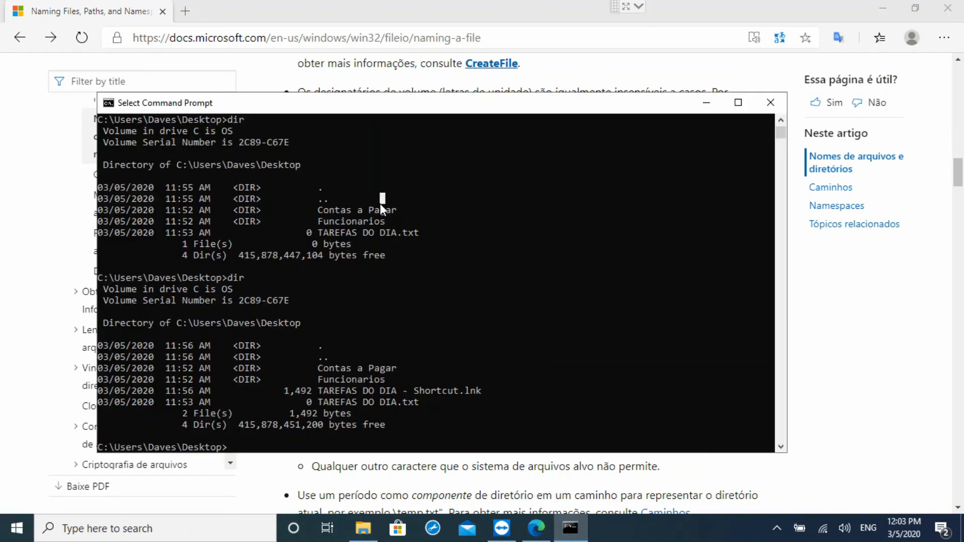
key(Escape)
text(dir)
key(Return)
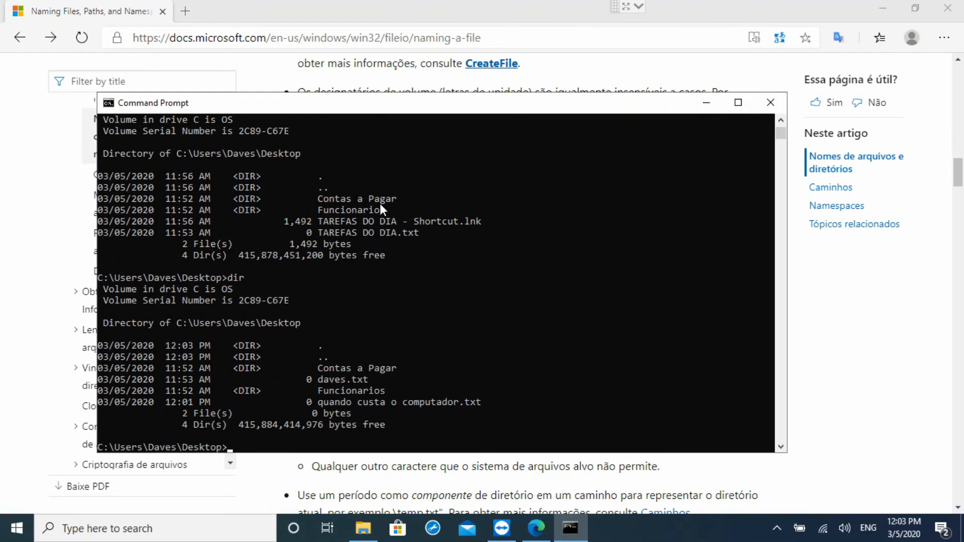
text(dir daves*)
key(Return)
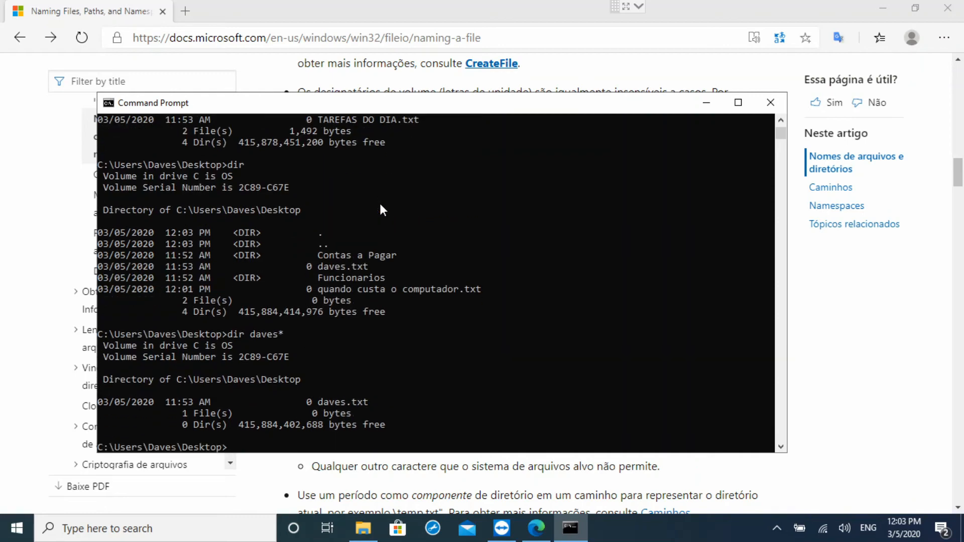
List only the text files of the Desktop directory with dir *.txt, running the command twice.
key(Up)
key(BackSpace)
key(BackSpace)
key(BackSpace)
key(BackSpace)
key(BackSpace)
key(BackSpace)
text(*.txt)
key(Return)
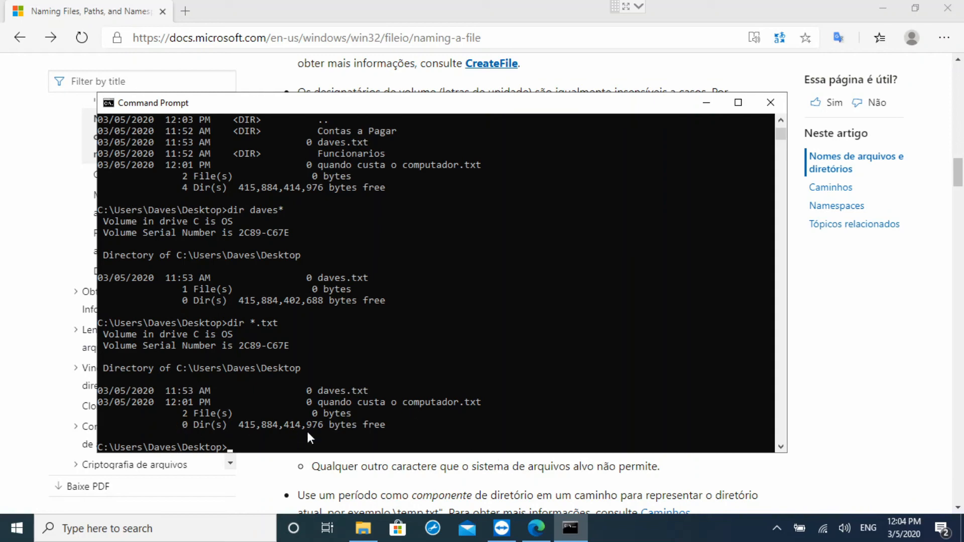
text(dir *.txt)
key(Return)
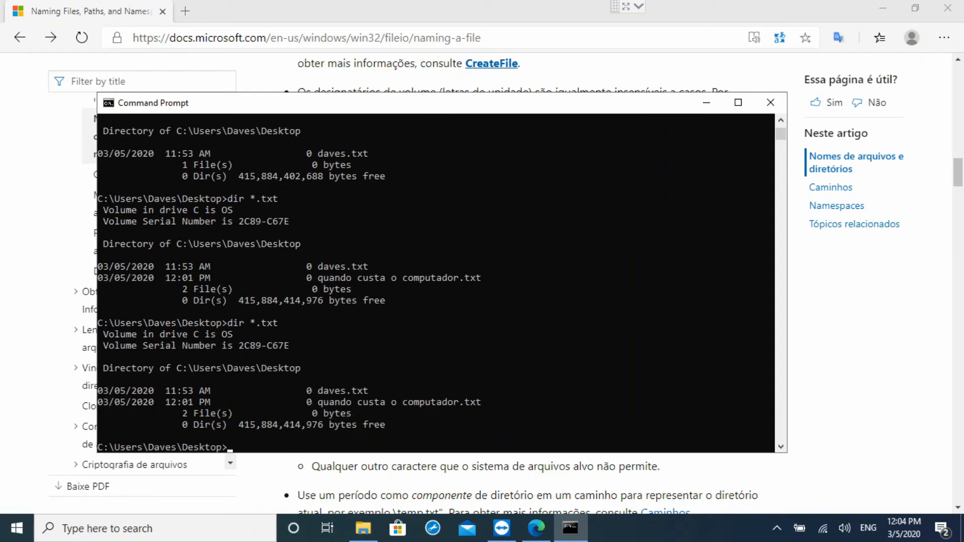
Return to the naming article and review its rules on periods in paths and reserved file names, highlighting the .txt extension example.
click(856, 314)
scroll(347, 337, down, 1)
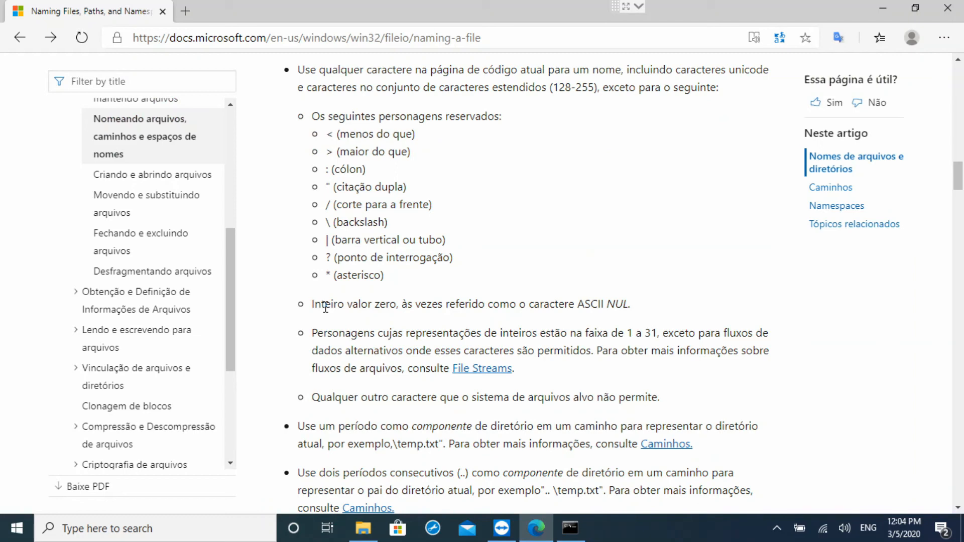
scroll(608, 299, down, 2)
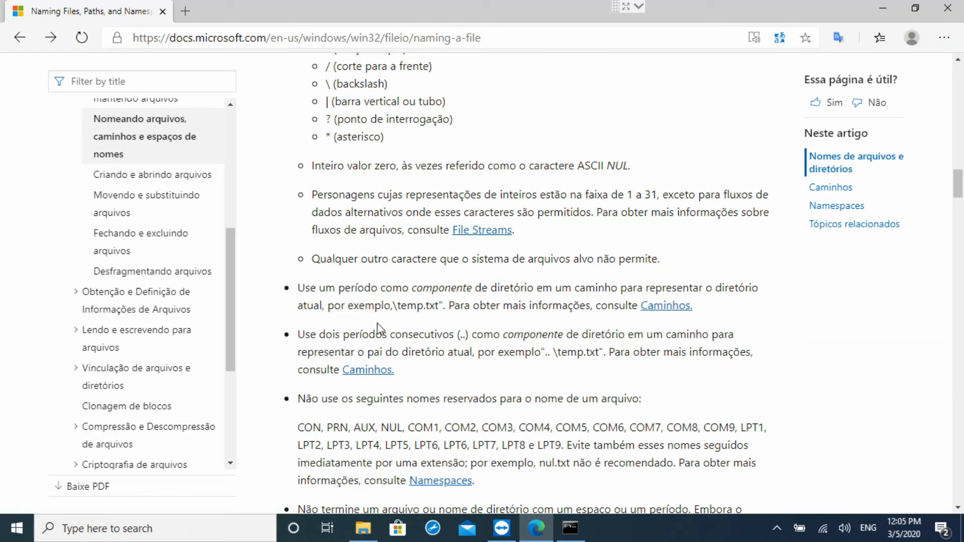
scroll(446, 336, down, 1)
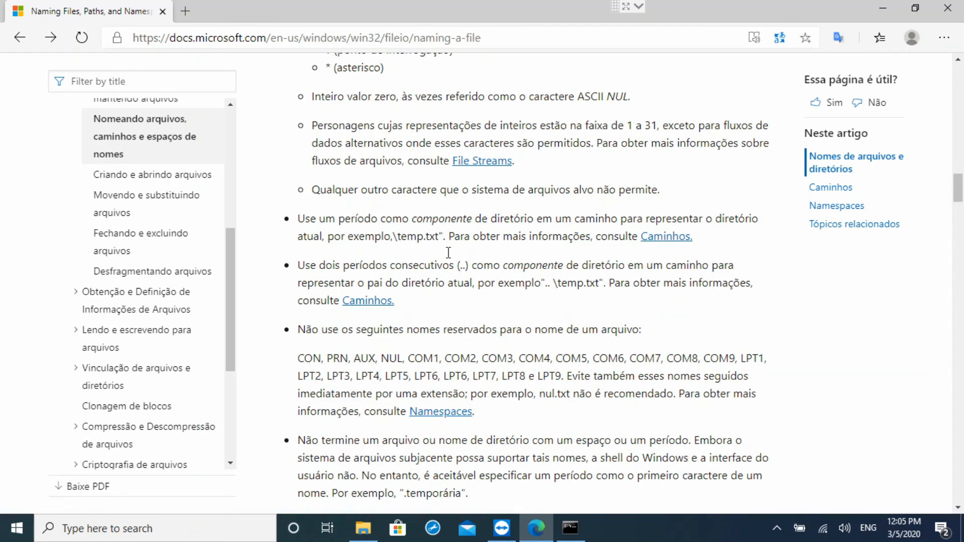
drag(398, 236, 441, 235)
click(440, 236)
scroll(435, 237, down, 1)
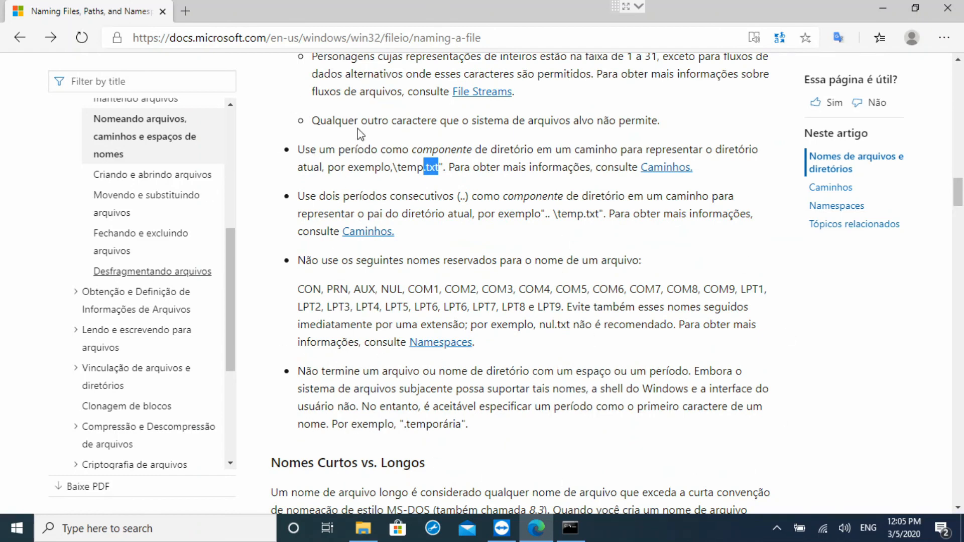
scroll(294, 284, down, 1)
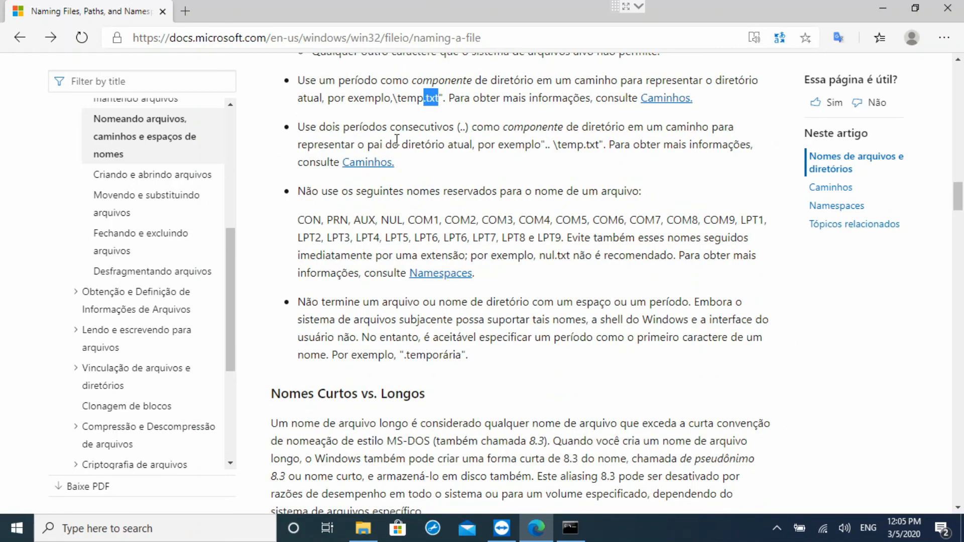
scroll(637, 190, down, 3)
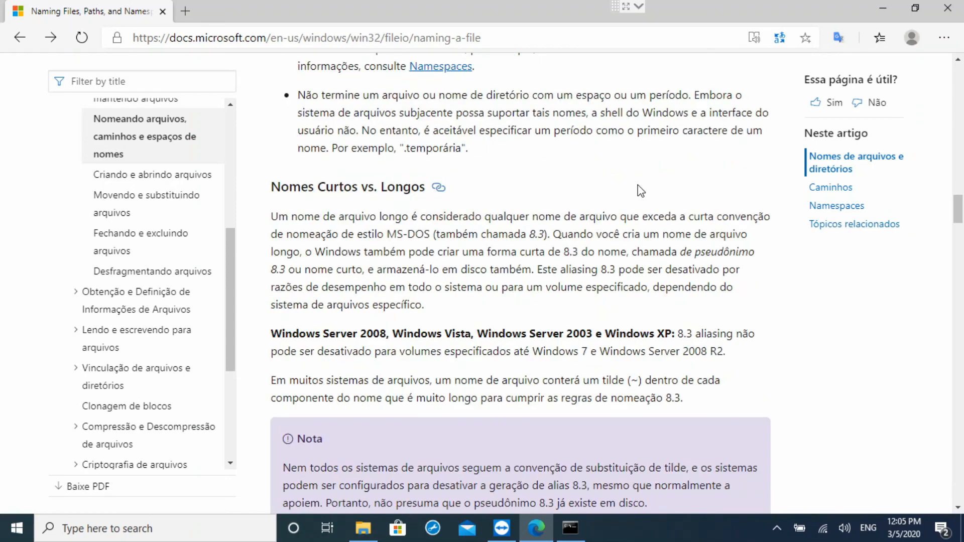
Review the article's section on short versus long names, highlighting the word "pseudônimo" in the 8.3 alias explanation.
scroll(641, 190, down, 1)
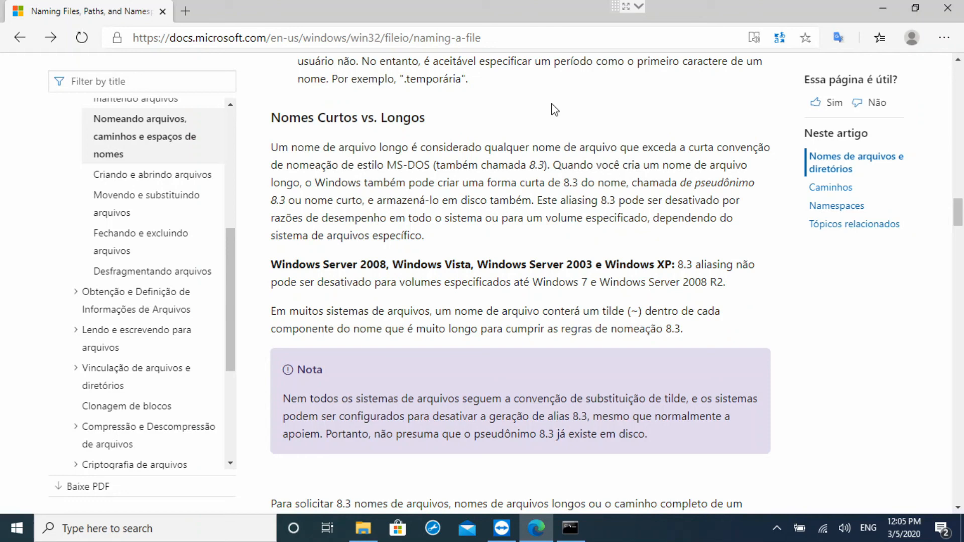
mouse_move(529, 165)
mouse_down()
mouse_move(546, 165)
mouse_move(530, 165)
mouse_up()
click(538, 164)
double_click(708, 187)
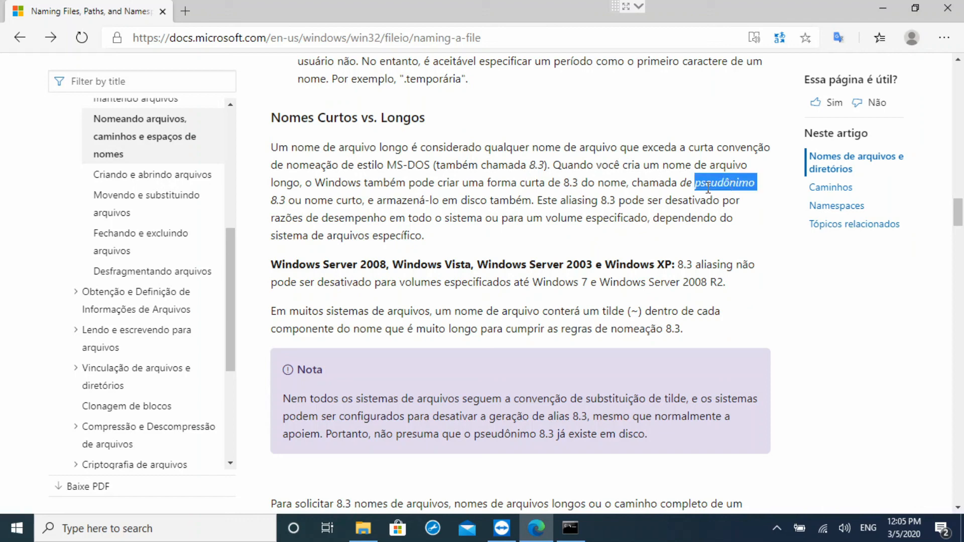
scroll(358, 248, down, 1)
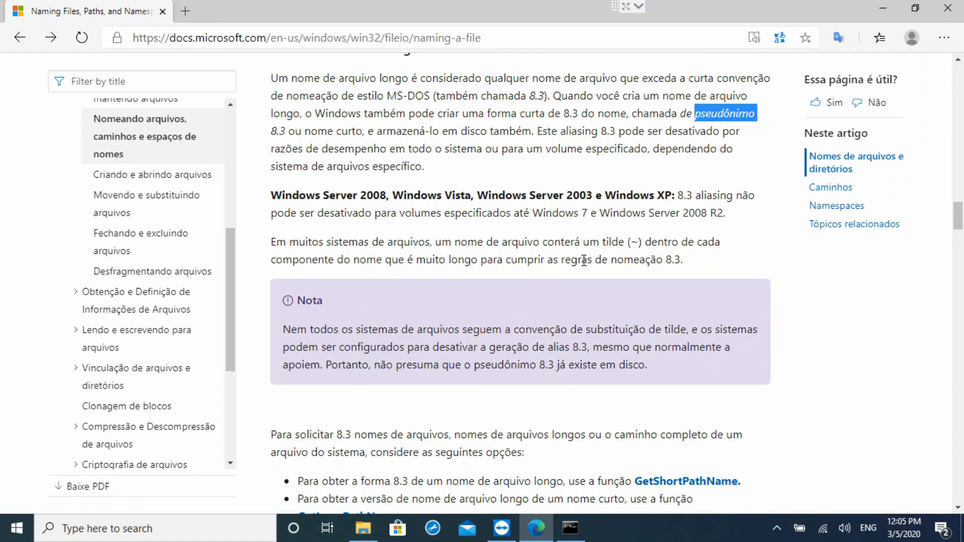
scroll(516, 233, down, 1)
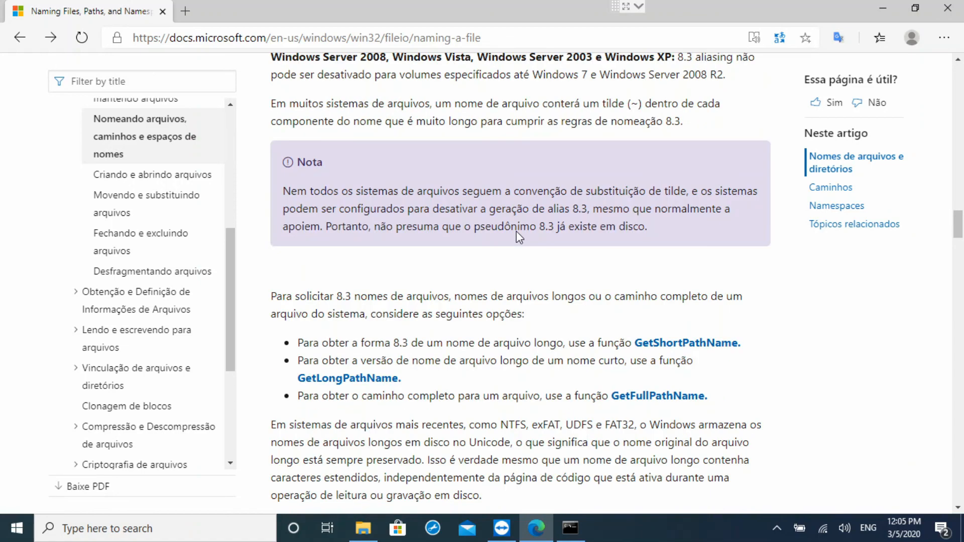
Skim the article's section on paths down to the maximum path length limitation.
scroll(517, 232, down, 1)
scroll(518, 232, down, 10)
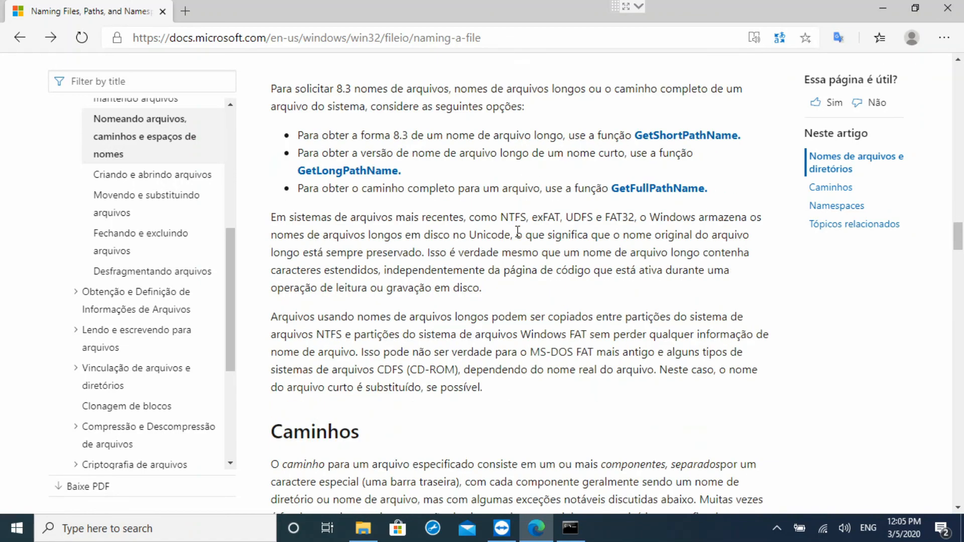
scroll(517, 232, down, 9)
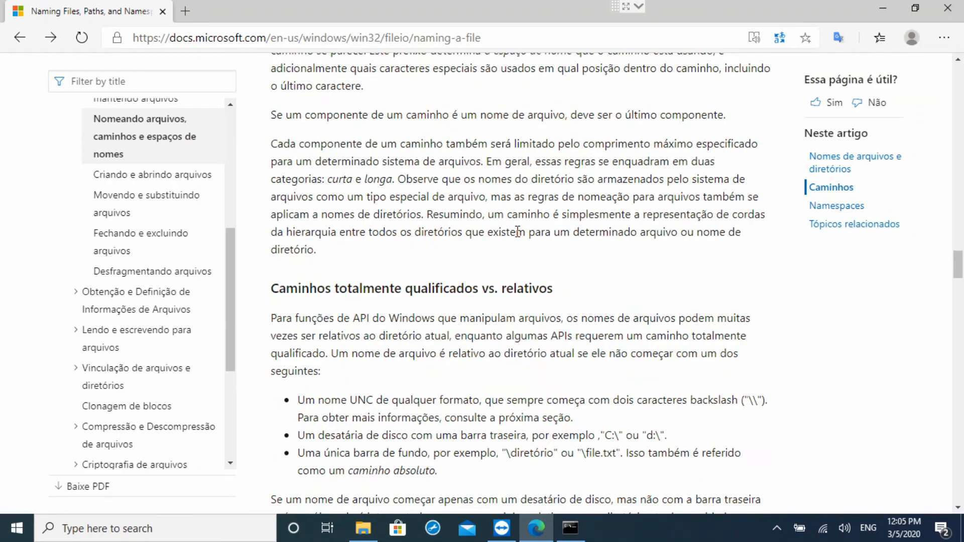
scroll(517, 233, down, 3)
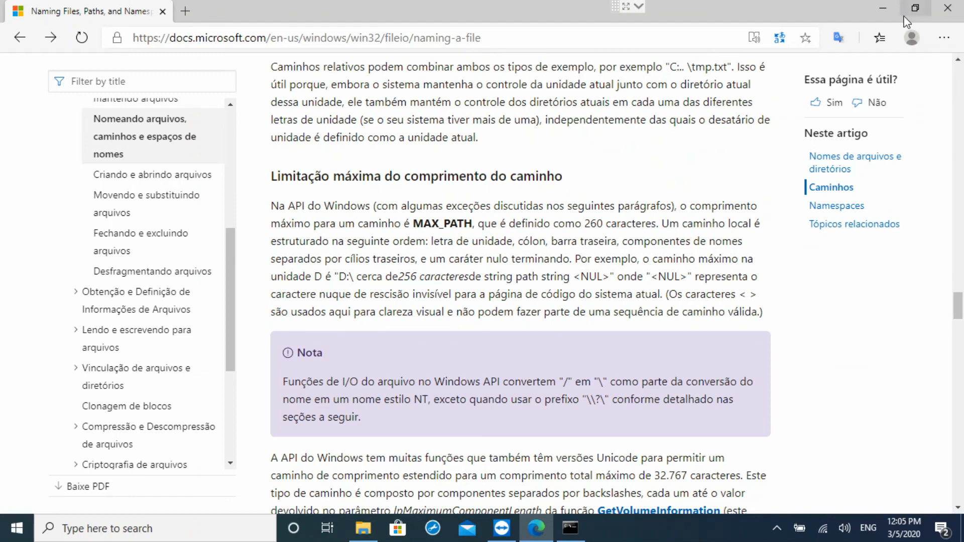
Minimize the browser and Command Prompt, and browse from This PC through drive C:, Users and the user's profile folder to Desktop.
click(882, 8)
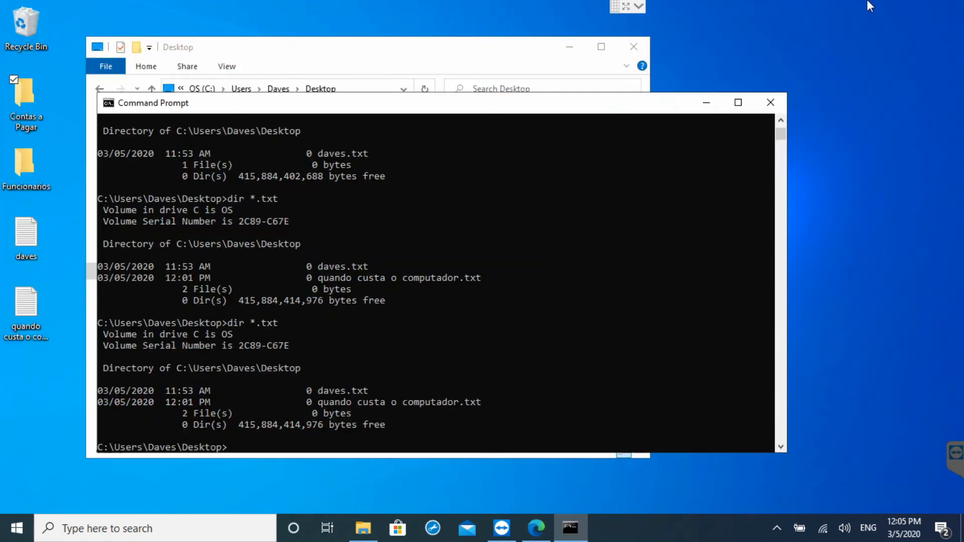
click(704, 105)
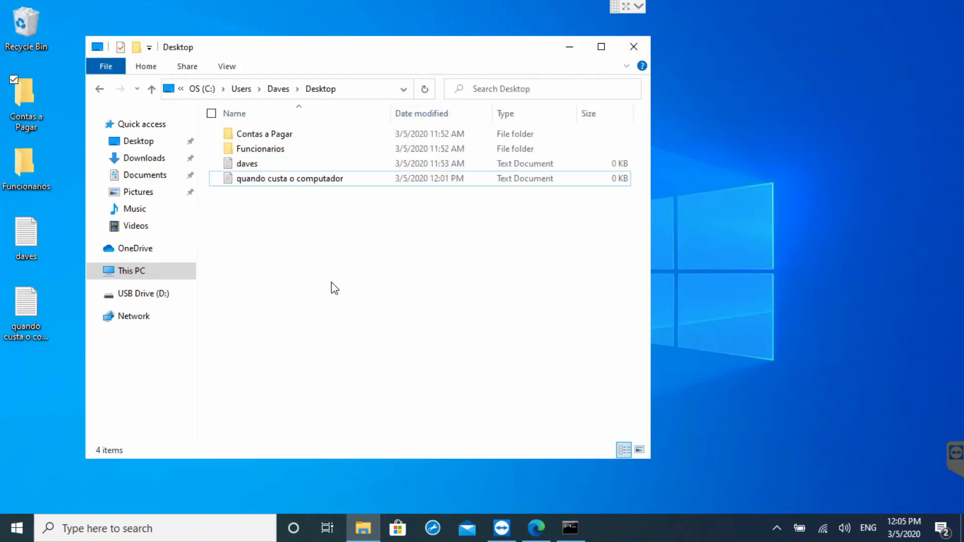
click(129, 272)
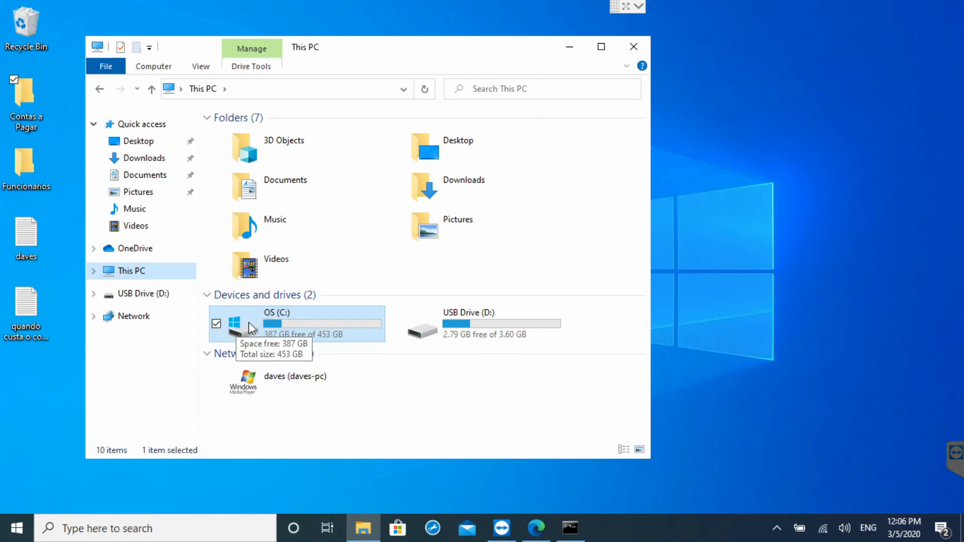
double_click(278, 317)
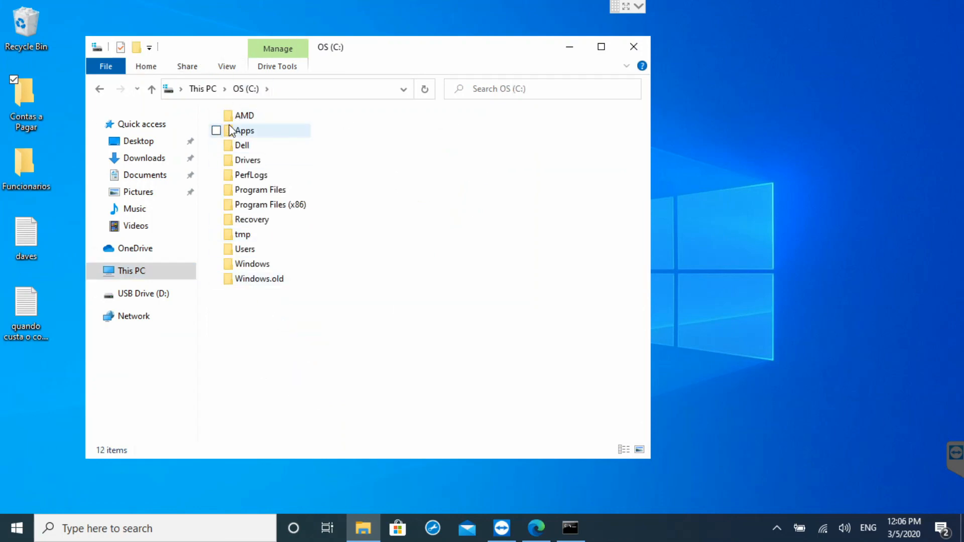
double_click(242, 253)
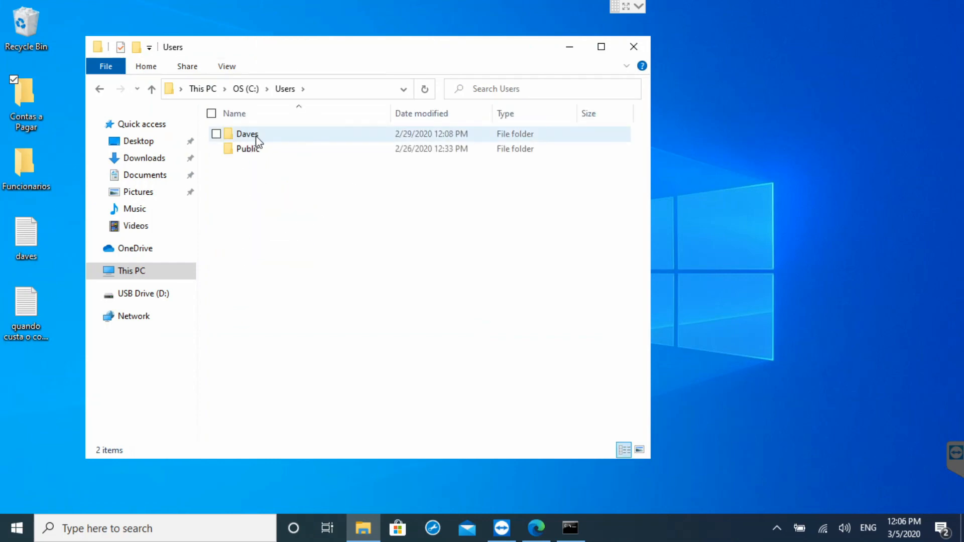
mouse_move(257, 142)
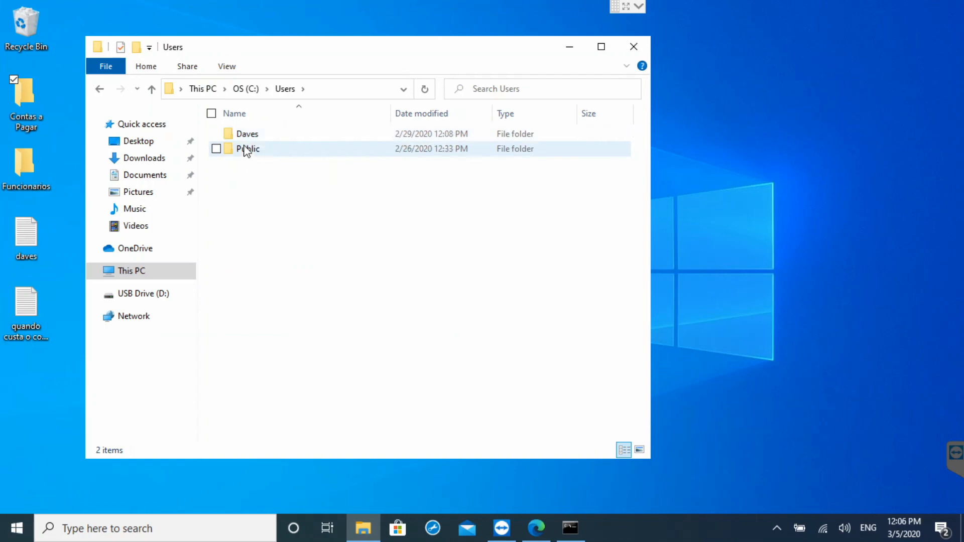
double_click(246, 134)
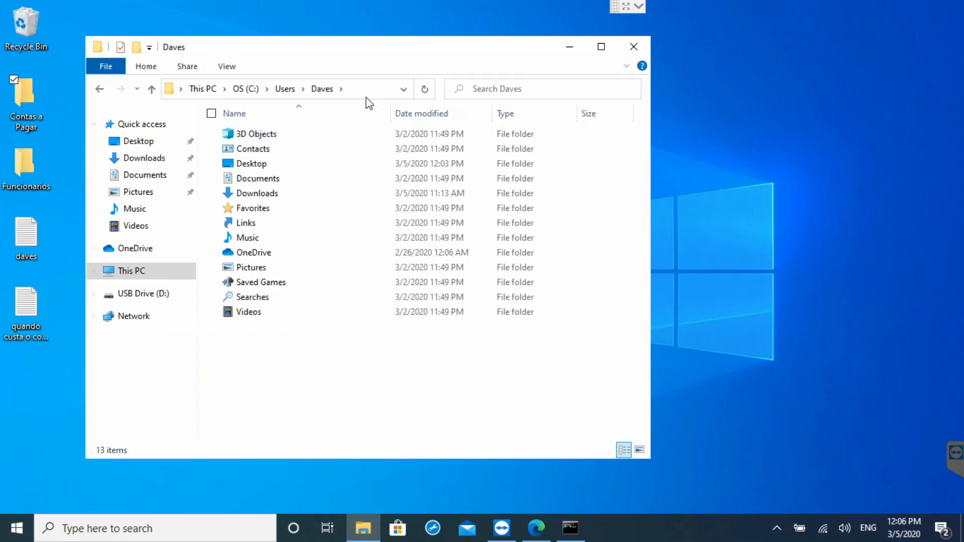
click(254, 166)
double_click(254, 165)
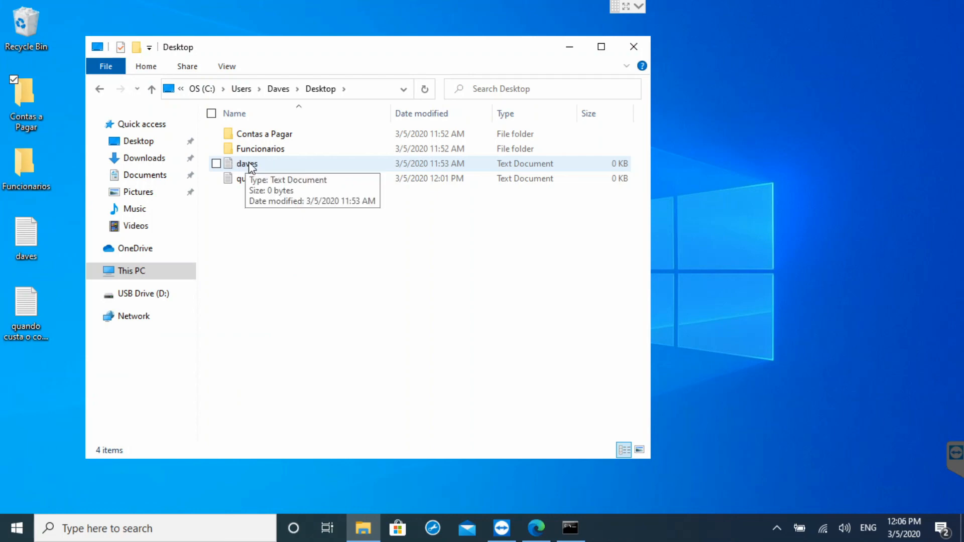
Inspect the detailed properties of the daves text file, highlight its Name entry, and close the properties without changes.
right_click(251, 167)
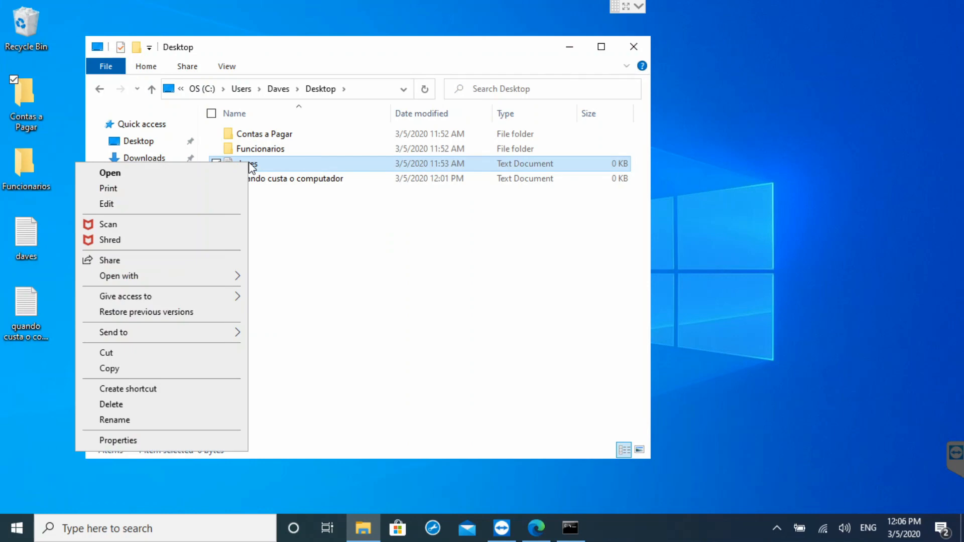
click(139, 444)
click(344, 181)
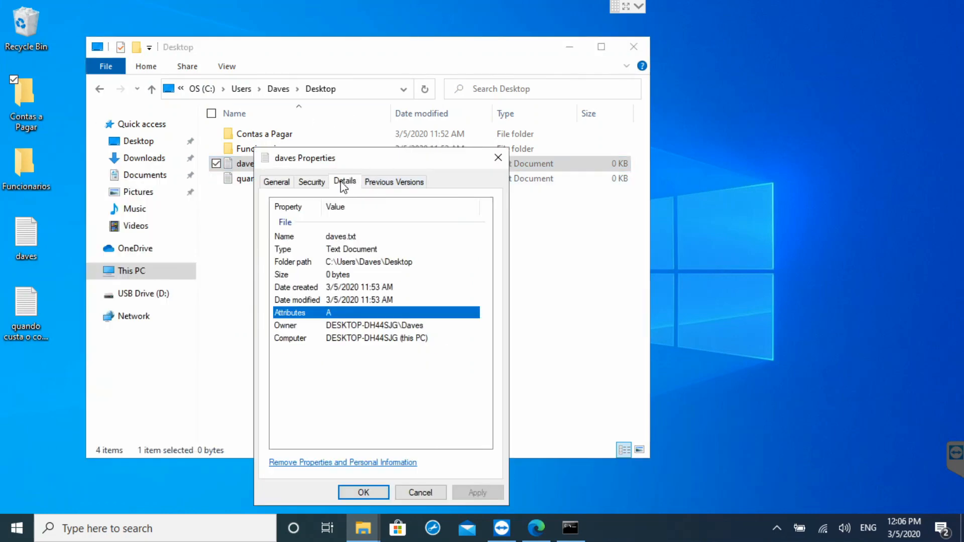
click(339, 236)
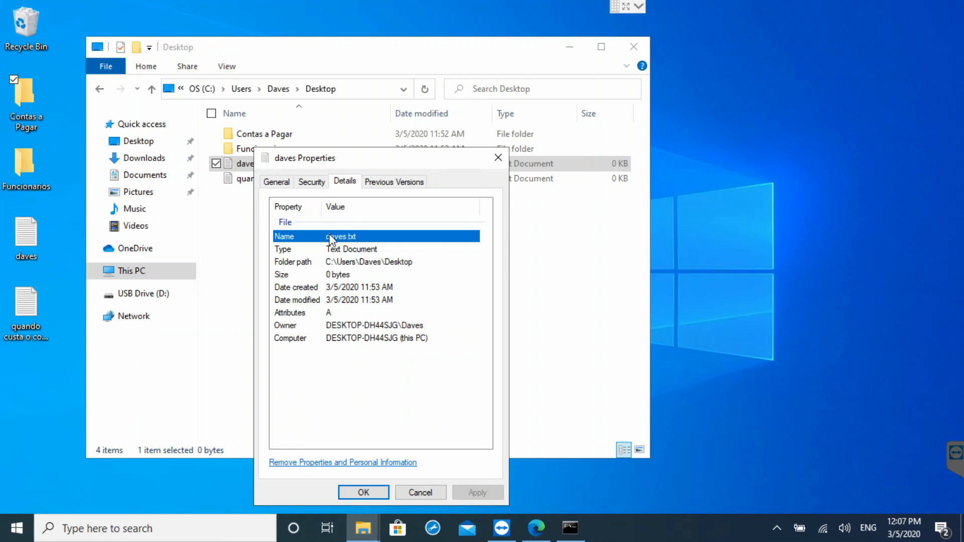
click(408, 489)
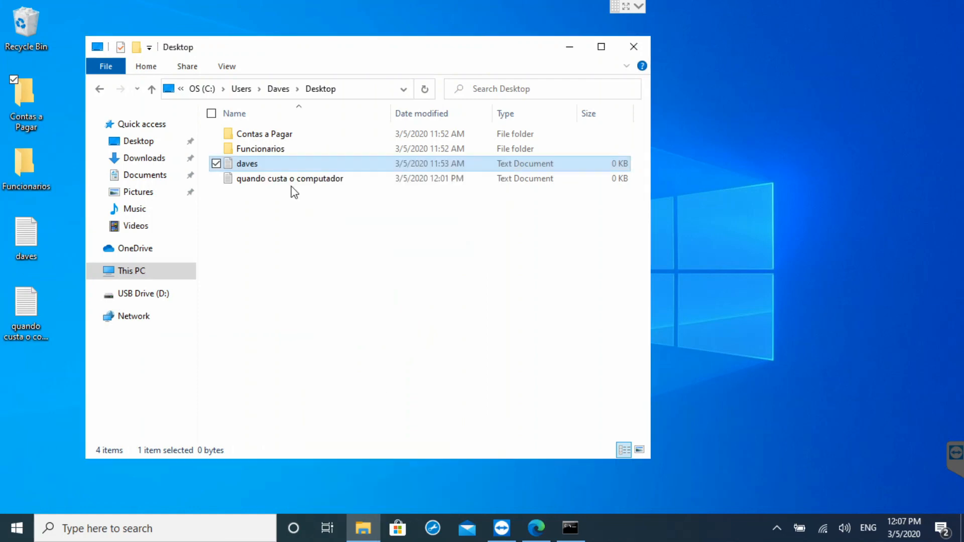
Inspect the general and detailed properties of the "quando custa o computador" file, and close them without changes.
click(298, 182)
right_click(298, 181)
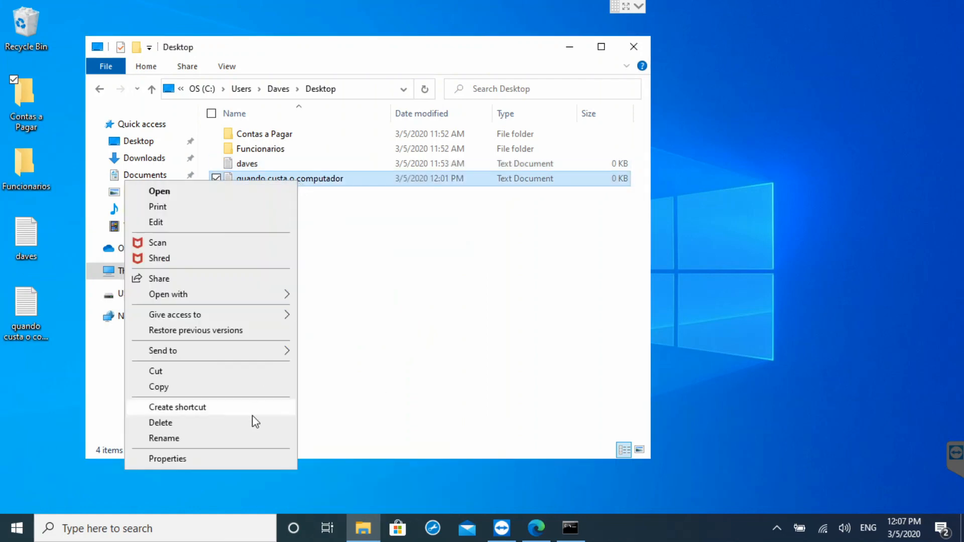
click(243, 456)
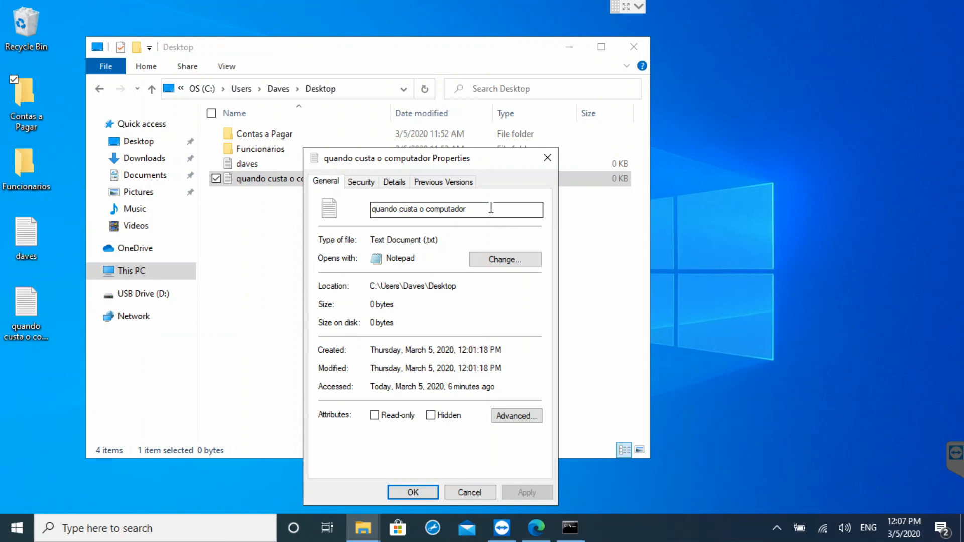
click(465, 209)
key(BackSpace)
click(383, 184)
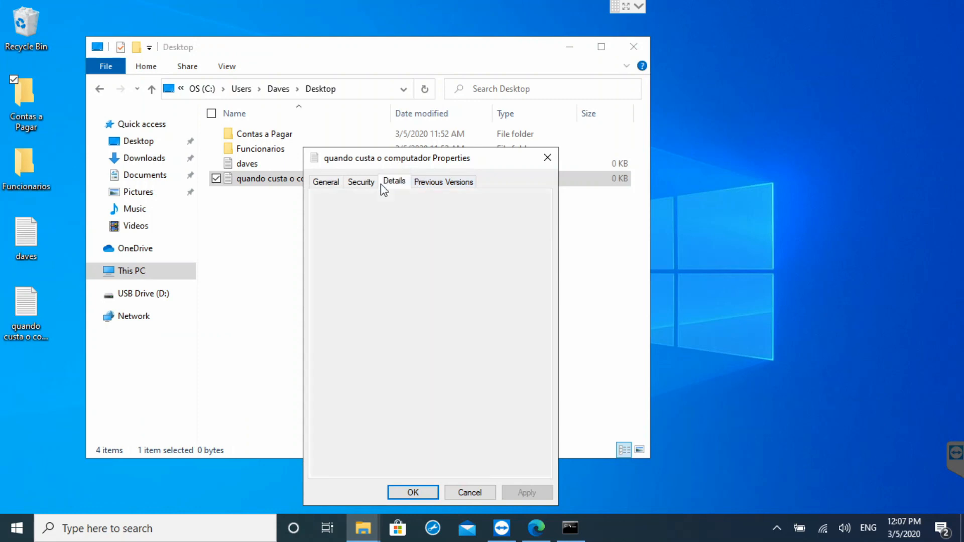
click(483, 495)
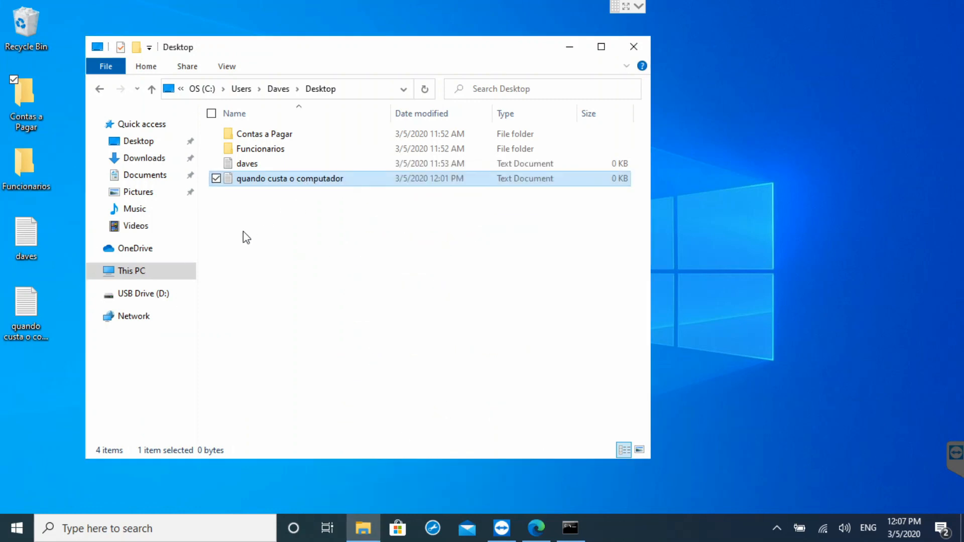